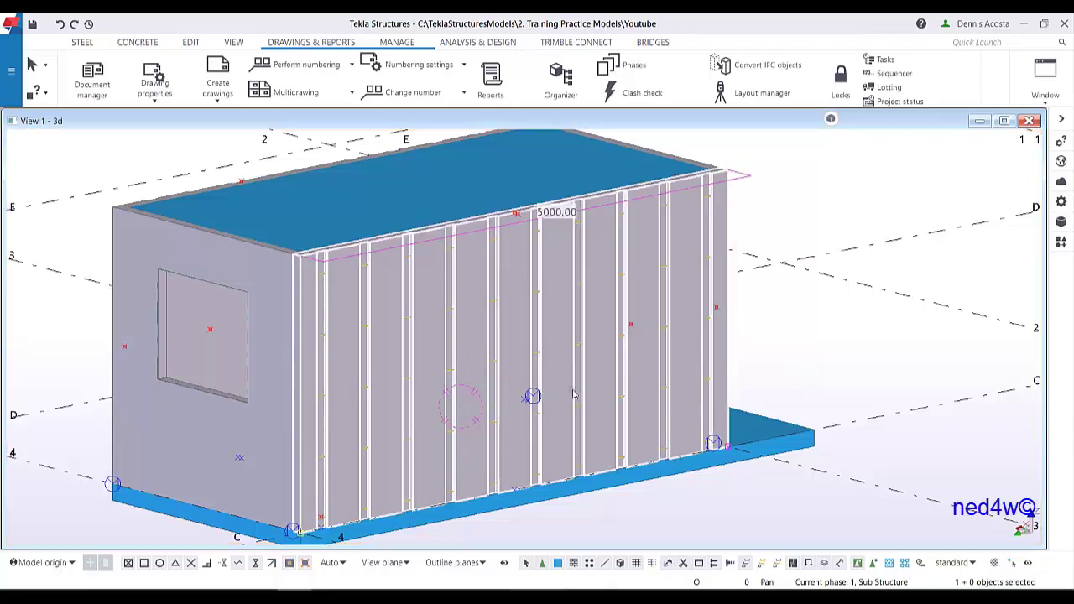
Zoom in, make the parts transparent with Ctrl+2, and select the middle lifting loop
{"action": "scroll", "coordinate": [414, 333], "scroll_direction": "up", "scroll_amount": 10}
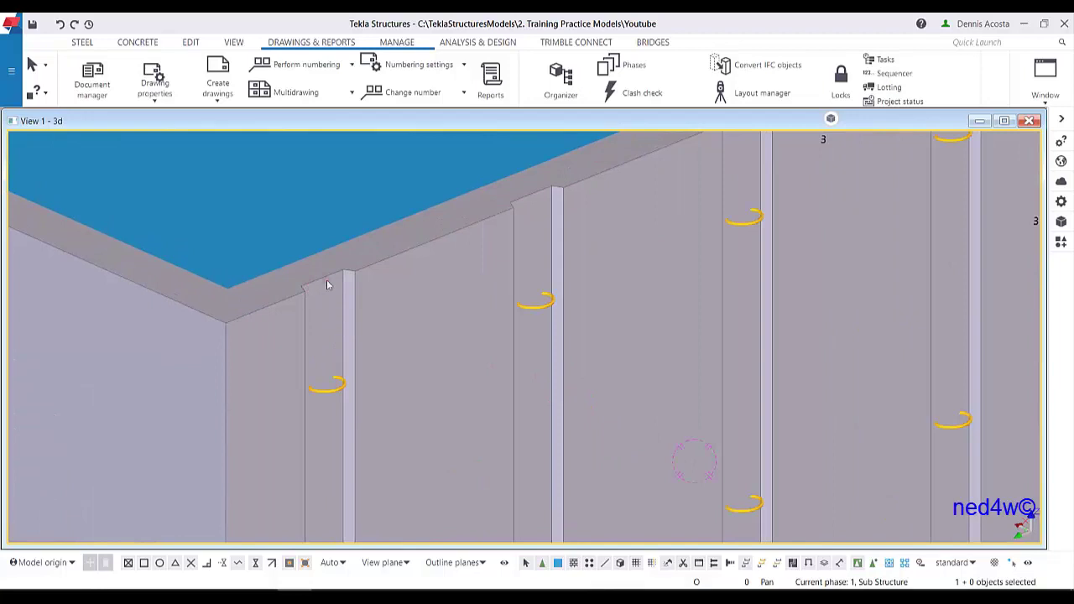
{"action": "scroll", "coordinate": [331, 388], "scroll_direction": "up", "scroll_amount": 3}
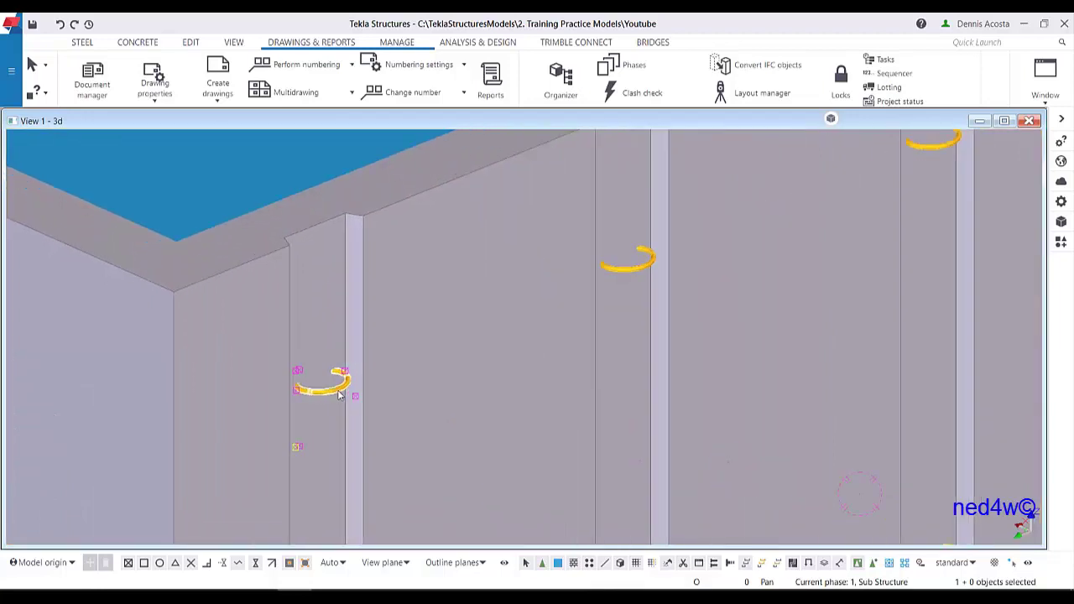
{"action": "key", "text": "ctrl+2"}
{"action": "scroll", "coordinate": [330, 391], "scroll_direction": "up", "scroll_amount": 2}
{"action": "scroll", "coordinate": [372, 398], "scroll_direction": "down", "scroll_amount": 2}
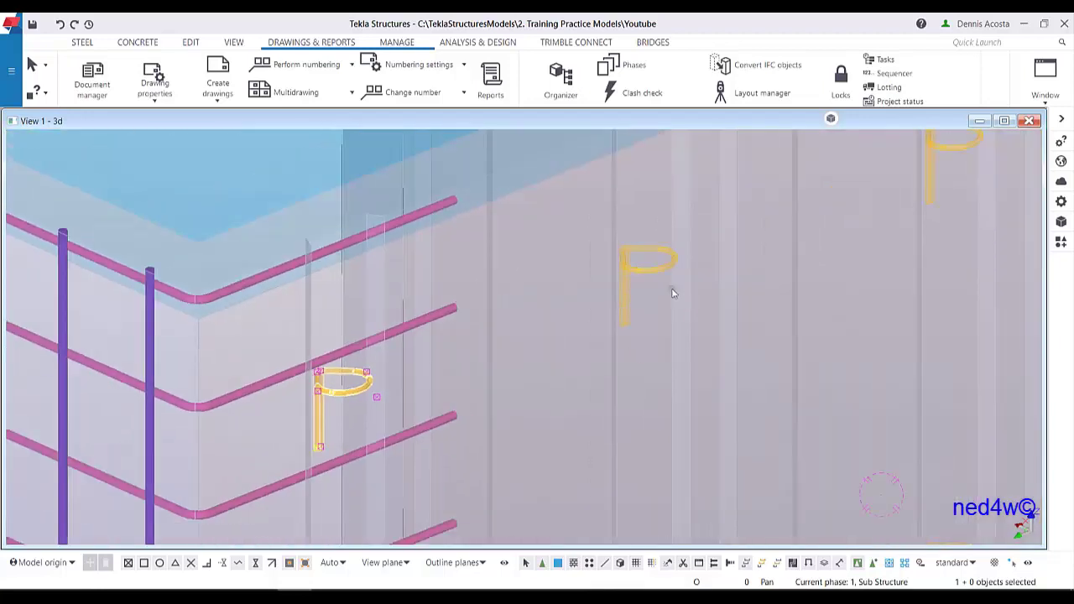
{"action": "scroll", "coordinate": [663, 262], "scroll_direction": "up", "scroll_amount": 2}
{"action": "left_click", "coordinate": [663, 261]}
Orbit around the wall corner and floor slab, then restore opaque rendering with Ctrl+4
{"action": "scroll", "coordinate": [660, 291], "scroll_direction": "down", "scroll_amount": 1}
{"action": "scroll", "coordinate": [660, 298], "scroll_direction": "down", "scroll_amount": 4}
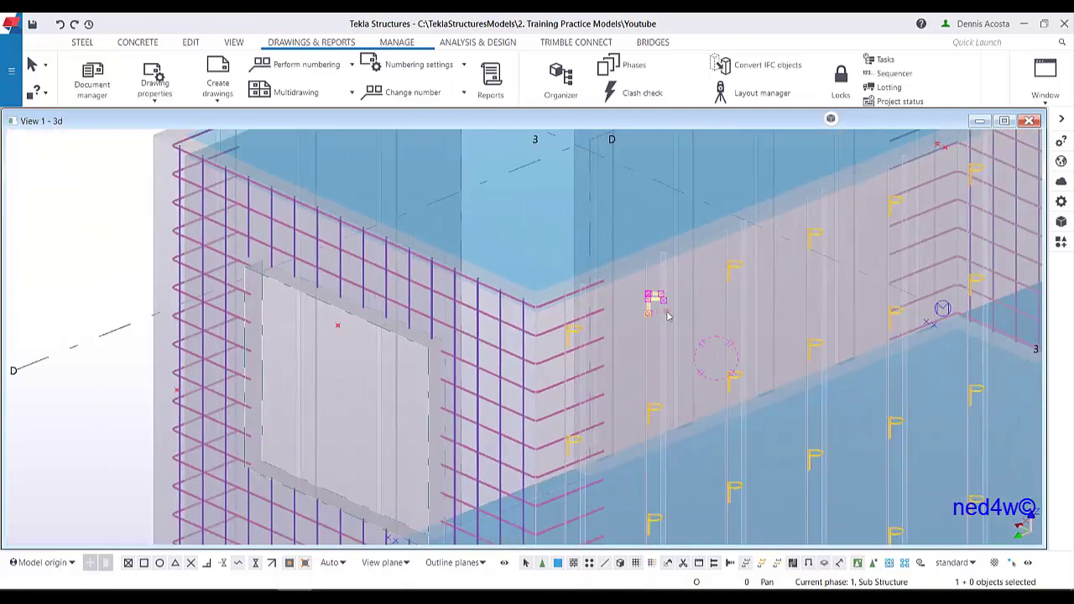
{"action": "scroll", "coordinate": [667, 300], "scroll_direction": "up", "scroll_amount": 3}
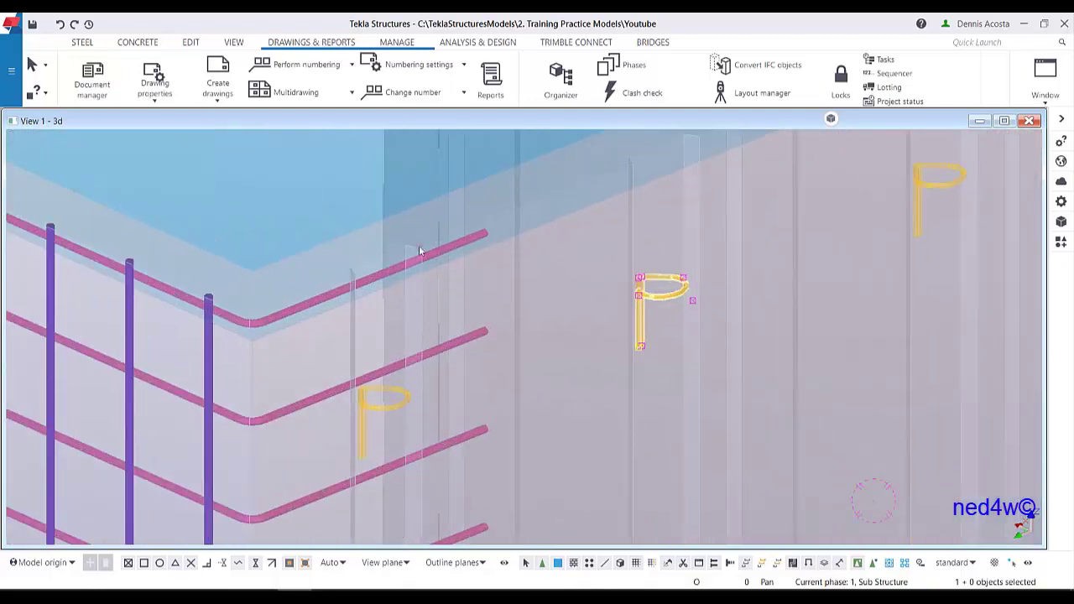
{"action": "mouse_move", "coordinate": [691, 374]}
{"action": "middle_mouse_down", "text": "ctrl"}
{"action": "mouse_move", "coordinate": [613, 302]}
{"action": "mouse_move", "coordinate": [695, 359]}
{"action": "middle_mouse_up", "text": "ctrl"}
{"action": "scroll", "coordinate": [694, 358], "scroll_direction": "down", "scroll_amount": 5}
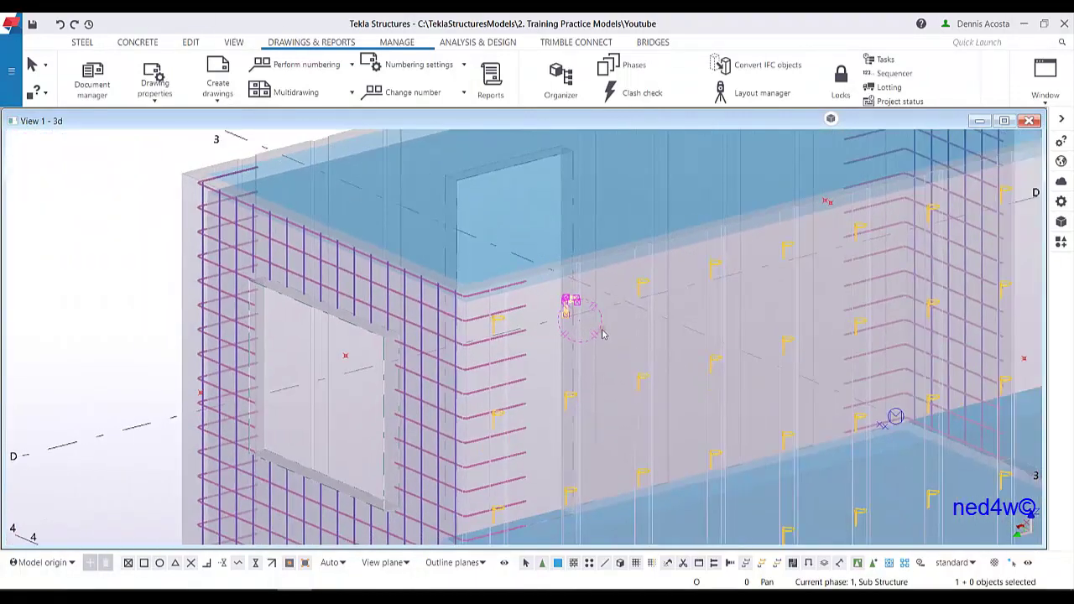
{"action": "middle_click_drag", "start_coordinate": [602, 334], "coordinate": [599, 369], "text": "ctrl"}
{"action": "scroll", "coordinate": [598, 369], "scroll_direction": "up", "scroll_amount": 2}
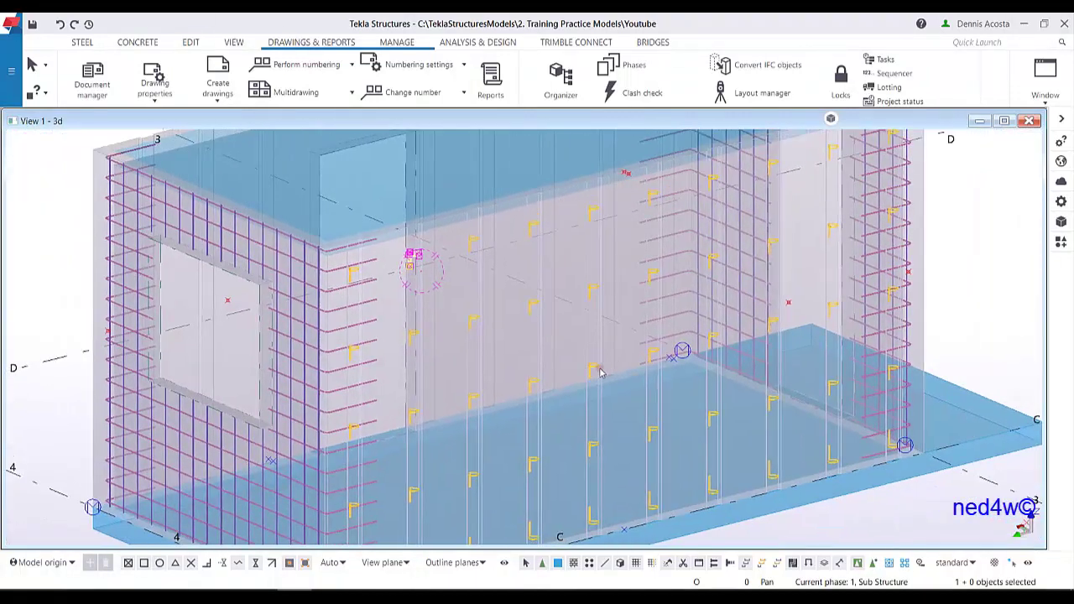
{"action": "key", "text": "ctrl+4"}
Create a Cast Unit Drawing of wall W3 and open it from Document manager
{"action": "left_click", "coordinate": [568, 274]}
{"action": "right_click", "coordinate": [564, 270]}
{"action": "mouse_move", "coordinate": [628, 500]}
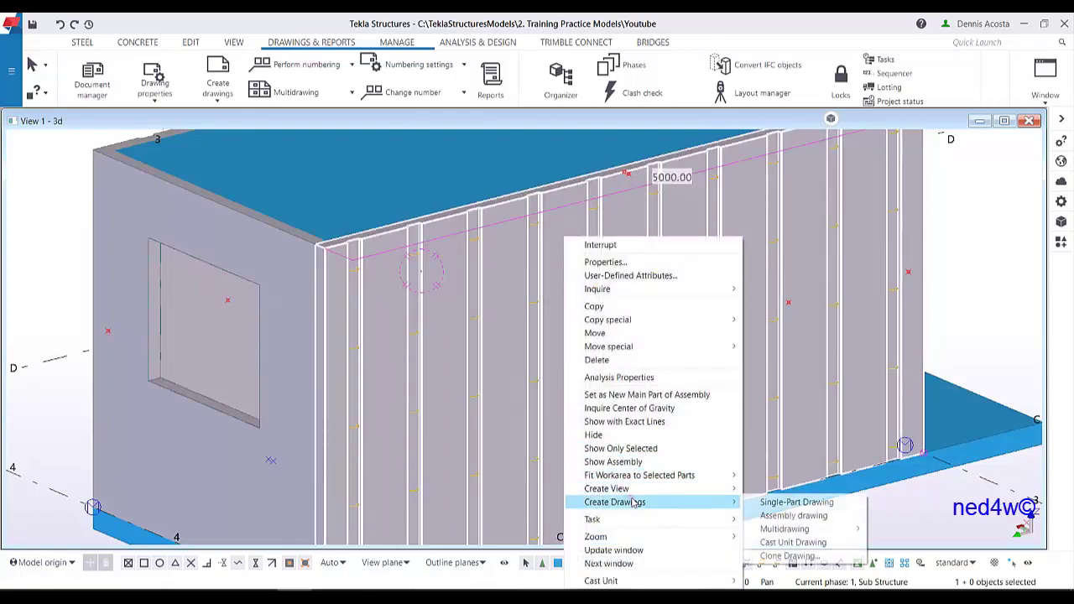
{"action": "left_click", "coordinate": [791, 542]}
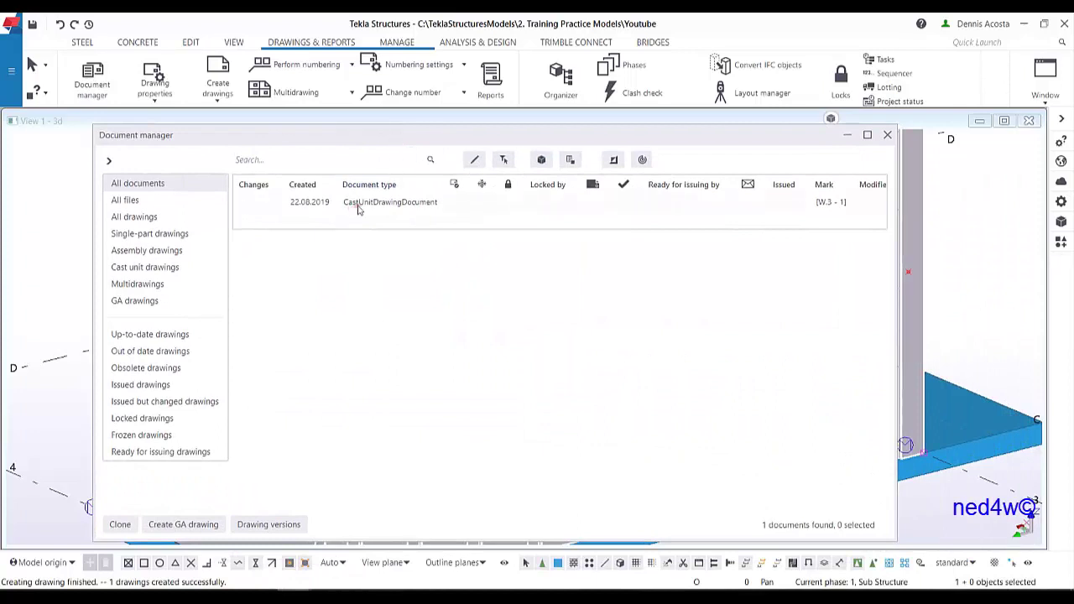
{"action": "left_click", "coordinate": [358, 206]}
{"action": "double_click", "coordinate": [359, 206]}
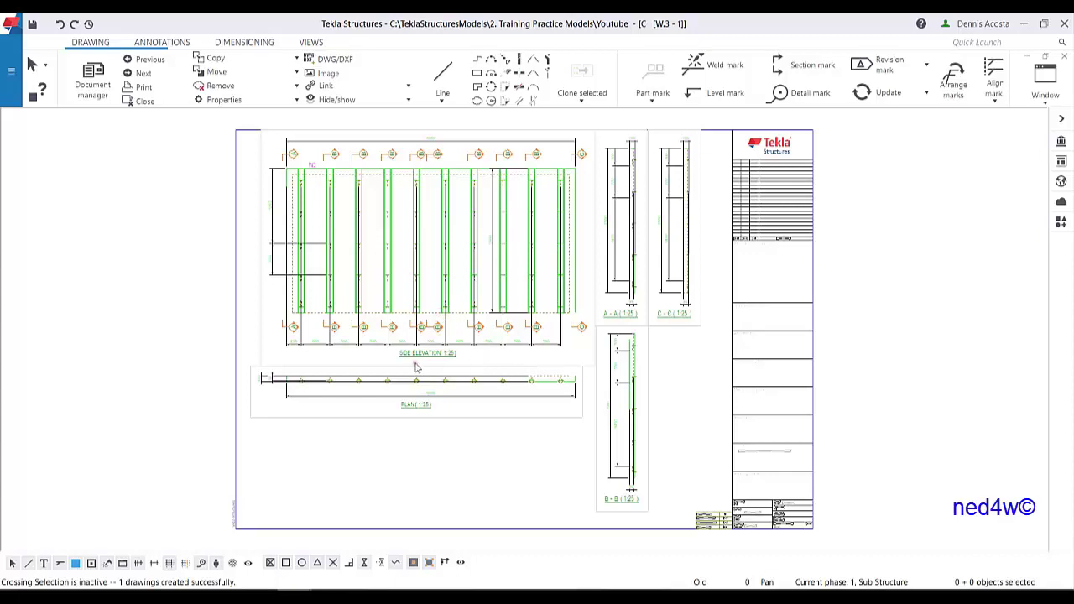
Move the side elevation view to the left side of the drawing sheet
{"action": "scroll", "coordinate": [508, 270], "scroll_direction": "up", "scroll_amount": 3}
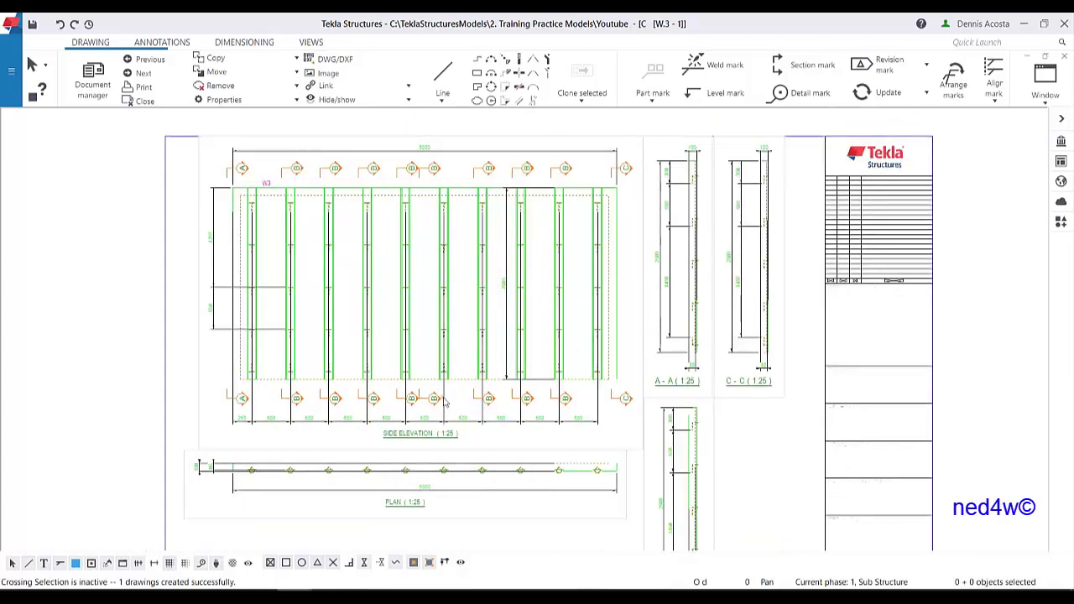
{"action": "scroll", "coordinate": [315, 306], "scroll_direction": "up", "scroll_amount": 2}
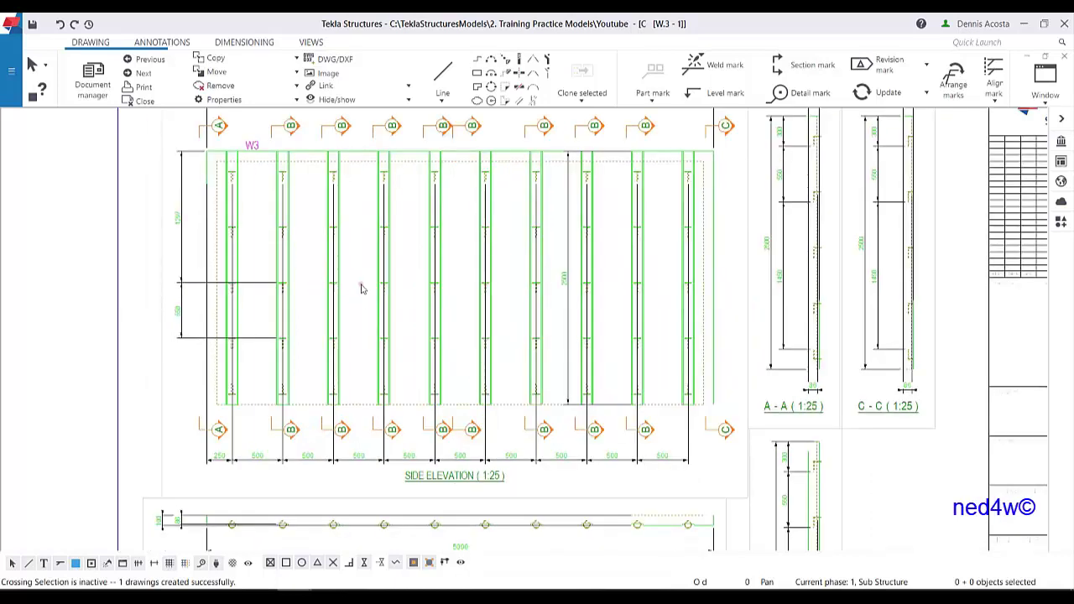
{"action": "scroll", "coordinate": [402, 371], "scroll_direction": "down", "scroll_amount": 2}
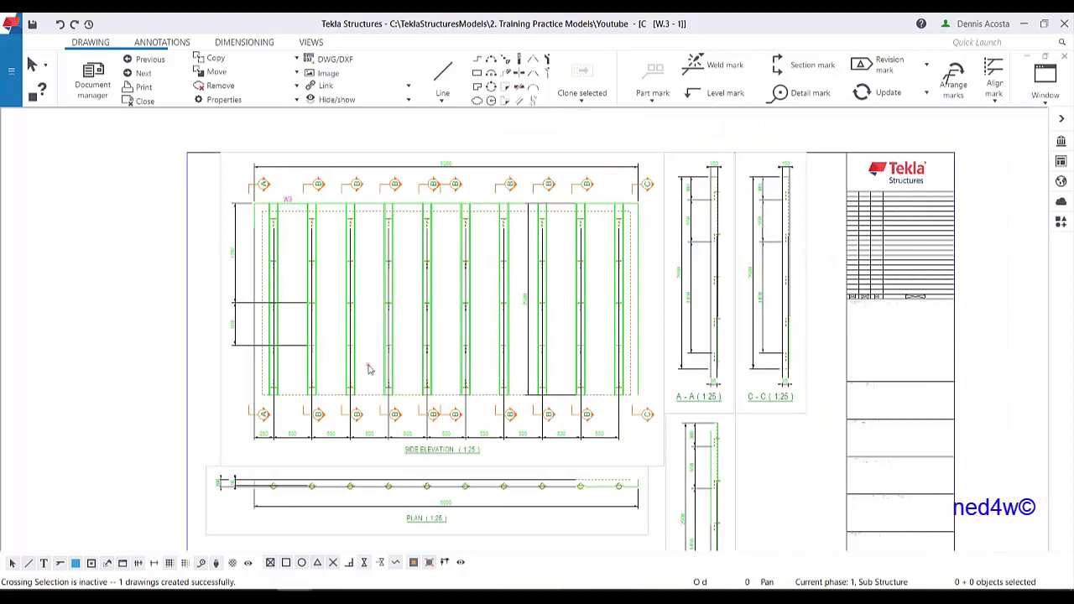
{"action": "scroll", "coordinate": [574, 353], "scroll_direction": "down", "scroll_amount": 2}
{"action": "left_click", "coordinate": [462, 230]}
{"action": "left_click_drag", "start_coordinate": [468, 222], "coordinate": [105, 283]}
Frame the side elevation and bring up its view properties
{"action": "scroll", "coordinate": [295, 311], "scroll_direction": "up", "scroll_amount": 3}
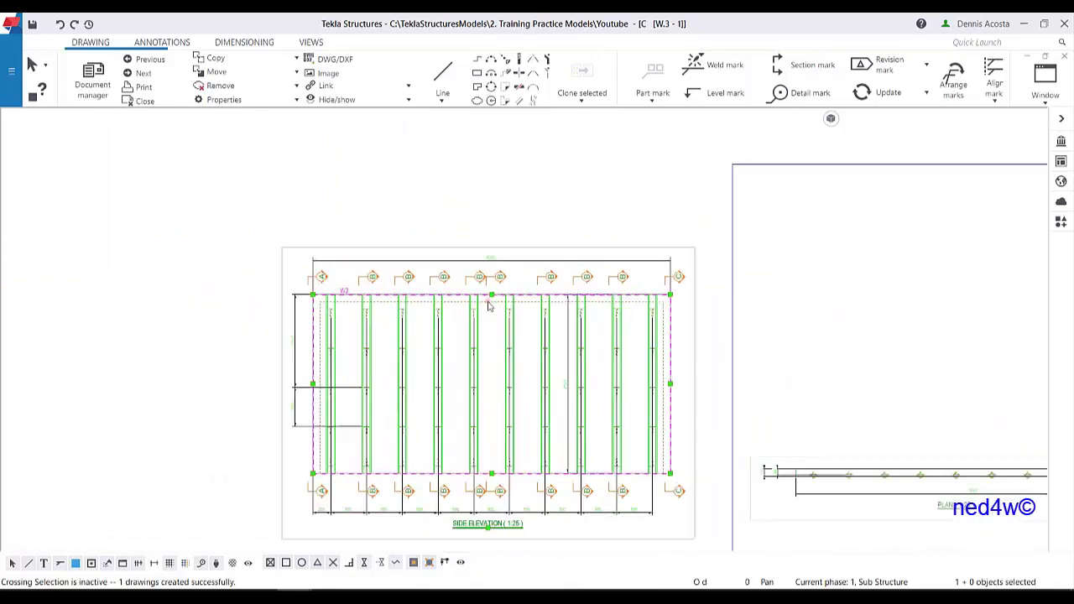
{"action": "middle_click_drag", "start_coordinate": [533, 235], "coordinate": [479, 187]}
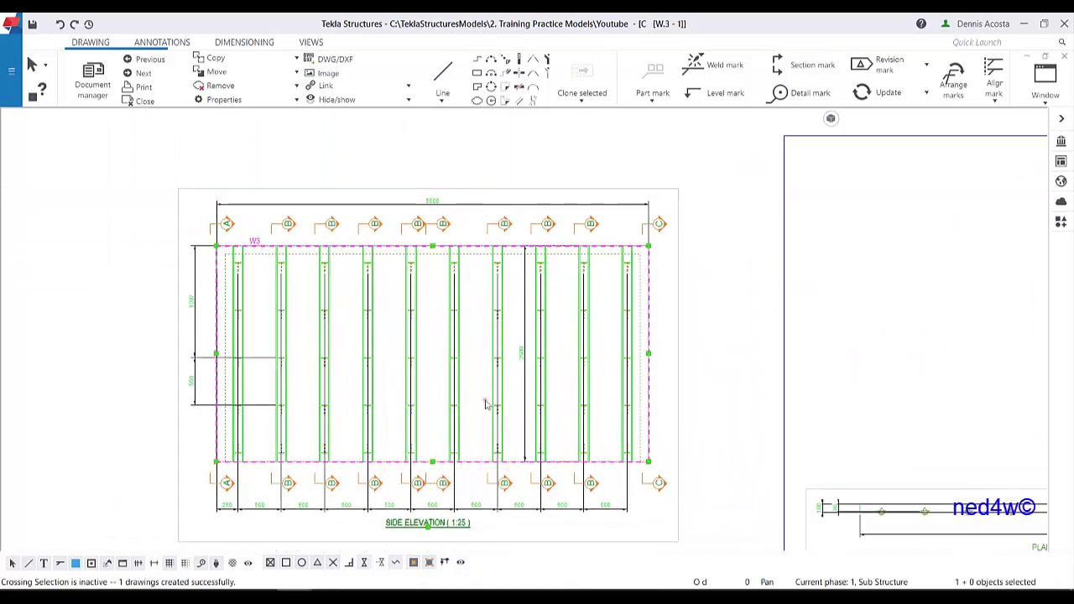
{"action": "scroll", "coordinate": [479, 369], "scroll_direction": "down", "scroll_amount": 1}
{"action": "scroll", "coordinate": [479, 376], "scroll_direction": "up", "scroll_amount": 1}
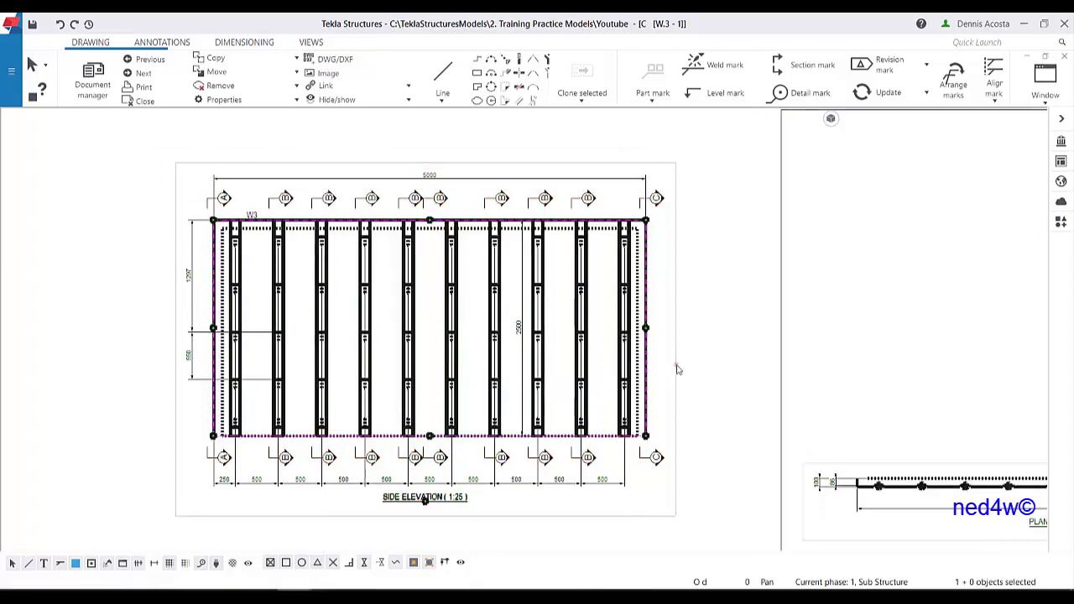
{"action": "scroll", "coordinate": [671, 370], "scroll_direction": "up", "scroll_amount": 1}
{"action": "middle_click_drag", "start_coordinate": [667, 373], "coordinate": [710, 378]}
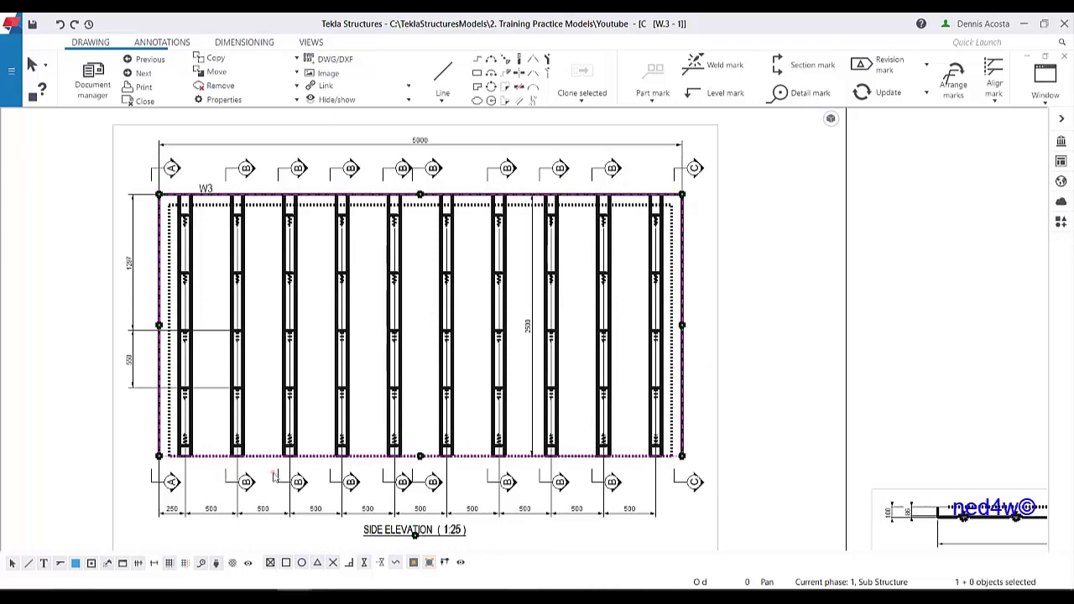
{"action": "middle_click", "coordinate": [718, 354]}
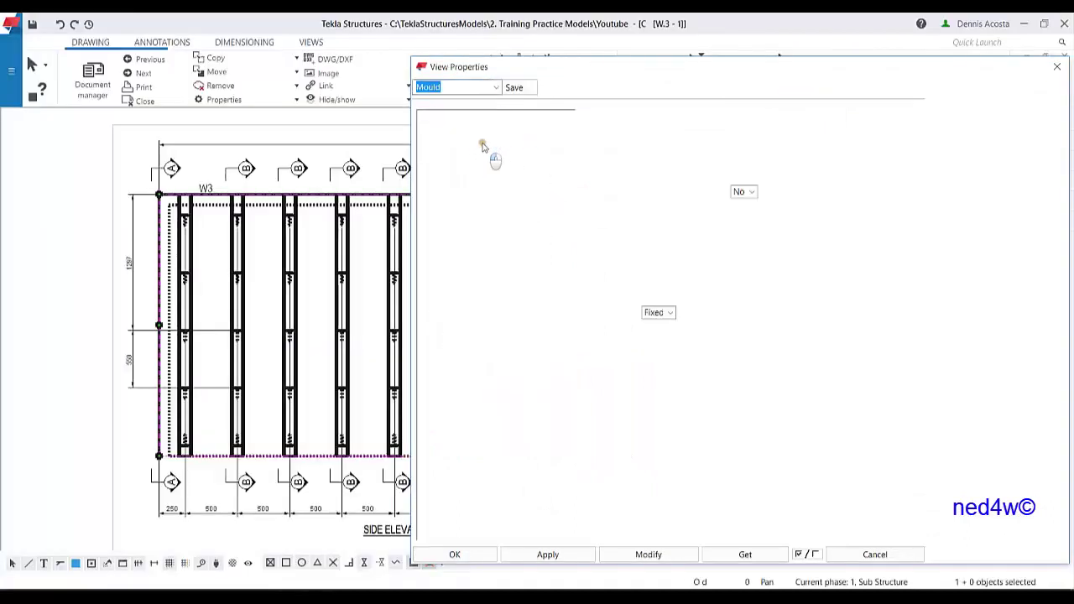
Delete the Current assembly dimensioning rule and apply it to the side elevation view
{"action": "left_click", "coordinate": [487, 142]}
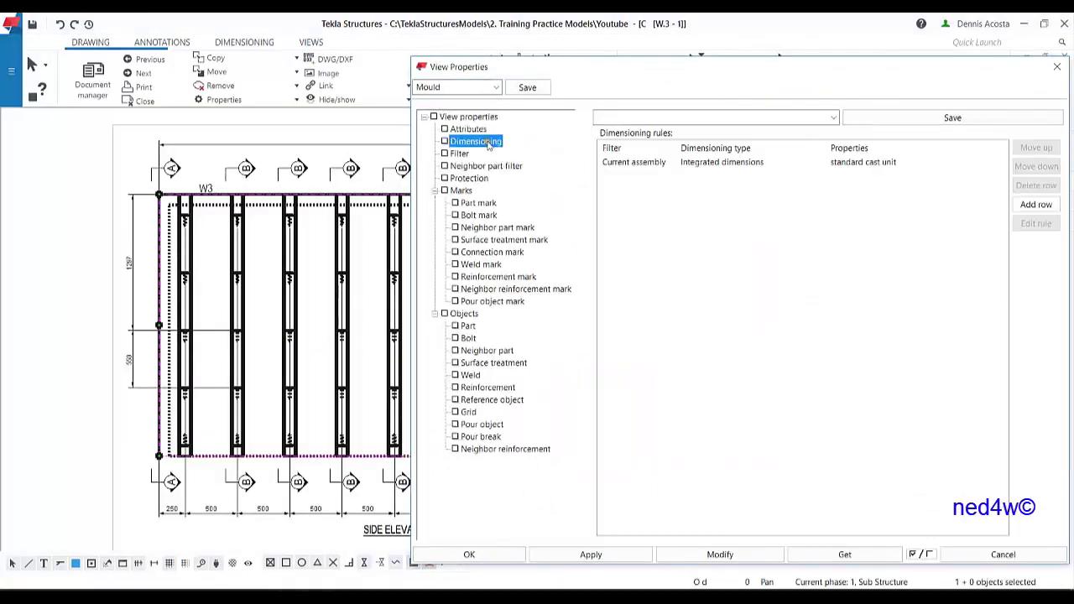
{"action": "left_click", "coordinate": [704, 163]}
{"action": "left_click", "coordinate": [708, 163]}
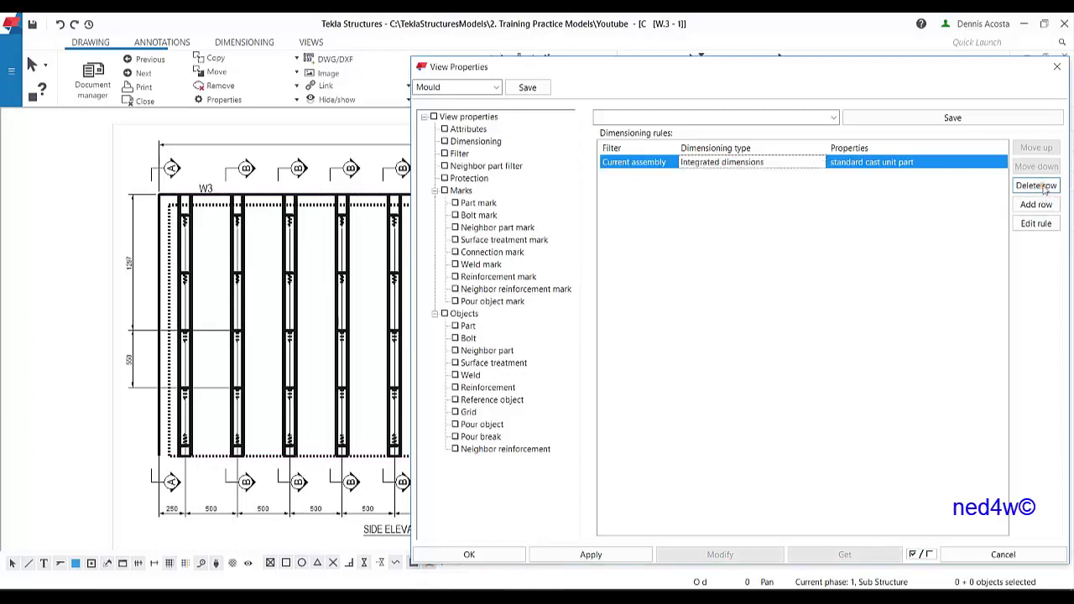
{"action": "left_click", "coordinate": [1044, 192]}
{"action": "left_click", "coordinate": [128, 487]}
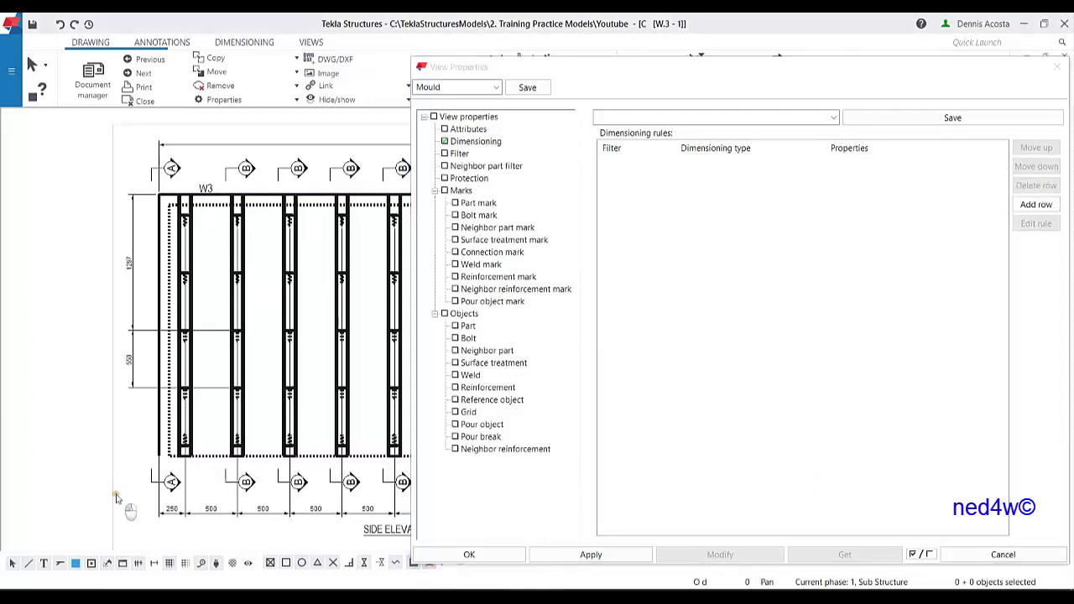
{"action": "left_click", "coordinate": [688, 557]}
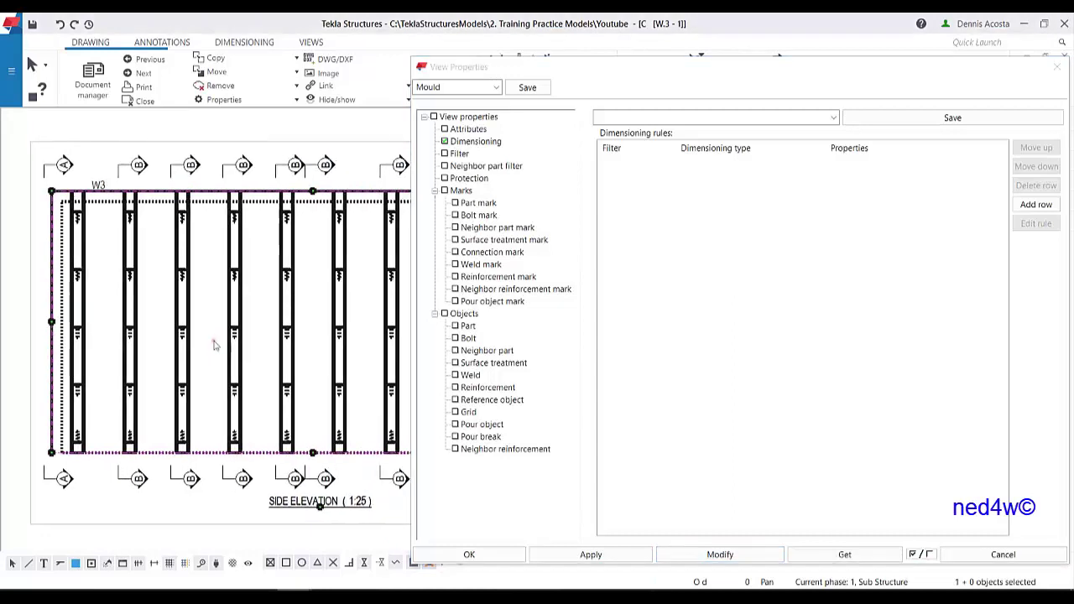
{"action": "mouse_move", "coordinate": [614, 72]}
{"action": "left_mouse_down"}
{"action": "mouse_move", "coordinate": [695, 81]}
{"action": "mouse_move", "coordinate": [643, 91]}
{"action": "mouse_move", "coordinate": [660, 109]}
{"action": "mouse_move", "coordinate": [959, 114]}
{"action": "mouse_move", "coordinate": [836, 112]}
{"action": "mouse_move", "coordinate": [811, 95]}
{"action": "left_mouse_up"}
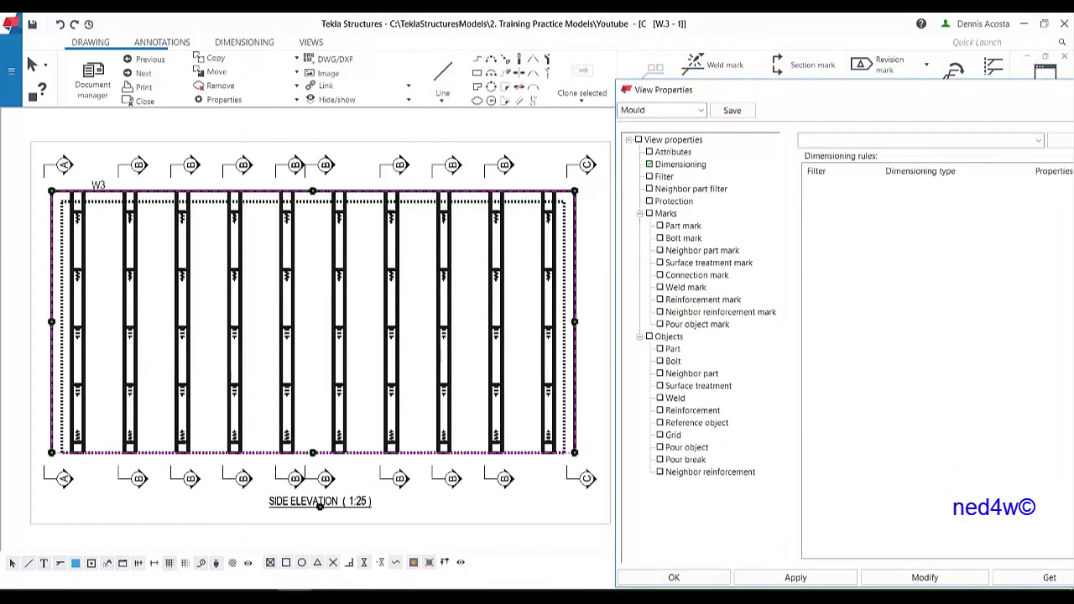
{"action": "left_click", "coordinate": [434, 364]}
{"action": "middle_click_drag", "start_coordinate": [445, 364], "coordinate": [549, 372]}
{"action": "scroll", "coordinate": [551, 374], "scroll_direction": "up", "scroll_amount": 1}
{"action": "scroll", "coordinate": [549, 374], "scroll_direction": "up", "scroll_amount": 2}
Zoom in on the left column and select its top lifting loop
{"action": "left_click", "coordinate": [408, 294]}
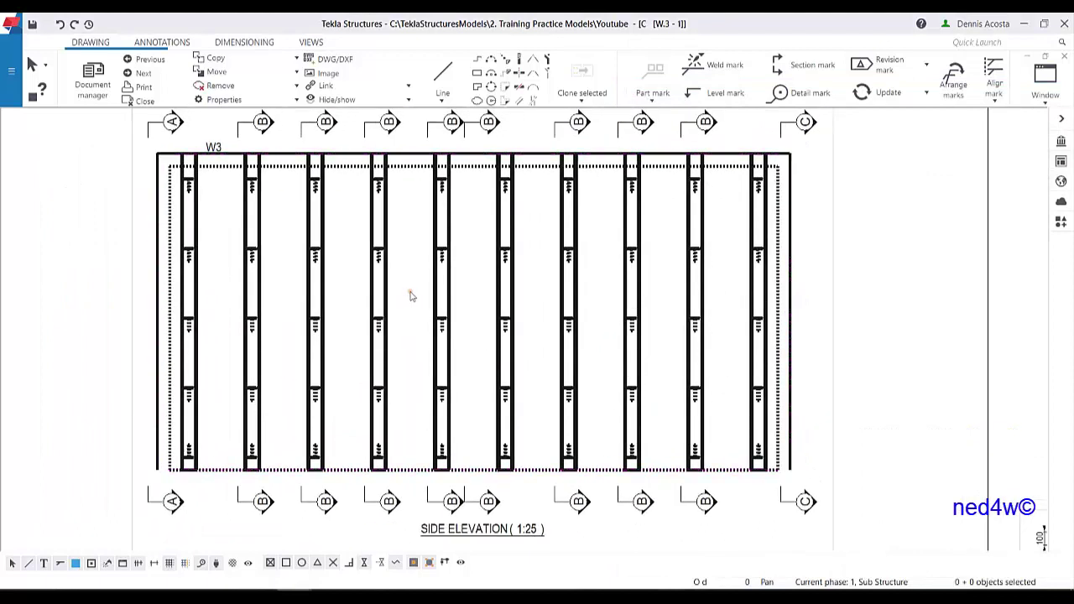
{"action": "middle_click_drag", "start_coordinate": [410, 294], "coordinate": [413, 312]}
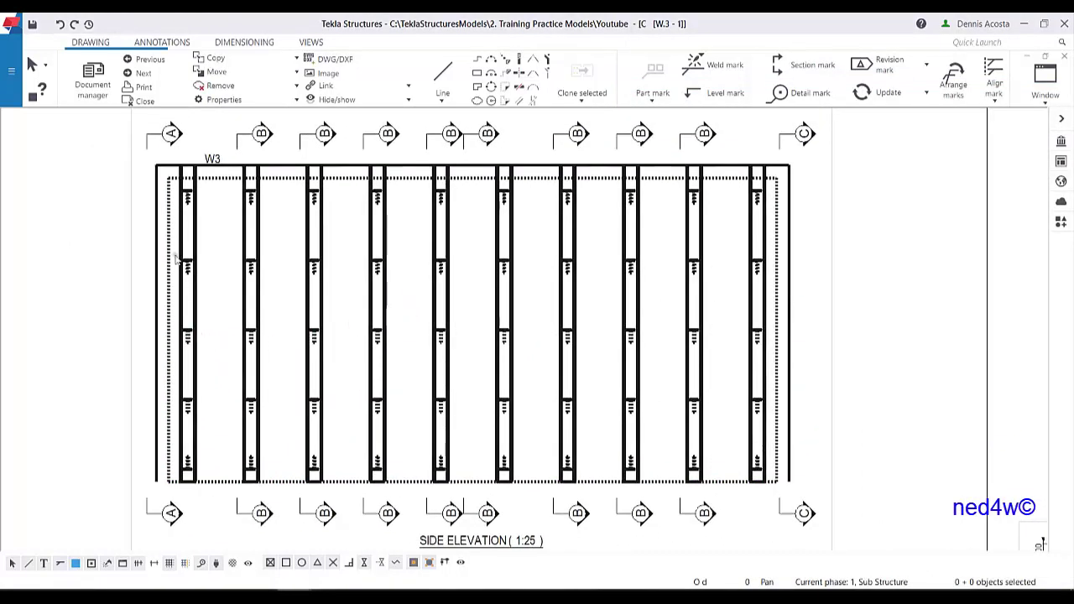
{"action": "scroll", "coordinate": [180, 208], "scroll_direction": "up", "scroll_amount": 3}
{"action": "scroll", "coordinate": [196, 186], "scroll_direction": "up", "scroll_amount": 2}
{"action": "scroll", "coordinate": [252, 242], "scroll_direction": "up", "scroll_amount": 2}
{"action": "left_click", "coordinate": [260, 243]}
{"action": "scroll", "coordinate": [260, 242], "scroll_direction": "down", "scroll_amount": 3}
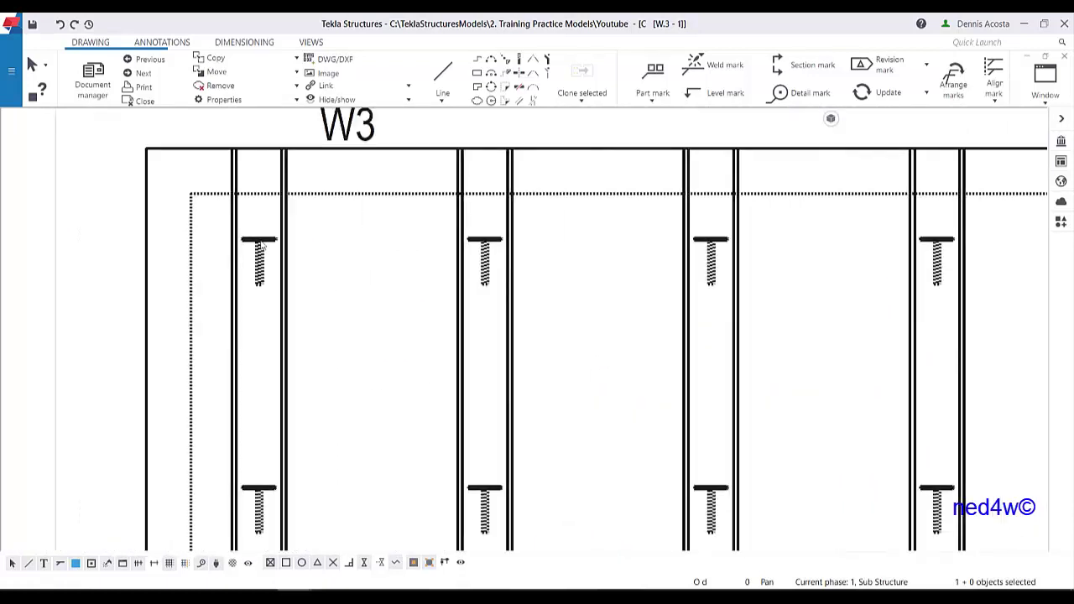
Select both the top-left and bottom-left lifting loops and bring up the Add Mark choices
{"action": "right_click", "coordinate": [260, 243]}
{"action": "left_click", "coordinate": [359, 223]}
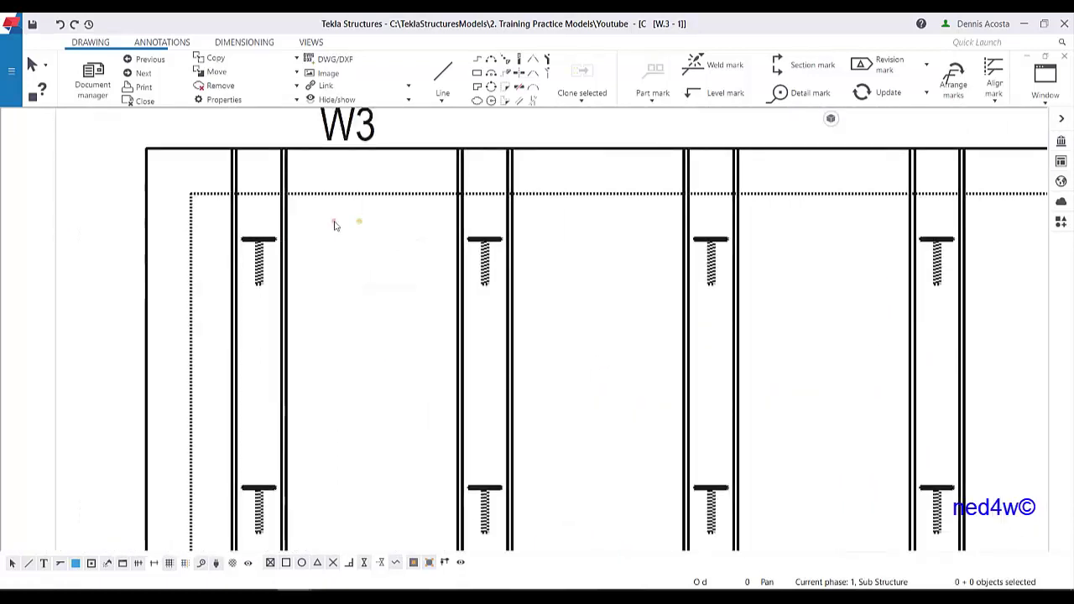
{"action": "left_click", "coordinate": [260, 242]}
{"action": "left_click", "coordinate": [259, 492], "text": "ctrl"}
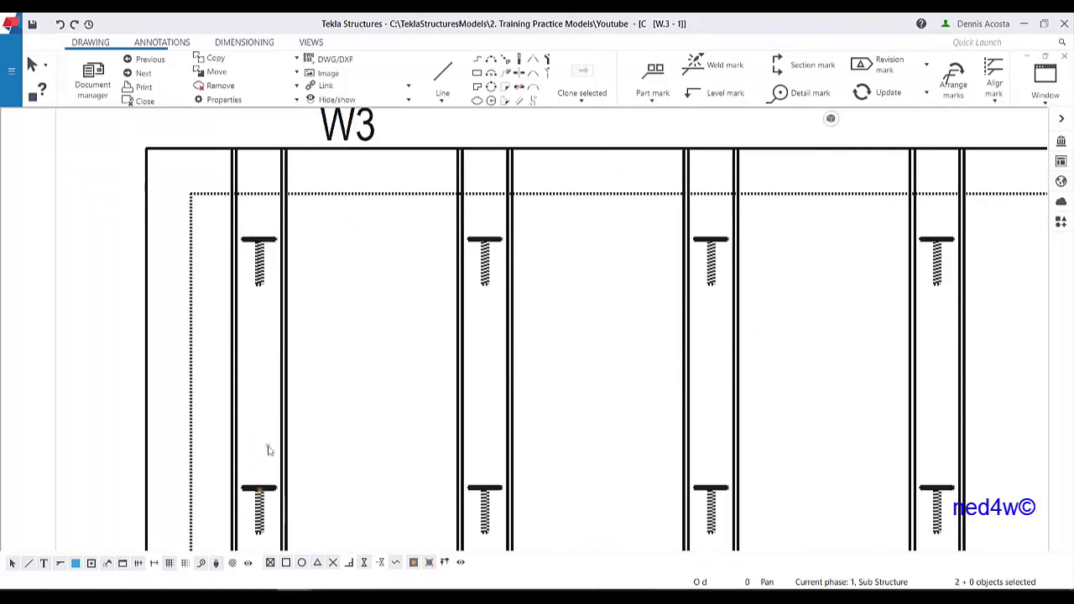
{"action": "right_click", "coordinate": [246, 248]}
{"action": "mouse_move", "coordinate": [300, 304]}
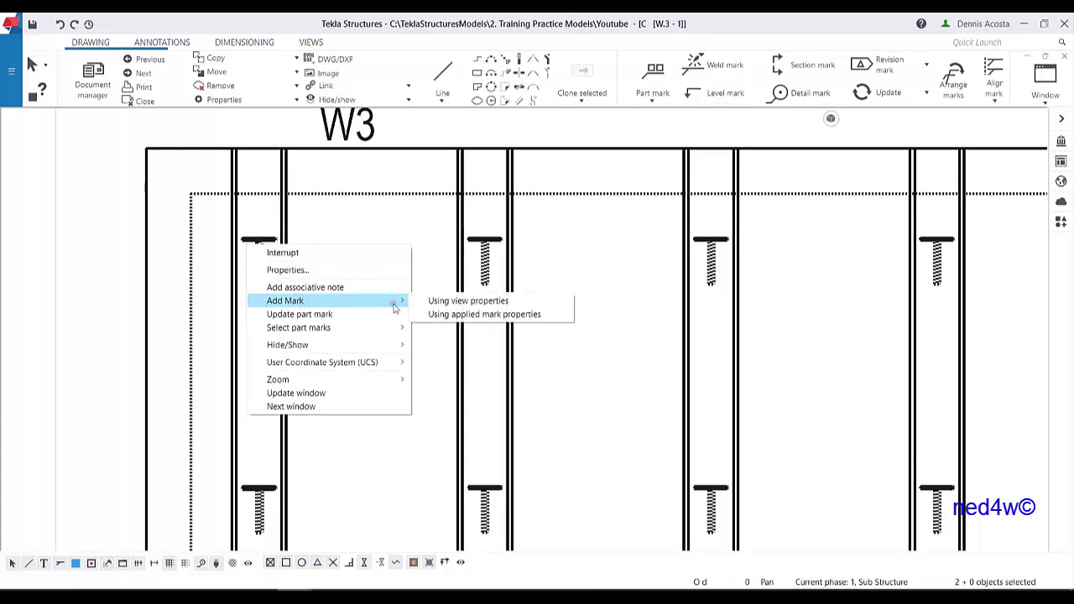
Add part marks to the two loops using view properties, with Name as content
{"action": "left_click", "coordinate": [463, 312]}
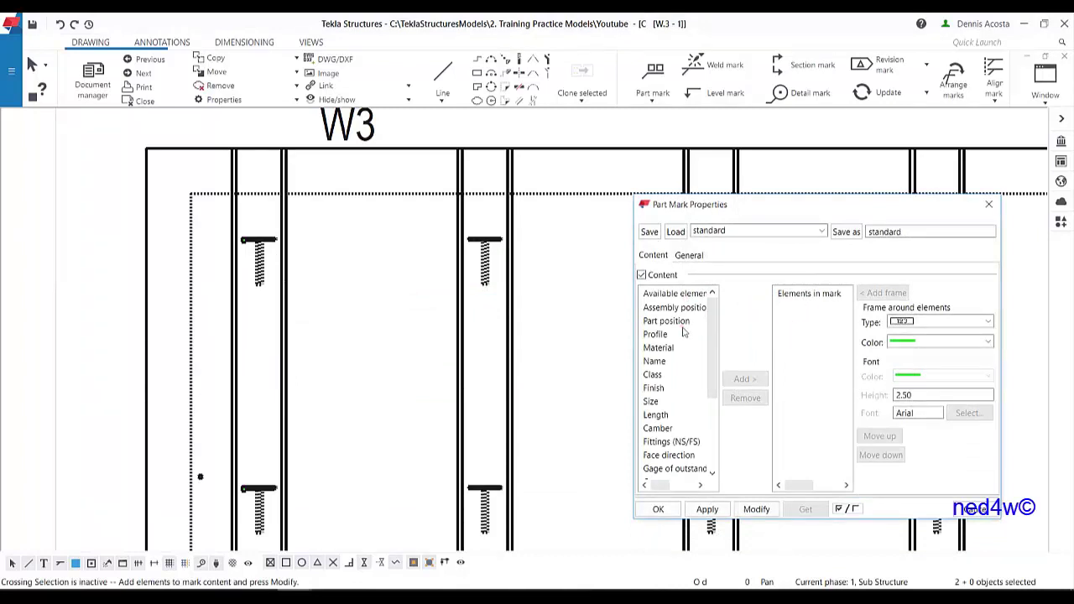
{"action": "left_click", "coordinate": [663, 363]}
{"action": "left_click", "coordinate": [744, 379]}
{"action": "left_click", "coordinate": [755, 509]}
{"action": "middle_click_drag", "start_coordinate": [124, 278], "coordinate": [283, 305]}
{"action": "scroll", "coordinate": [283, 304], "scroll_direction": "down", "scroll_amount": 1}
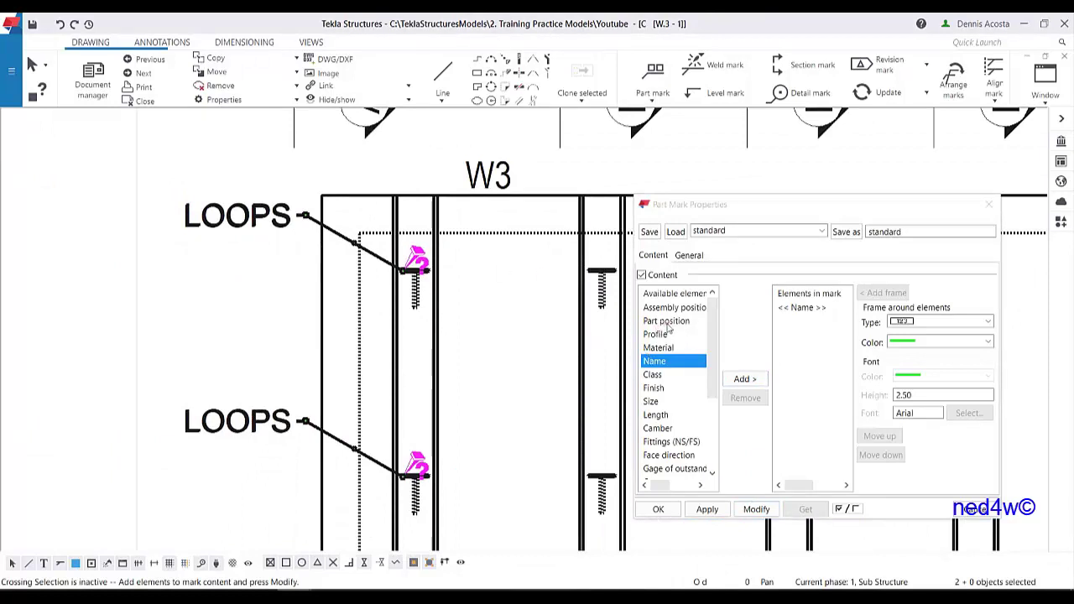
Replace the Name element with Part position so the loop marks read W6
{"action": "left_click", "coordinate": [670, 330]}
{"action": "left_click", "coordinate": [807, 308]}
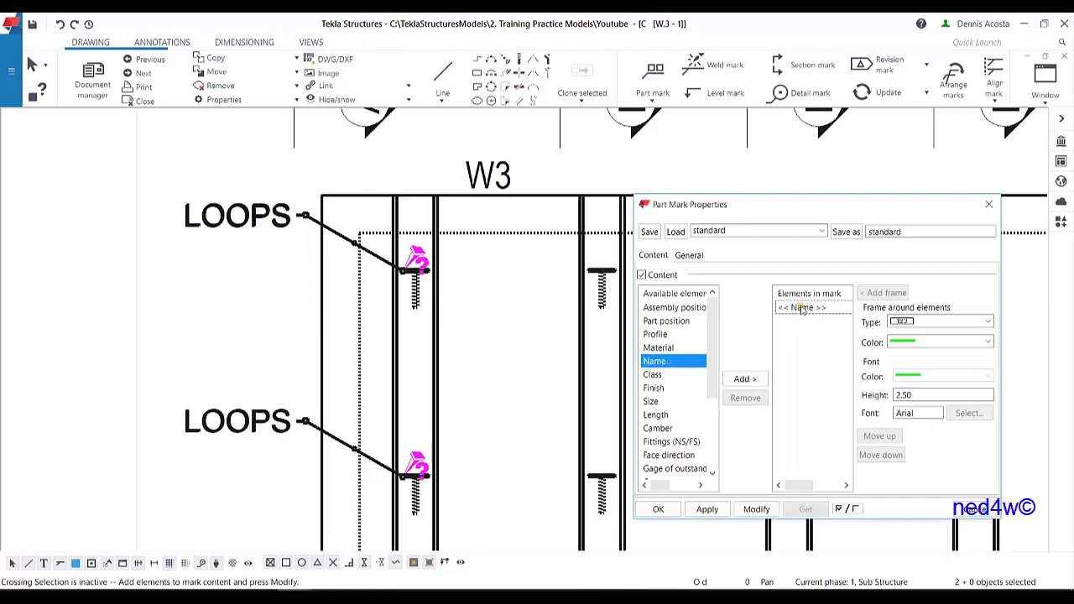
{"action": "left_click", "coordinate": [746, 396]}
{"action": "left_click", "coordinate": [658, 334]}
{"action": "left_click", "coordinate": [666, 322]}
{"action": "left_click", "coordinate": [744, 379]}
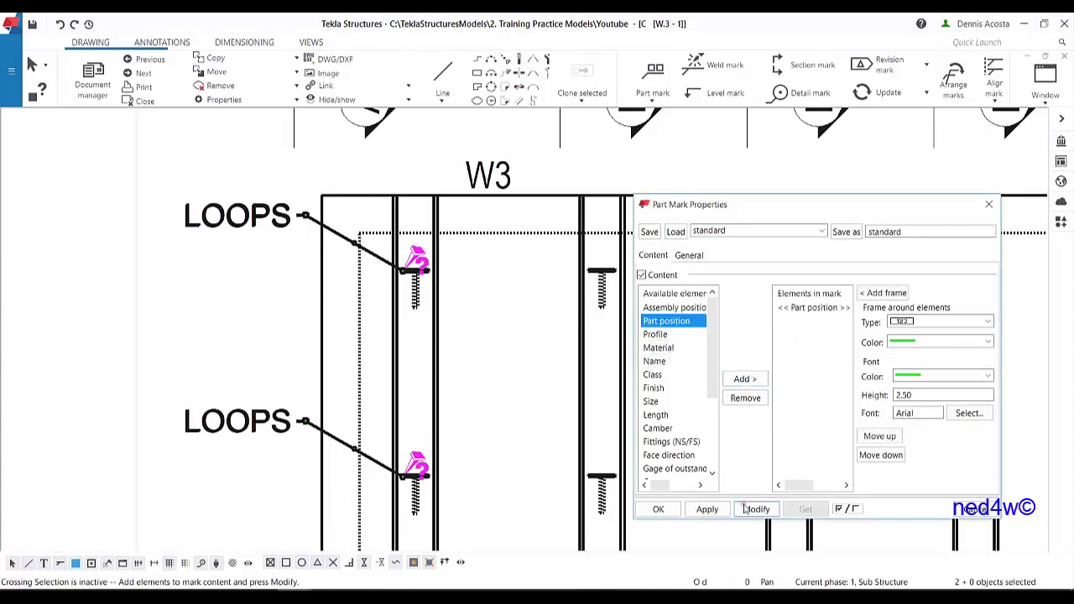
{"action": "left_click", "coordinate": [747, 509]}
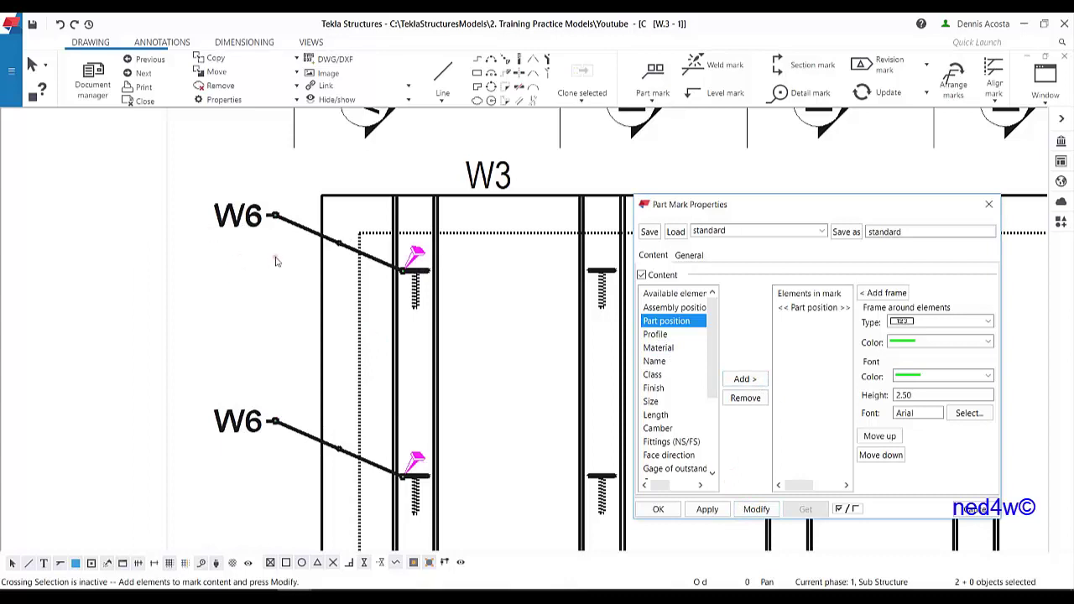
{"action": "scroll", "coordinate": [269, 265], "scroll_direction": "down", "scroll_amount": 2}
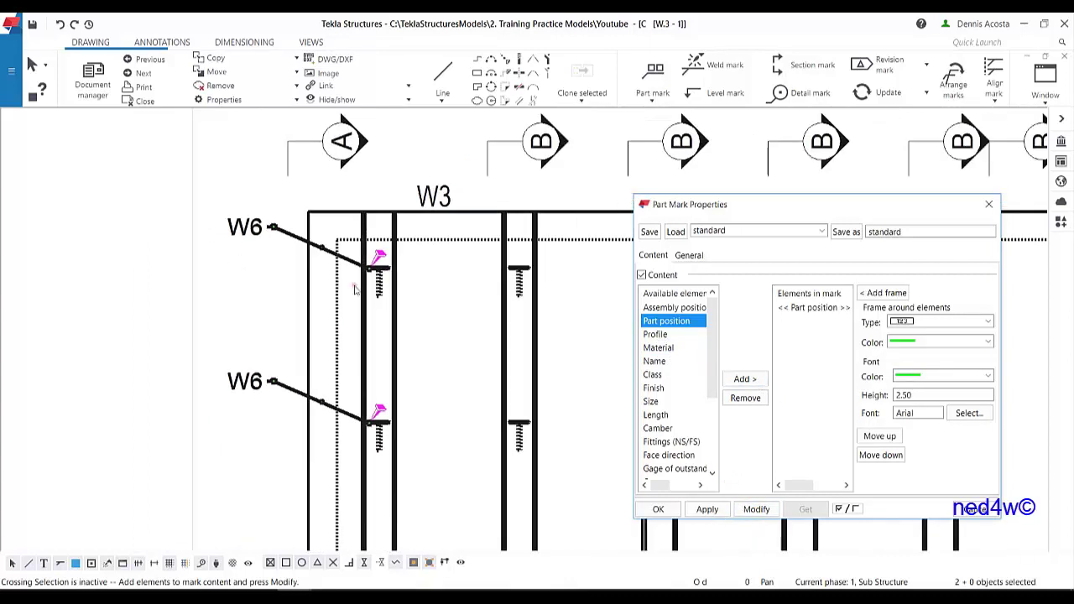
Close the part mark settings and reopen the drawing view's properties
{"action": "left_click", "coordinate": [447, 309]}
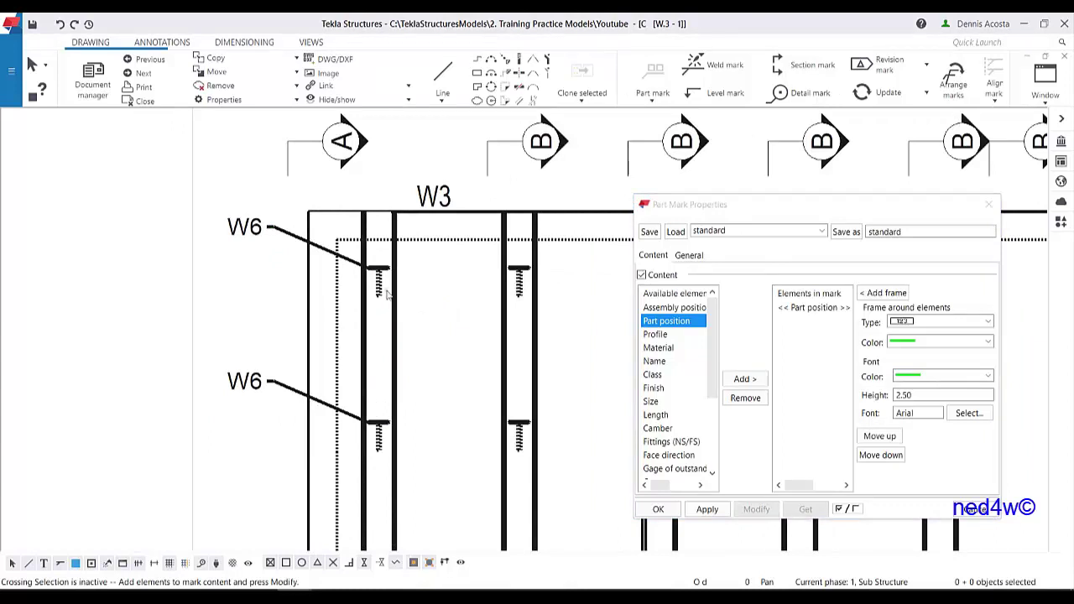
{"action": "left_click", "coordinate": [988, 204]}
{"action": "left_click_drag", "start_coordinate": [273, 199], "coordinate": [225, 401]}
{"action": "double_click", "coordinate": [225, 400]}
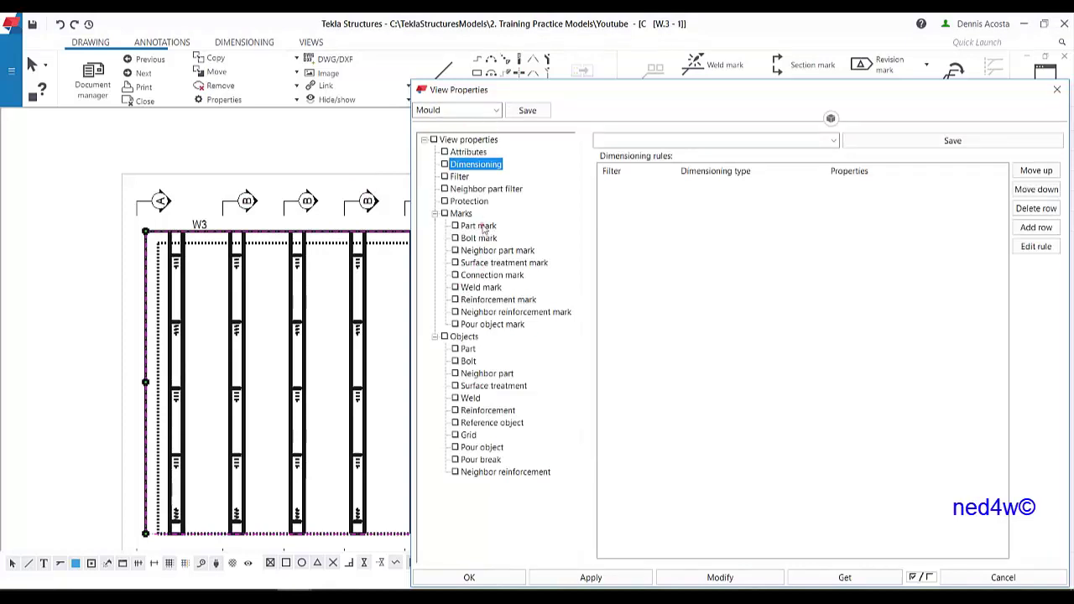
Switch the view's Part mark Content to Sub-assembly main part and pick User-defined attribute
{"action": "left_click", "coordinate": [484, 228]}
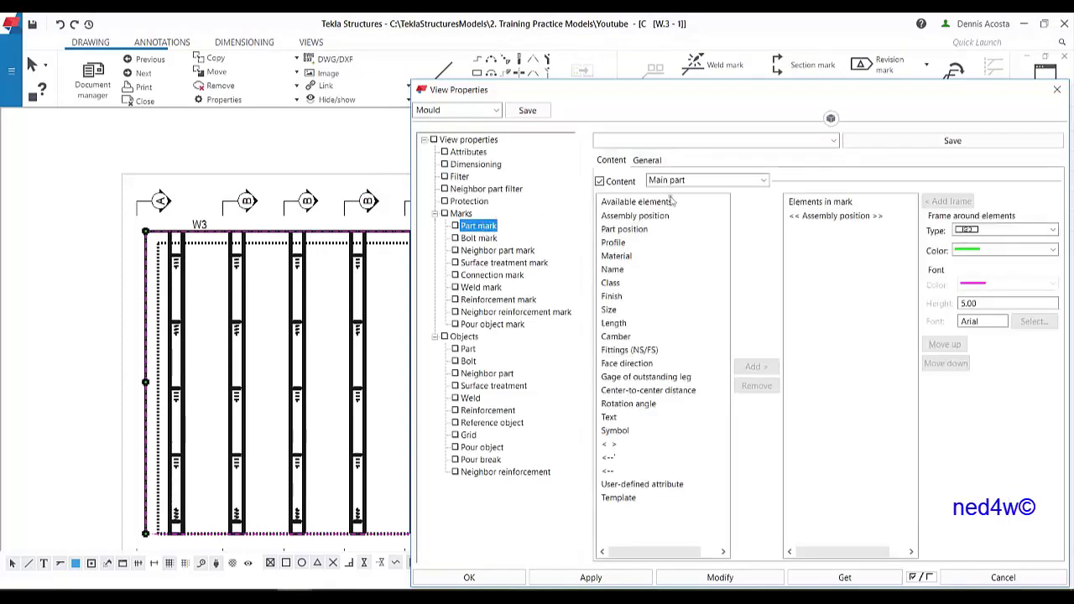
{"action": "left_click", "coordinate": [762, 181]}
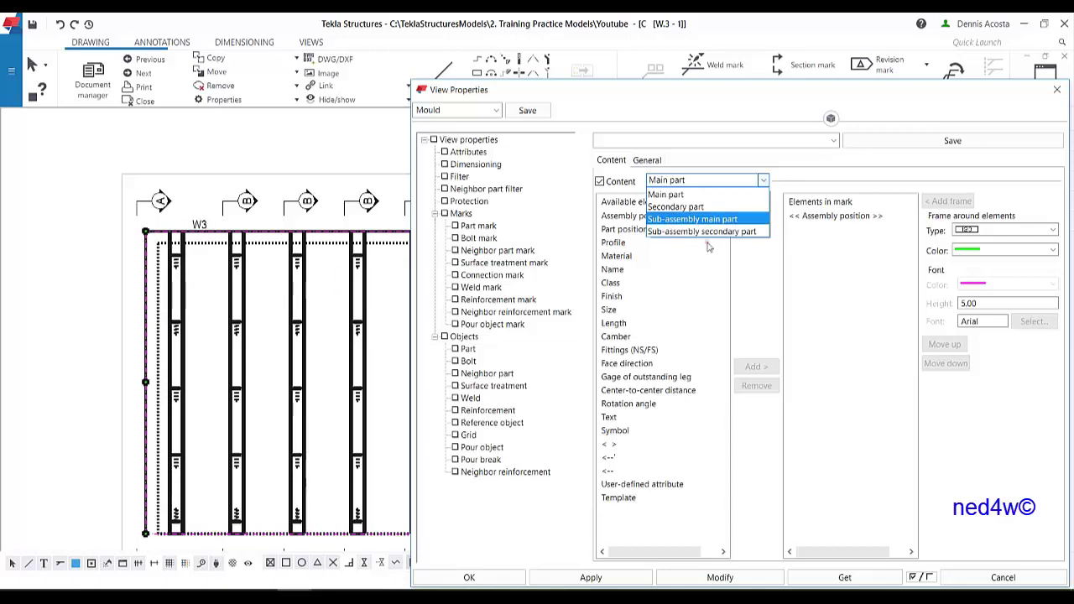
{"action": "left_click", "coordinate": [682, 220]}
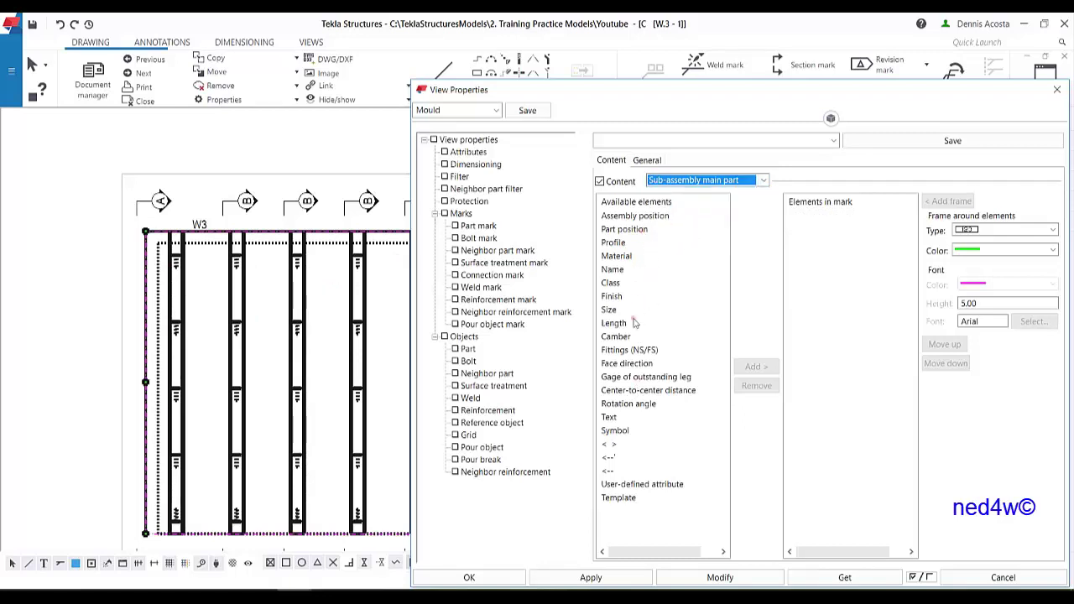
{"action": "left_click", "coordinate": [642, 485]}
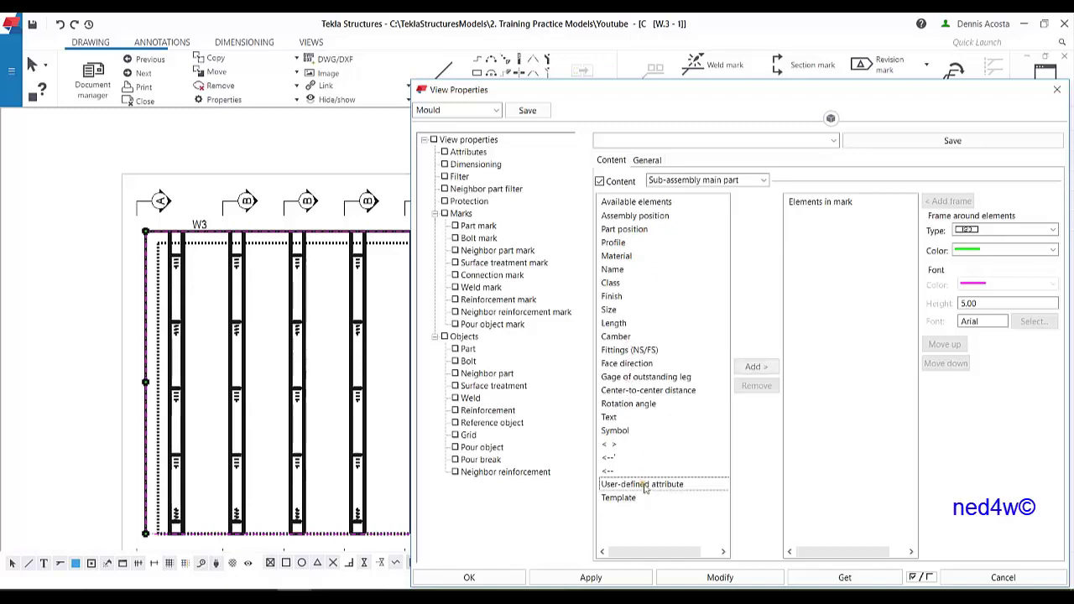
Add the user-defined attribute PREFIX to the mark content and apply it
{"action": "left_click", "coordinate": [755, 368]}
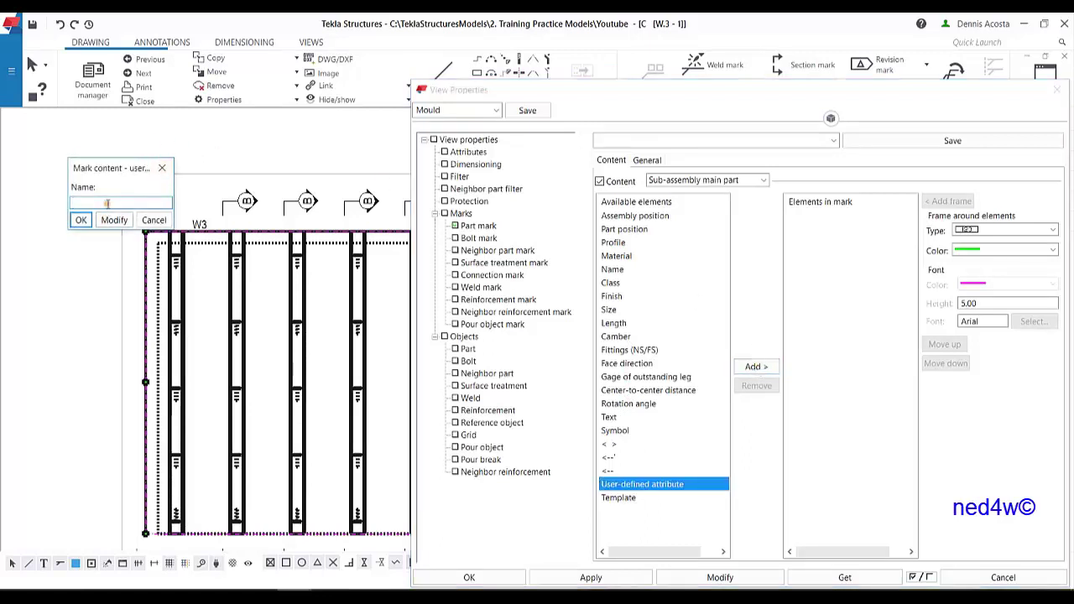
{"action": "type", "text": "PREFIX"}
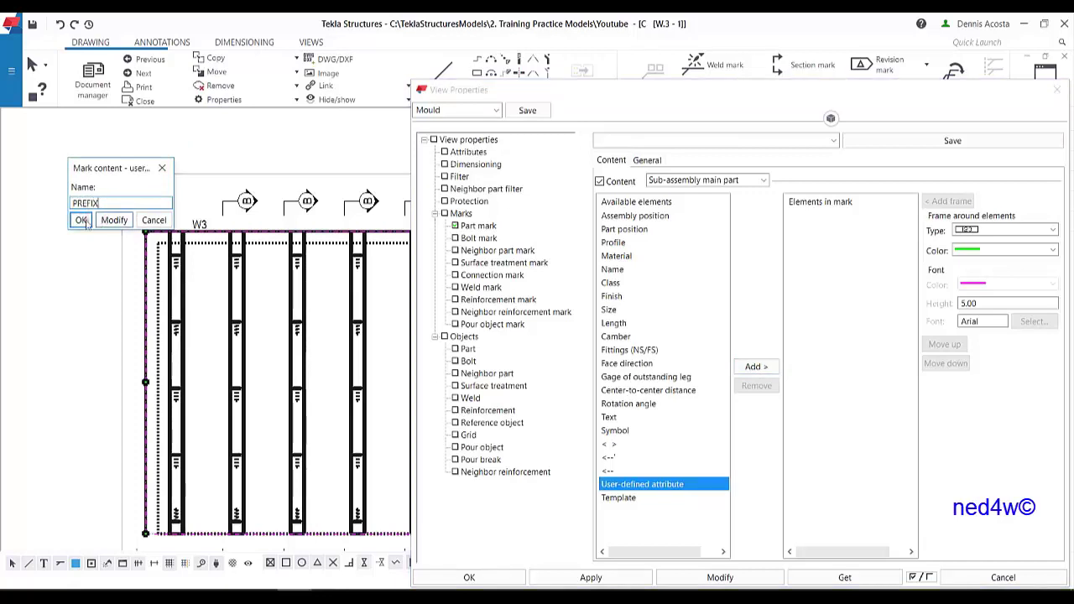
{"action": "left_click", "coordinate": [81, 221]}
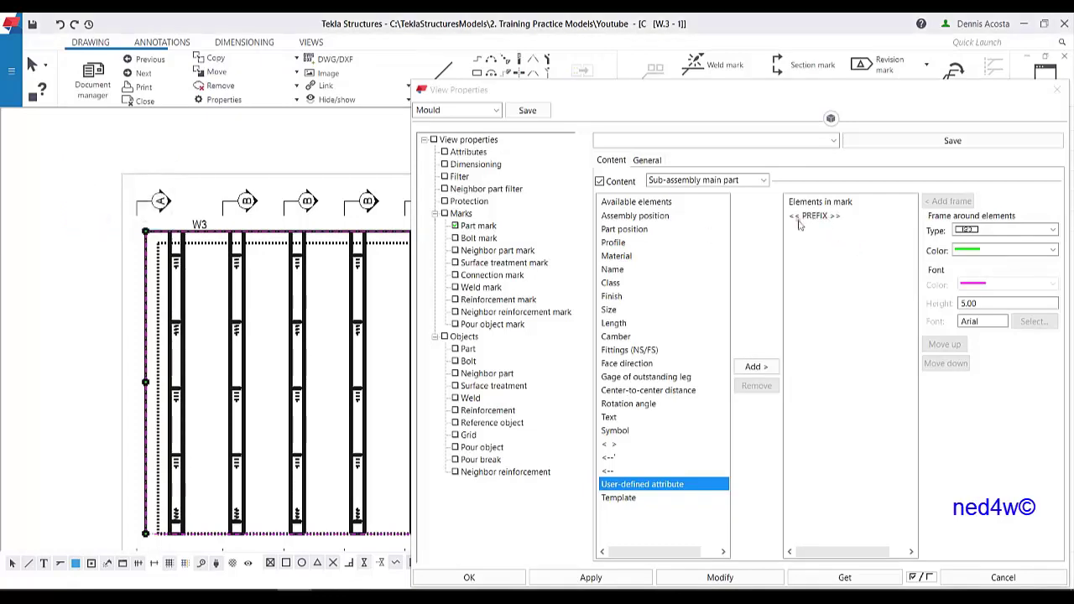
{"action": "left_click", "coordinate": [719, 577]}
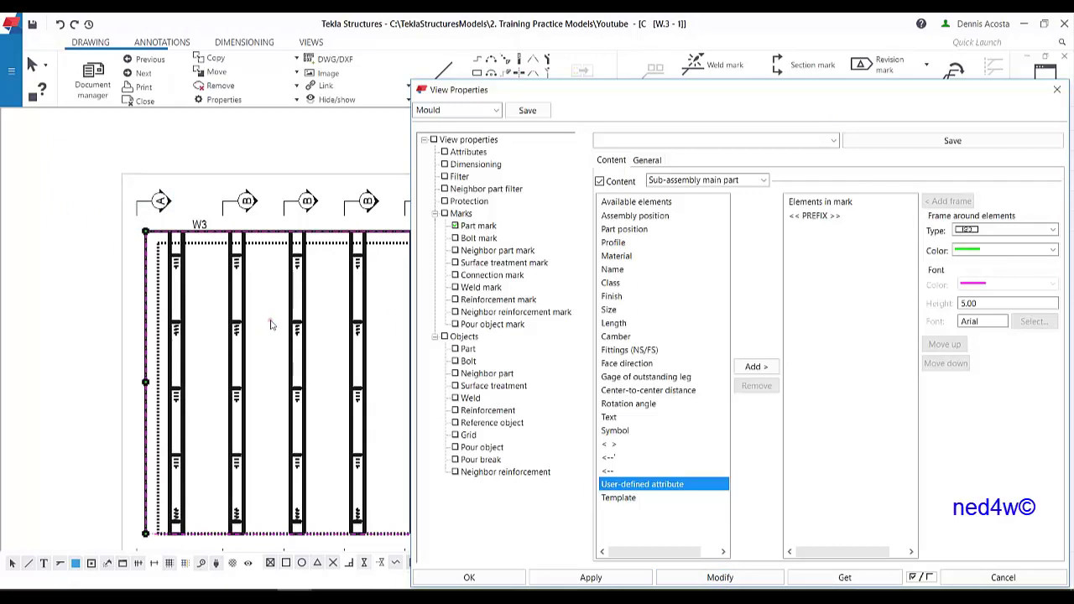
{"action": "scroll", "coordinate": [270, 325], "scroll_direction": "down", "scroll_amount": 2}
Make the marks always visible with a boxed frame and solid arrowhead leaders
{"action": "left_click", "coordinate": [647, 161]}
{"action": "left_click", "coordinate": [728, 197]}
{"action": "left_click", "coordinate": [729, 224]}
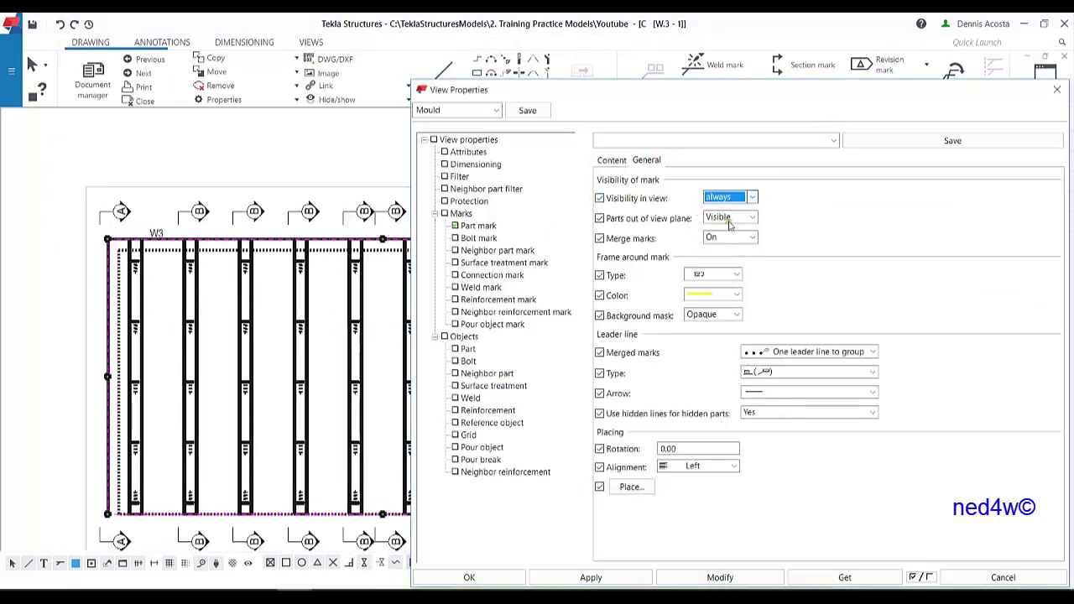
{"action": "left_click", "coordinate": [709, 275]}
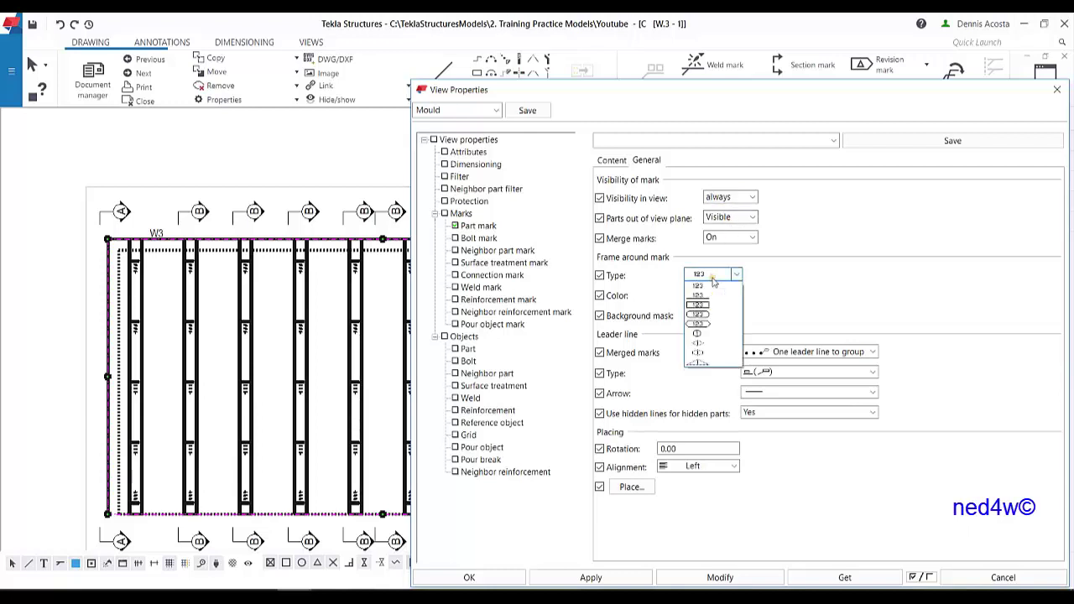
{"action": "left_click", "coordinate": [707, 307]}
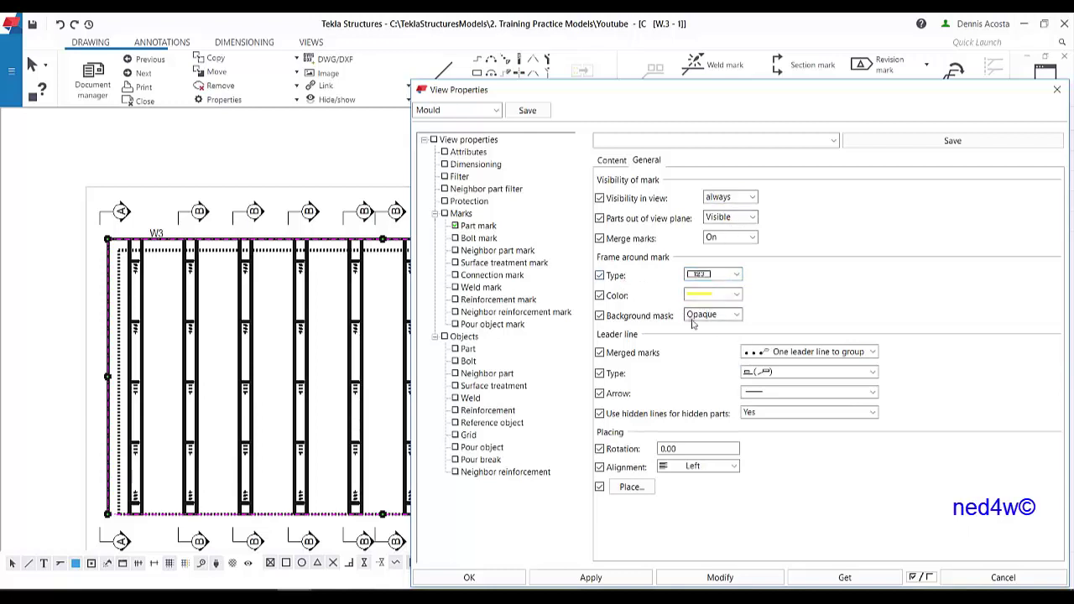
{"action": "left_click", "coordinate": [754, 395]}
{"action": "left_click", "coordinate": [762, 145]}
{"action": "left_click", "coordinate": [626, 160]}
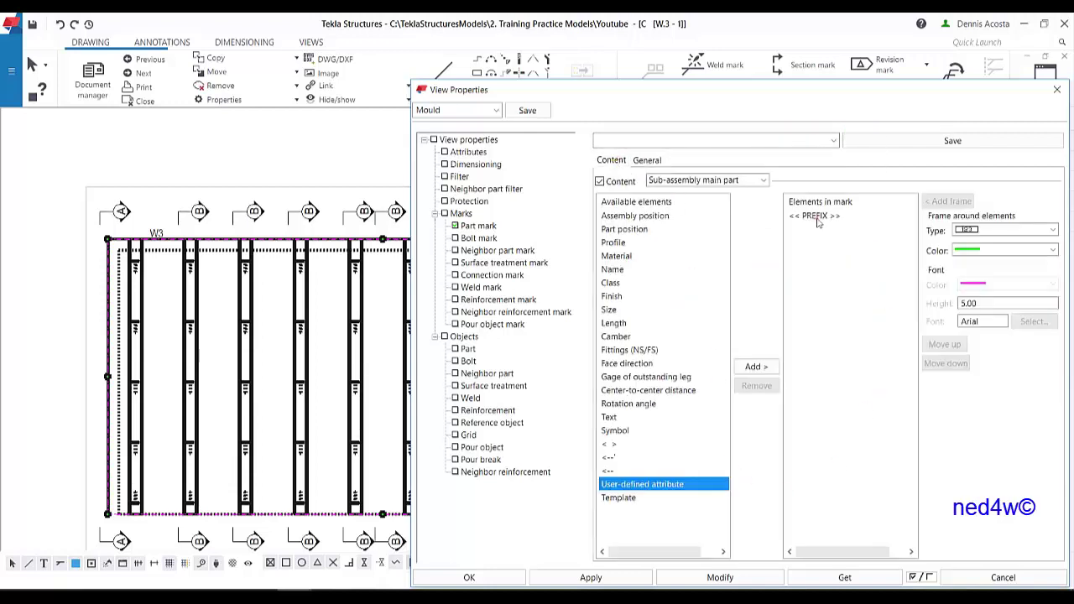
Set the PREFIX mark text height to 2, apply it, and close View Properties
{"action": "left_click", "coordinate": [818, 220]}
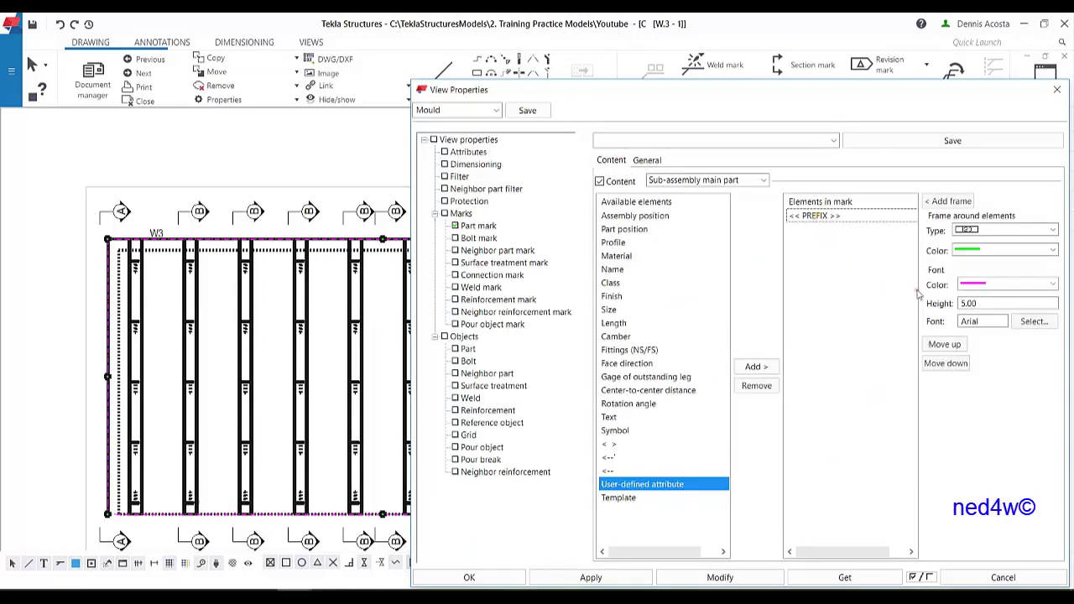
{"action": "left_click", "coordinate": [994, 305]}
{"action": "type", "text": "2"}
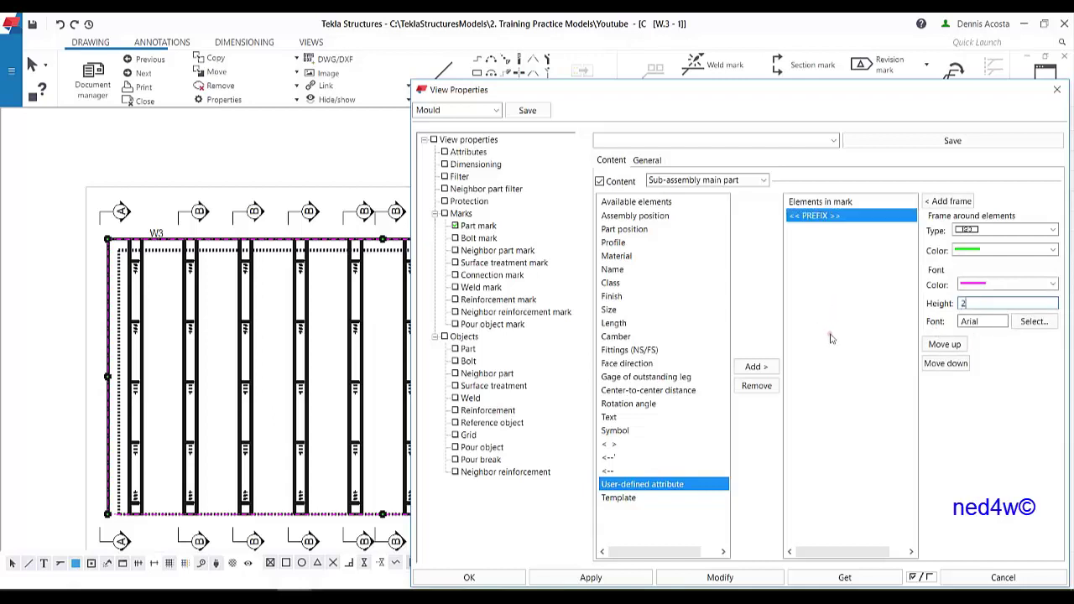
{"action": "left_click", "coordinate": [679, 573]}
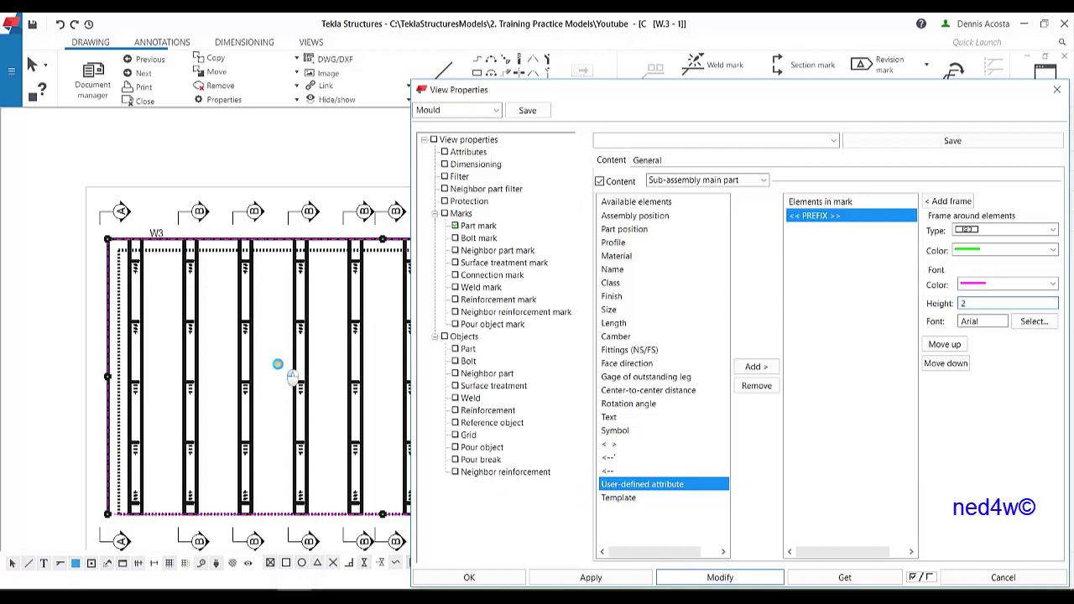
{"action": "scroll", "coordinate": [108, 252], "scroll_direction": "up", "scroll_amount": 3}
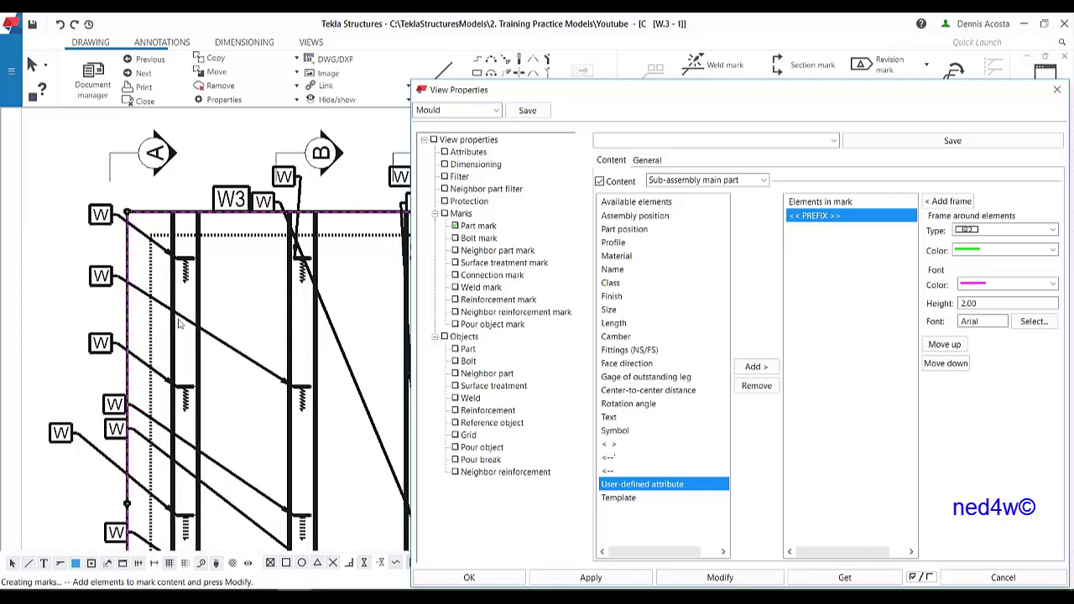
{"action": "left_click", "coordinate": [1056, 89]}
{"action": "scroll", "coordinate": [470, 310], "scroll_direction": "down", "scroll_amount": 5}
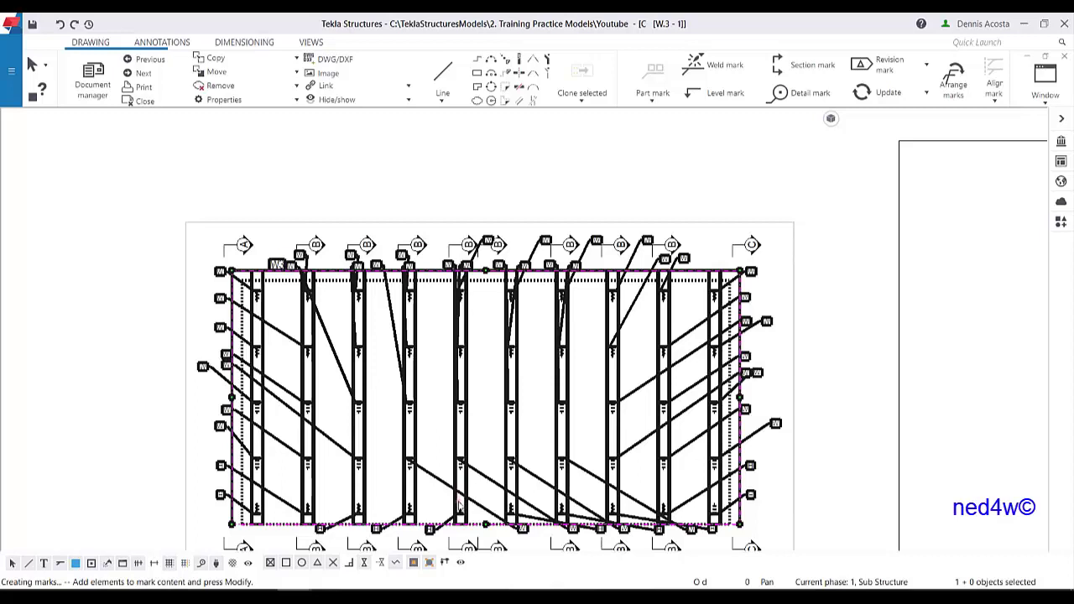
Select the crowded W marks atop the centre column and drag them down beside it
{"action": "scroll", "coordinate": [474, 436], "scroll_direction": "up", "scroll_amount": 1}
{"action": "scroll", "coordinate": [474, 282], "scroll_direction": "up", "scroll_amount": 4}
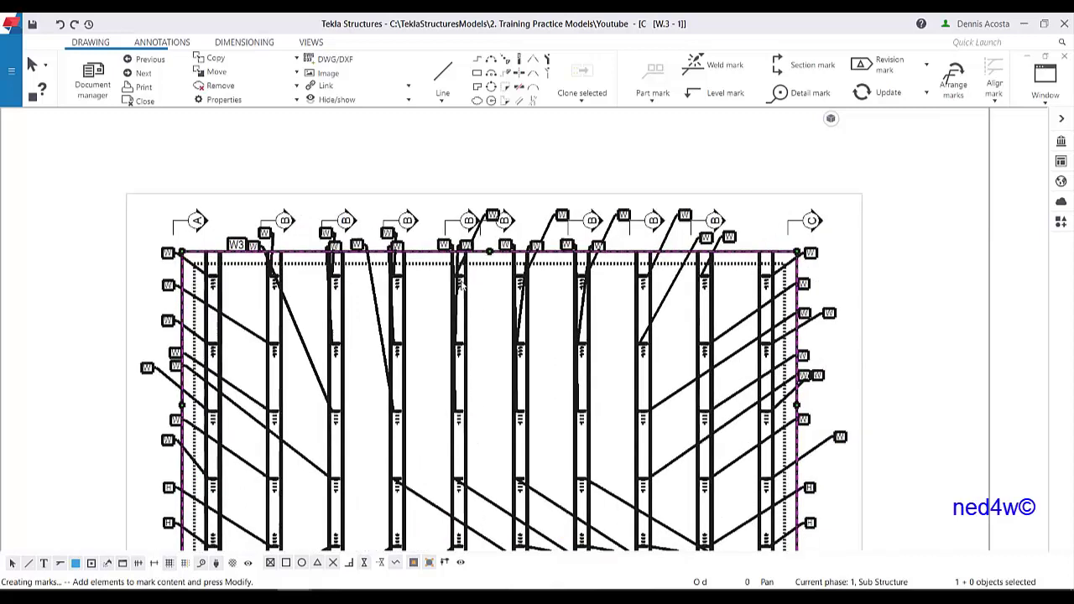
{"action": "scroll", "coordinate": [478, 268], "scroll_direction": "down", "scroll_amount": 1}
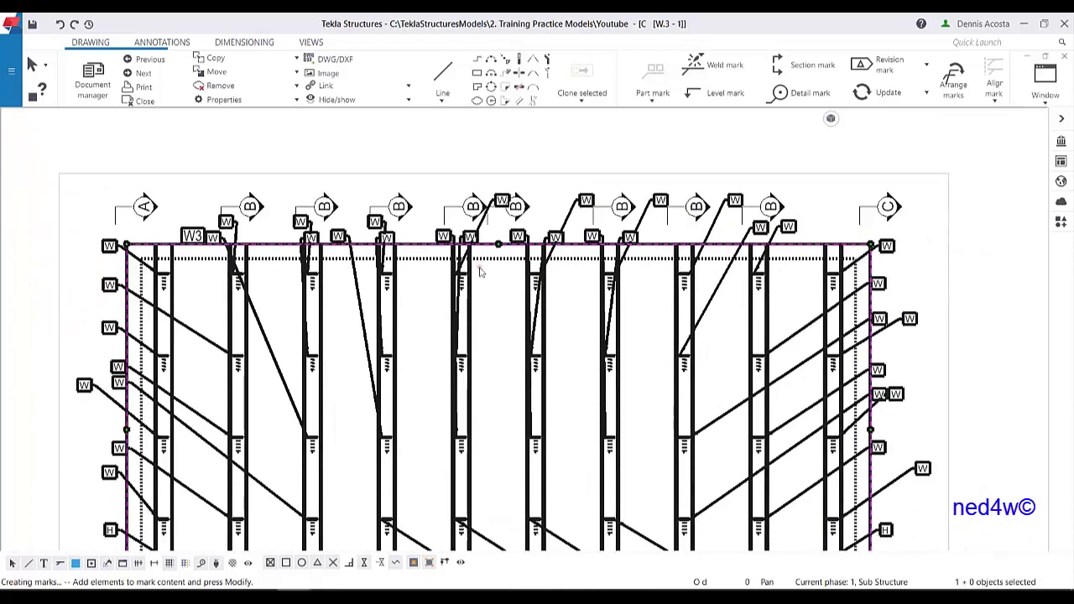
{"action": "scroll", "coordinate": [482, 271], "scroll_direction": "down", "scroll_amount": 1}
{"action": "left_click_drag", "start_coordinate": [482, 271], "coordinate": [441, 515]}
{"action": "middle_click_drag", "start_coordinate": [454, 548], "coordinate": [438, 489]}
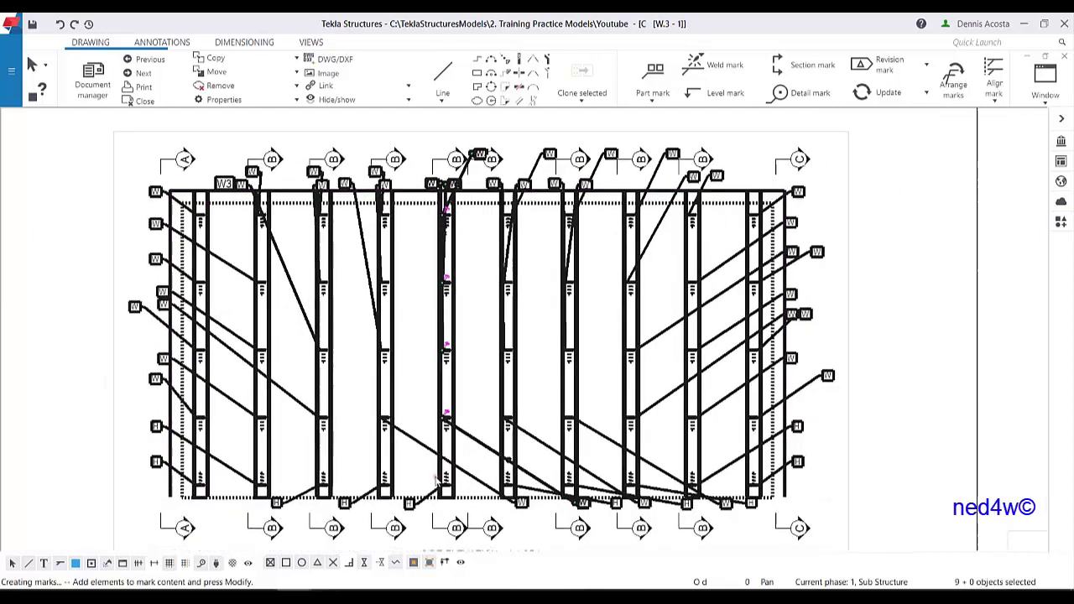
{"action": "left_click", "coordinate": [419, 502], "text": "shift"}
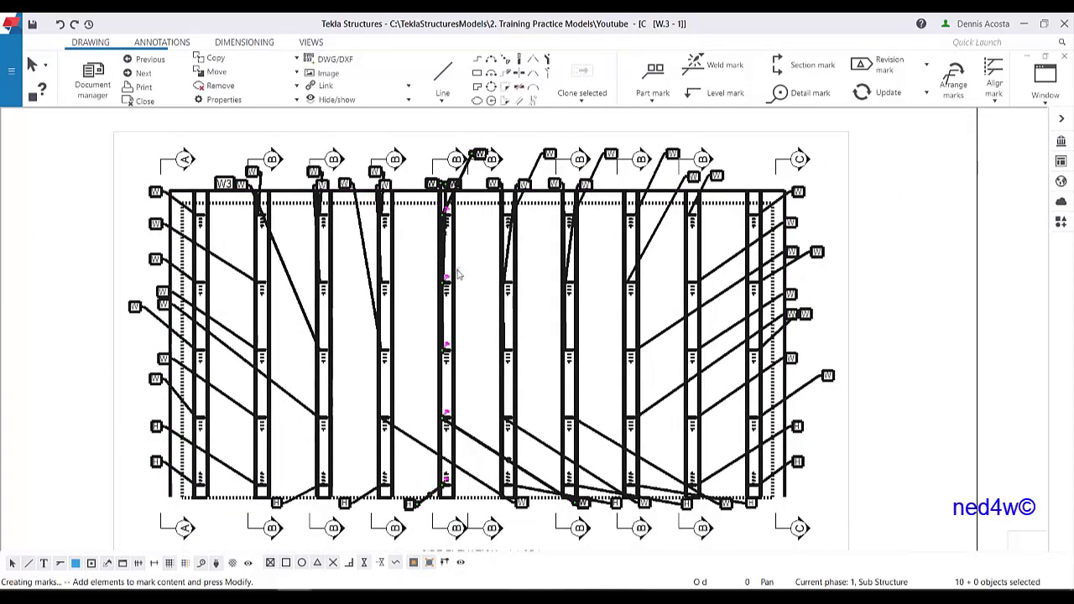
{"action": "scroll", "coordinate": [458, 273], "scroll_direction": "up", "scroll_amount": 2}
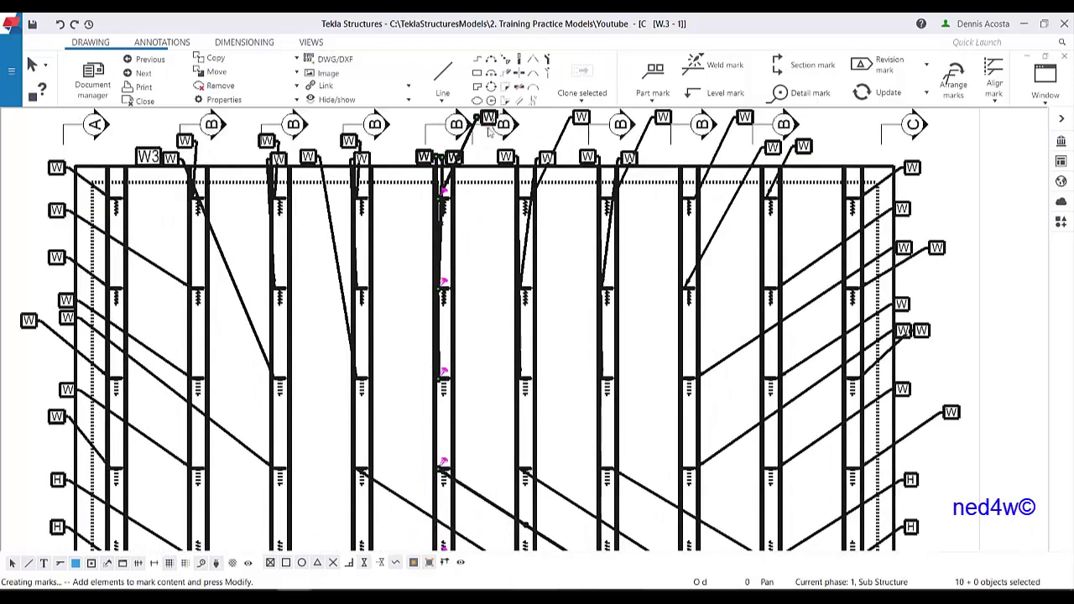
{"action": "left_click_drag", "start_coordinate": [489, 124], "coordinate": [414, 256]}
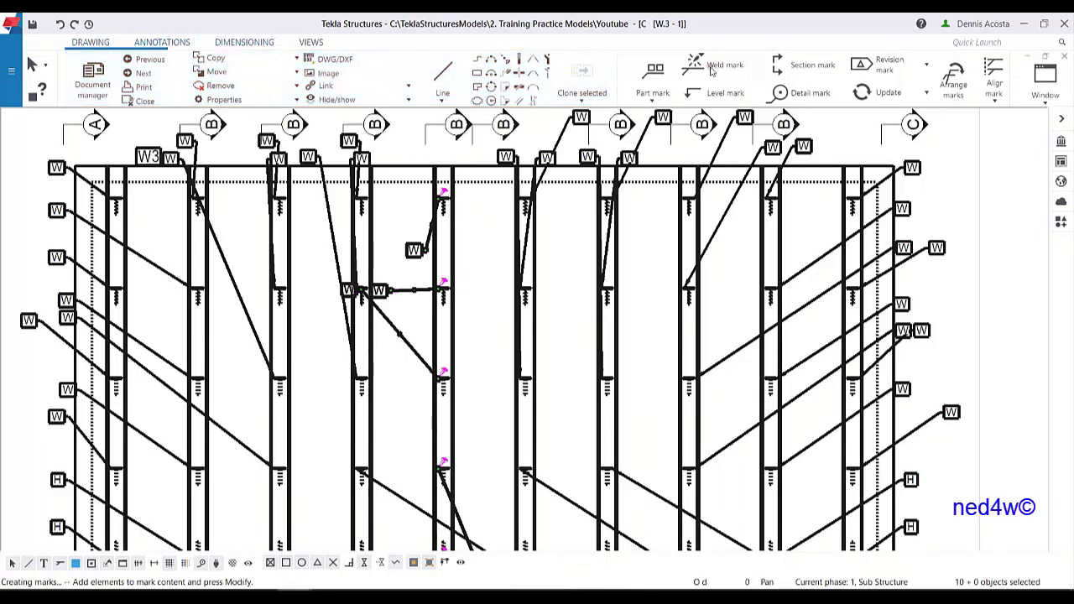
Align the selected right-hand marks, then the next column's marks, each to a picked point
{"action": "left_click", "coordinate": [994, 98]}
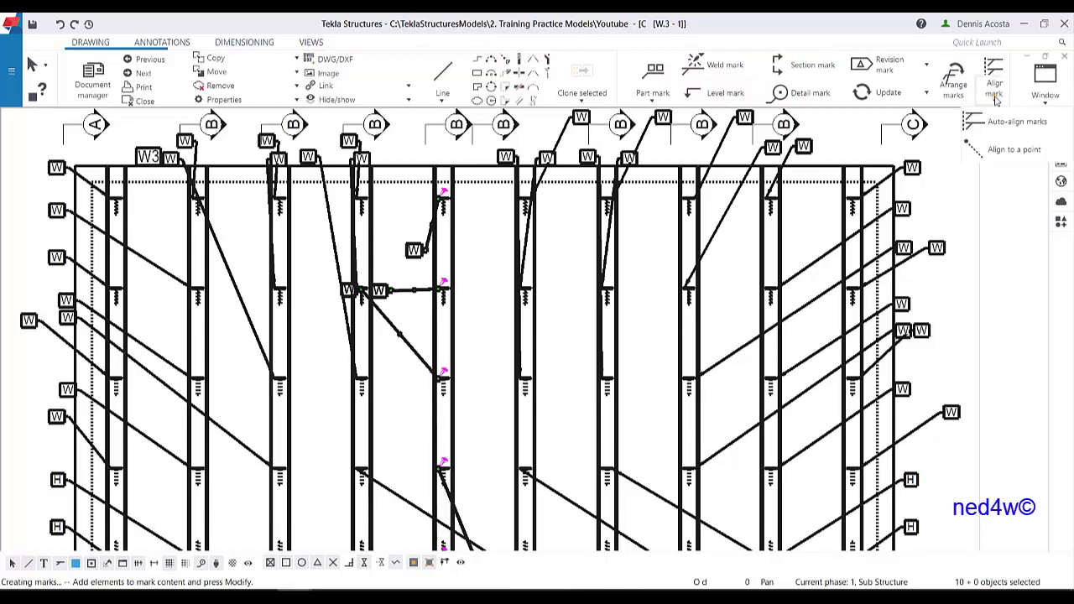
{"action": "left_click", "coordinate": [1013, 150]}
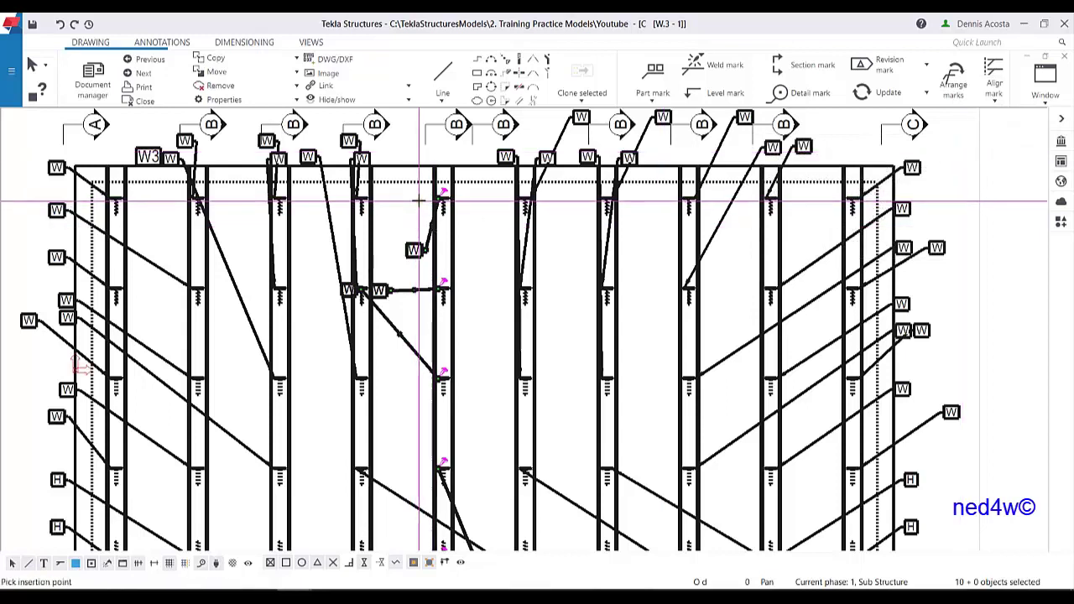
{"action": "left_click", "coordinate": [420, 201]}
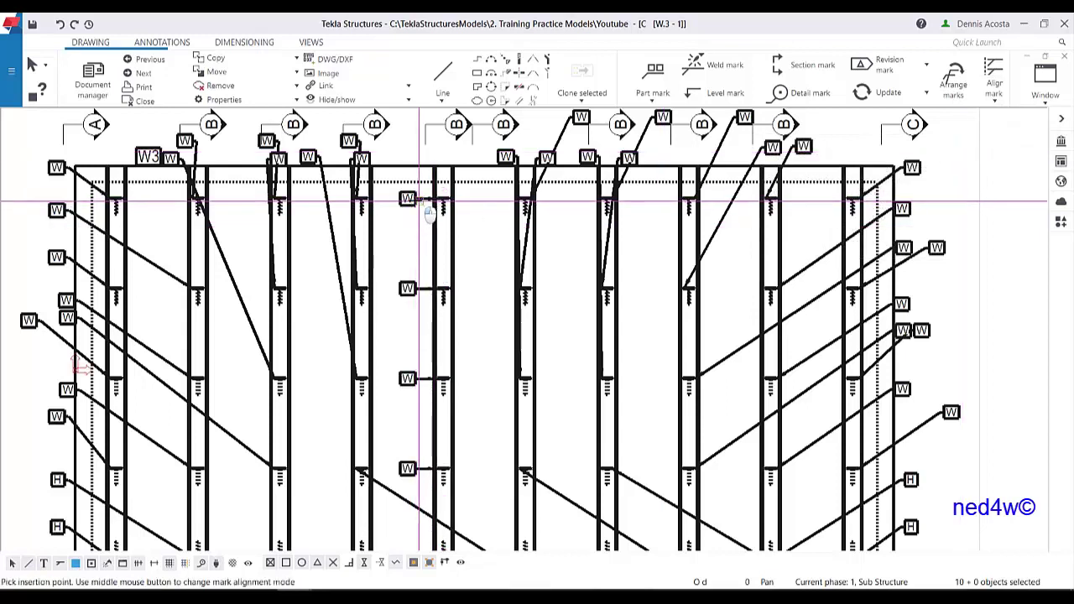
{"action": "left_click", "coordinate": [483, 328]}
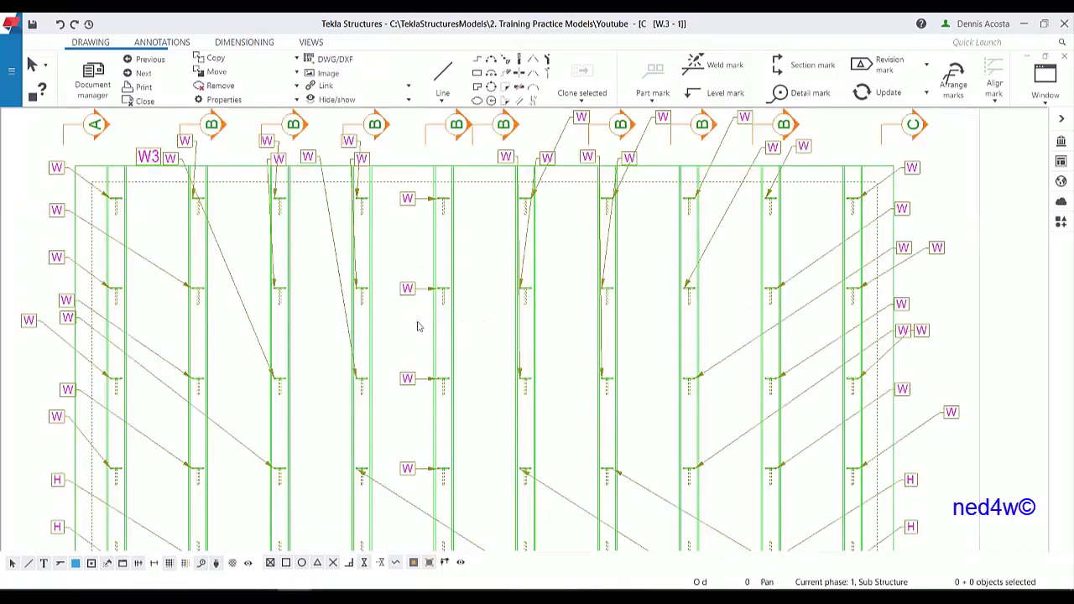
{"action": "scroll", "coordinate": [419, 327], "scroll_direction": "down", "scroll_amount": 2}
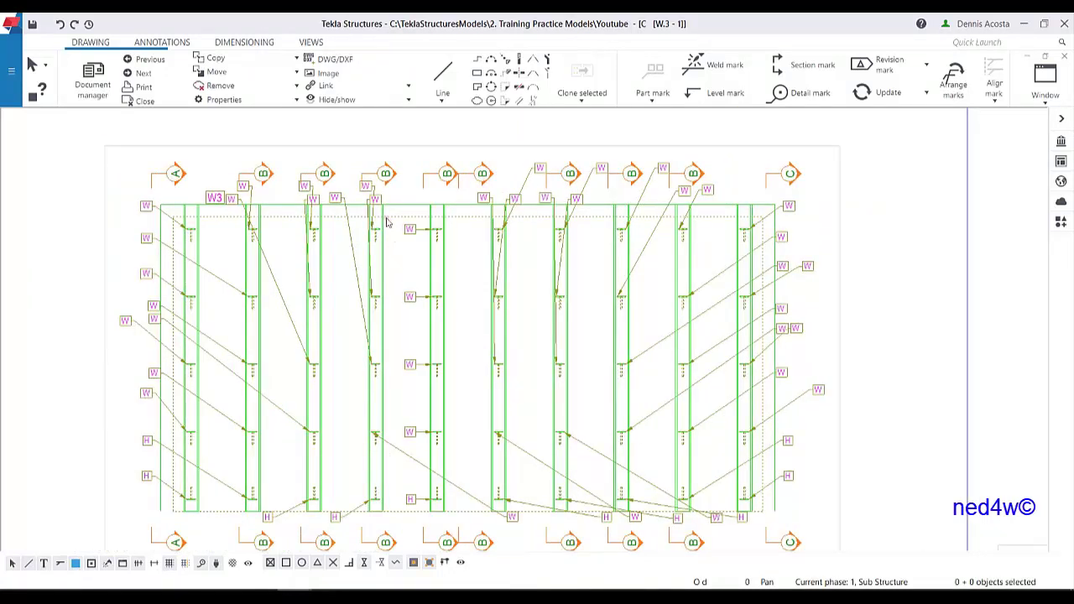
{"action": "left_click", "coordinate": [354, 506]}
{"action": "left_click", "coordinate": [992, 102]}
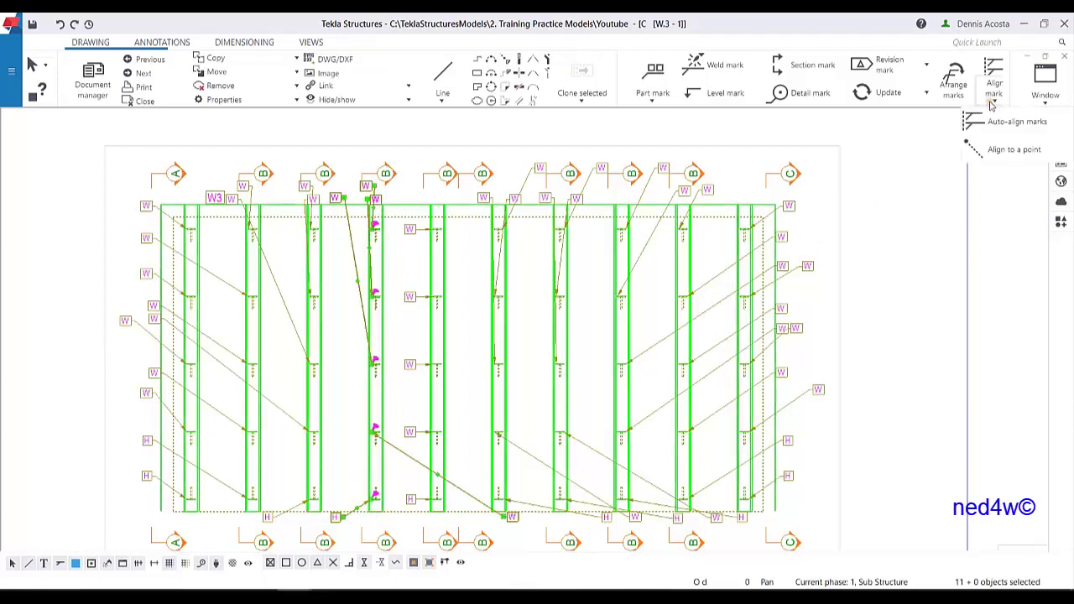
{"action": "left_click", "coordinate": [993, 151]}
{"action": "left_click", "coordinate": [359, 227]}
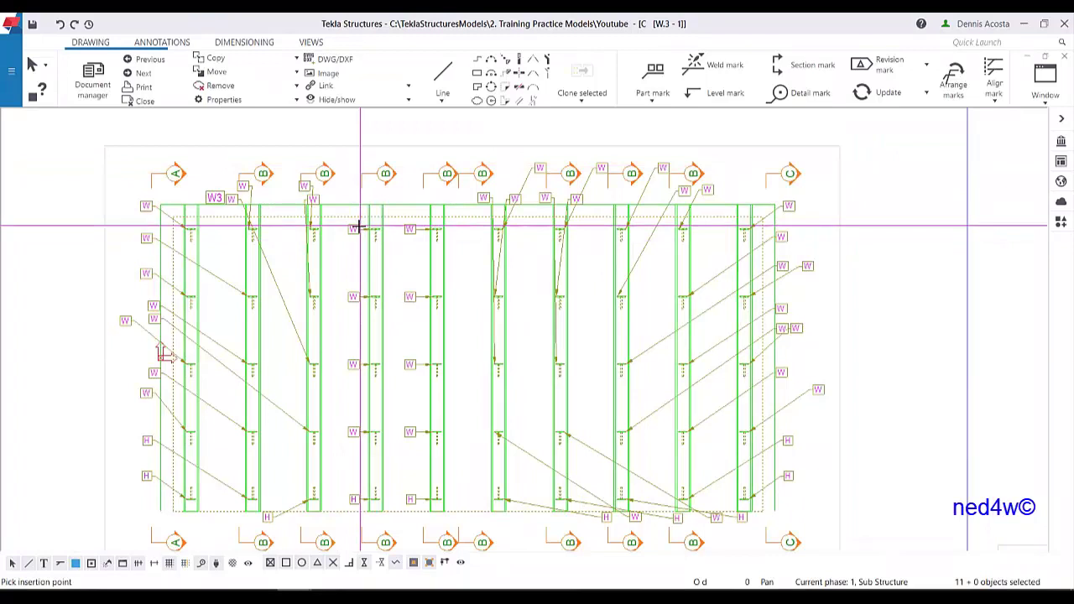
{"action": "scroll", "coordinate": [358, 226], "scroll_direction": "up", "scroll_amount": 2}
{"action": "left_click", "coordinate": [355, 227]}
{"action": "scroll", "coordinate": [355, 227], "scroll_direction": "down", "scroll_amount": 1}
Align the W and H marks of the next two columns to the left vertically
{"action": "left_click_drag", "start_coordinate": [327, 231], "coordinate": [290, 541]}
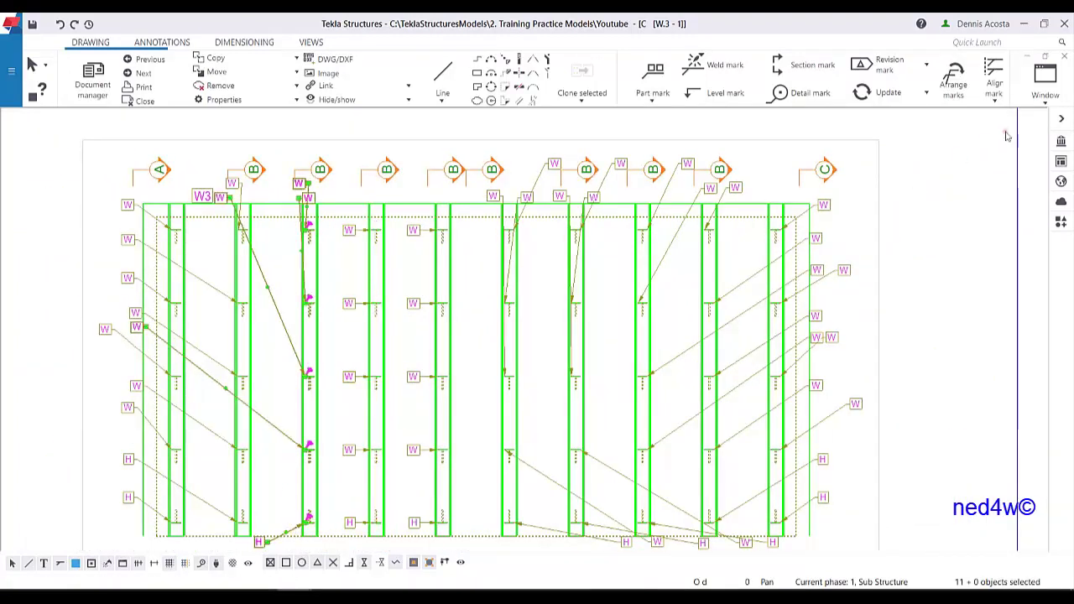
{"action": "left_click", "coordinate": [998, 101]}
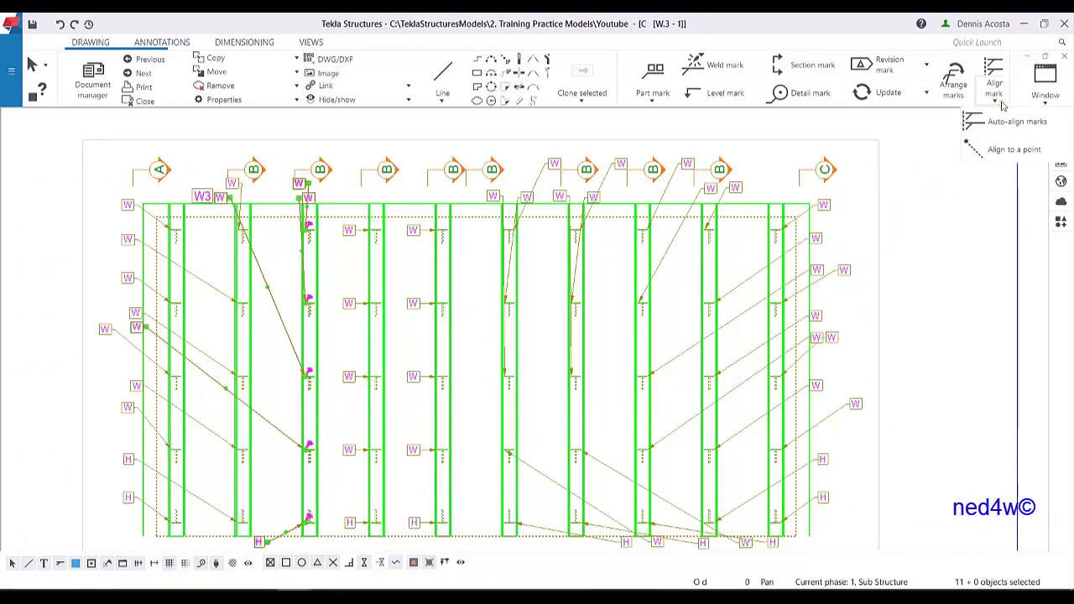
{"action": "left_click", "coordinate": [998, 149]}
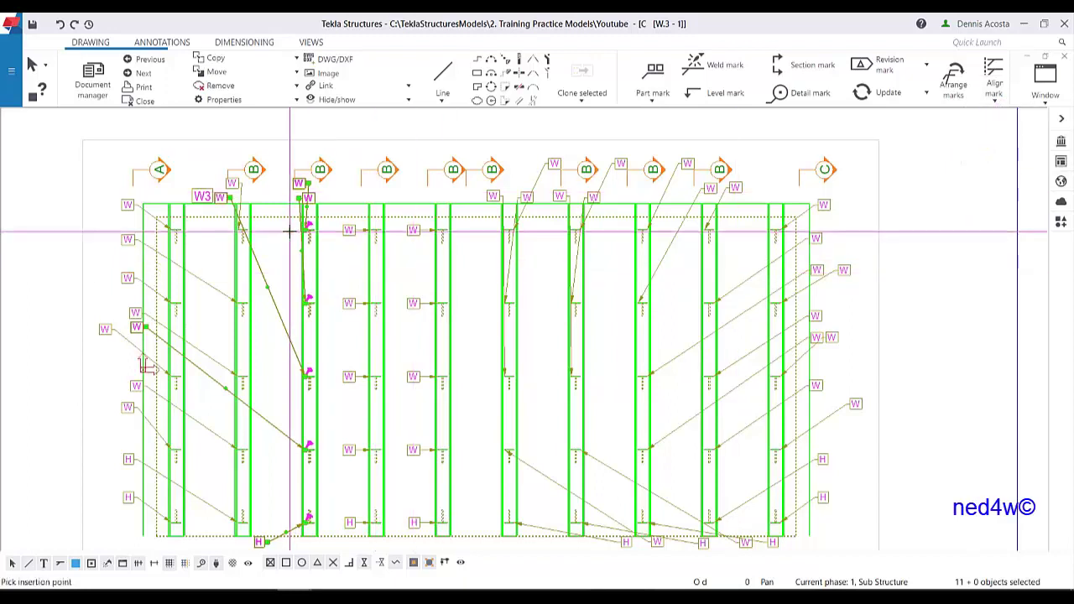
{"action": "left_click", "coordinate": [284, 231]}
{"action": "left_click_drag", "start_coordinate": [256, 225], "coordinate": [212, 547]}
{"action": "left_click", "coordinate": [994, 96]}
{"action": "left_click", "coordinate": [998, 149]}
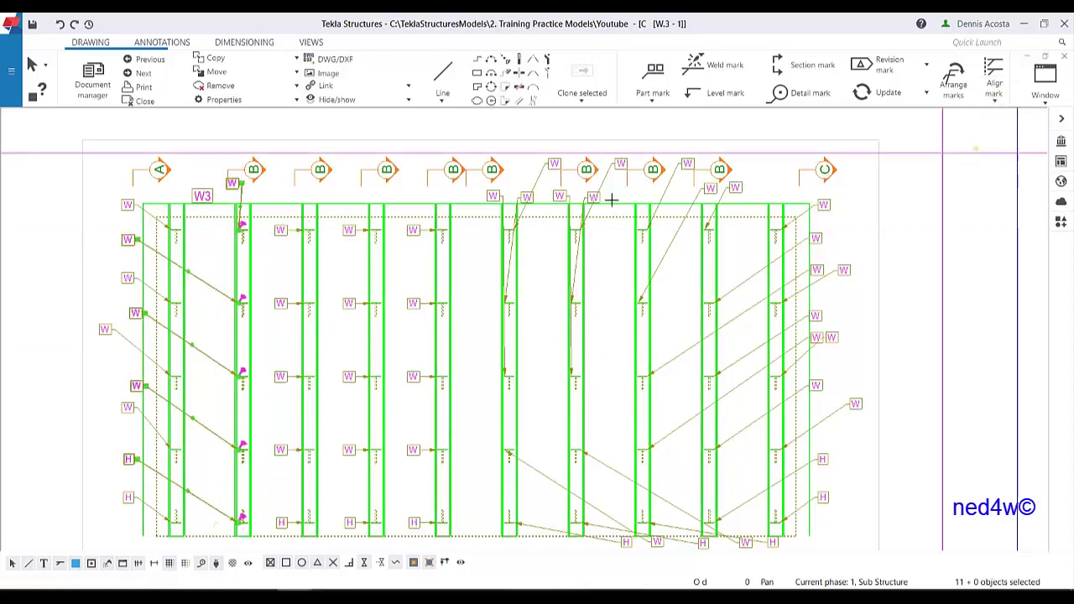
{"action": "left_click", "coordinate": [210, 231]}
Line up the leftmost column's W and H marks in one vertical column
{"action": "left_click_drag", "start_coordinate": [177, 265], "coordinate": [159, 524]}
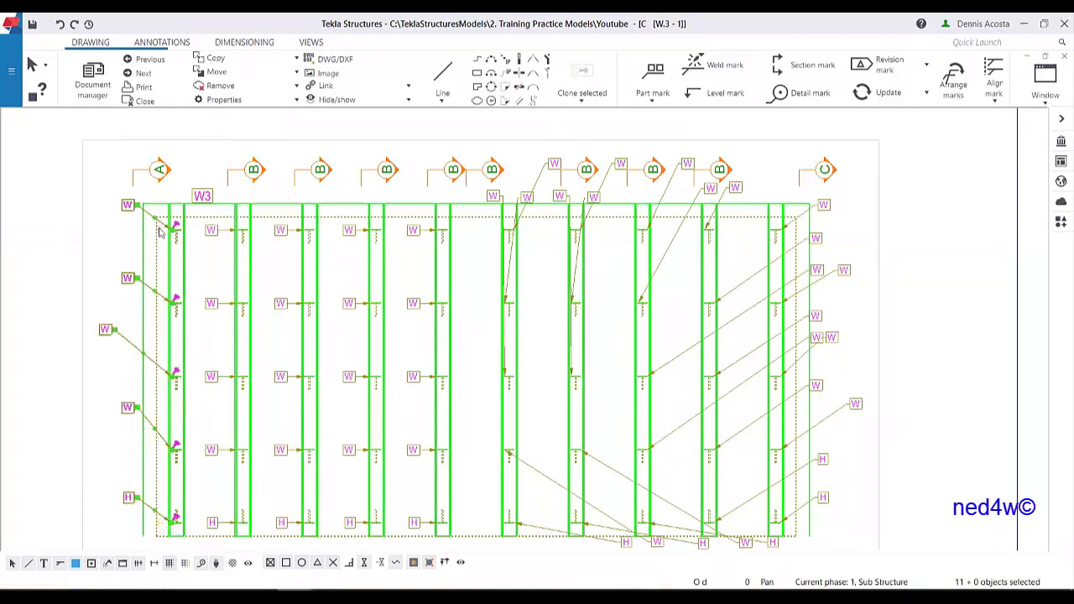
{"action": "left_click", "coordinate": [997, 99]}
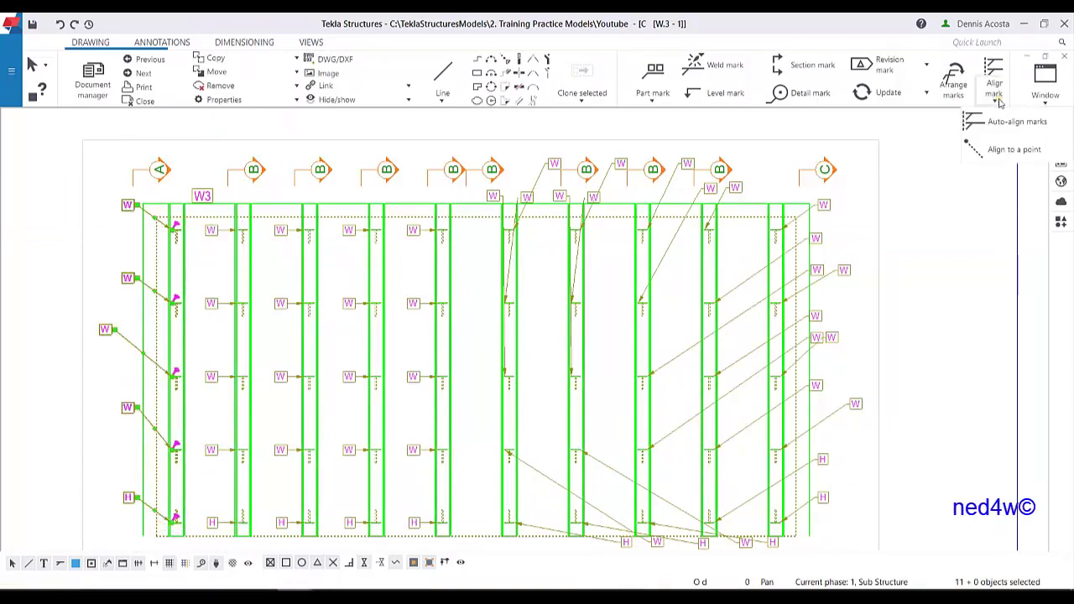
{"action": "left_click", "coordinate": [1003, 150]}
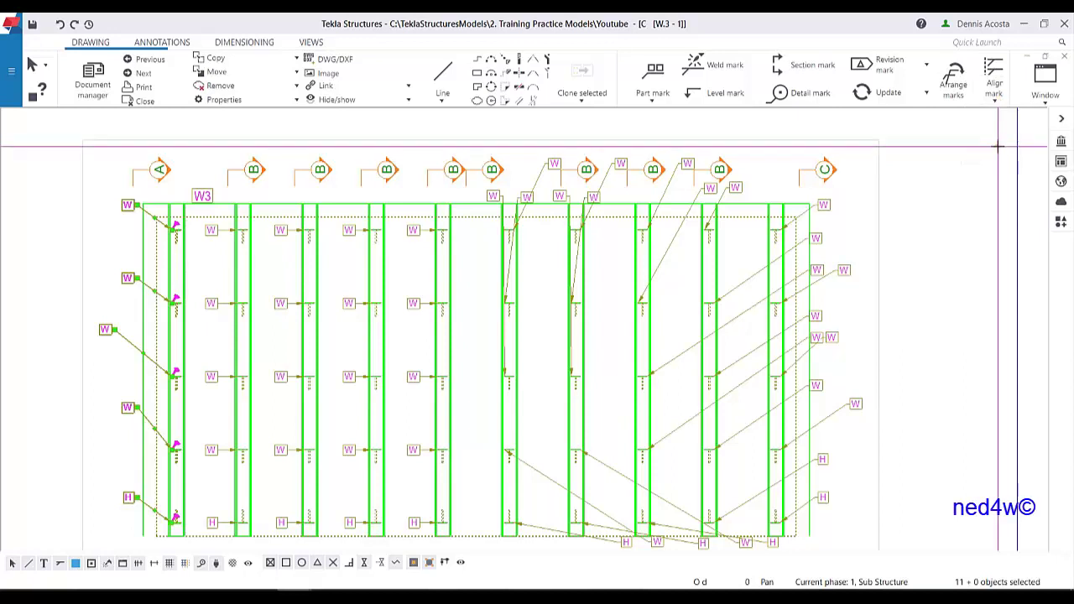
{"action": "left_click", "coordinate": [136, 230]}
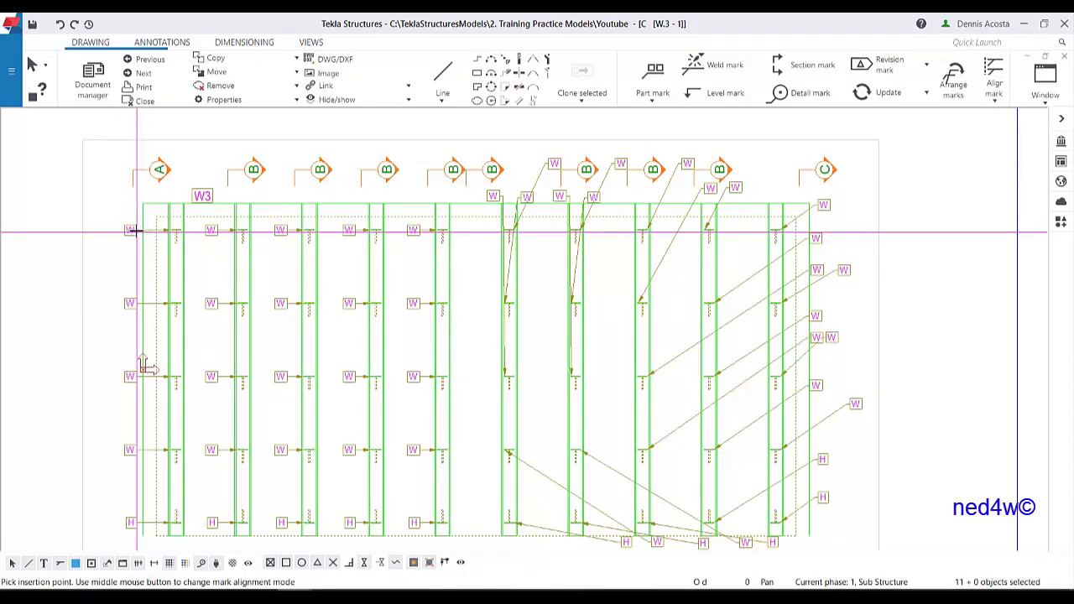
{"action": "scroll", "coordinate": [130, 239], "scroll_direction": "up", "scroll_amount": 3}
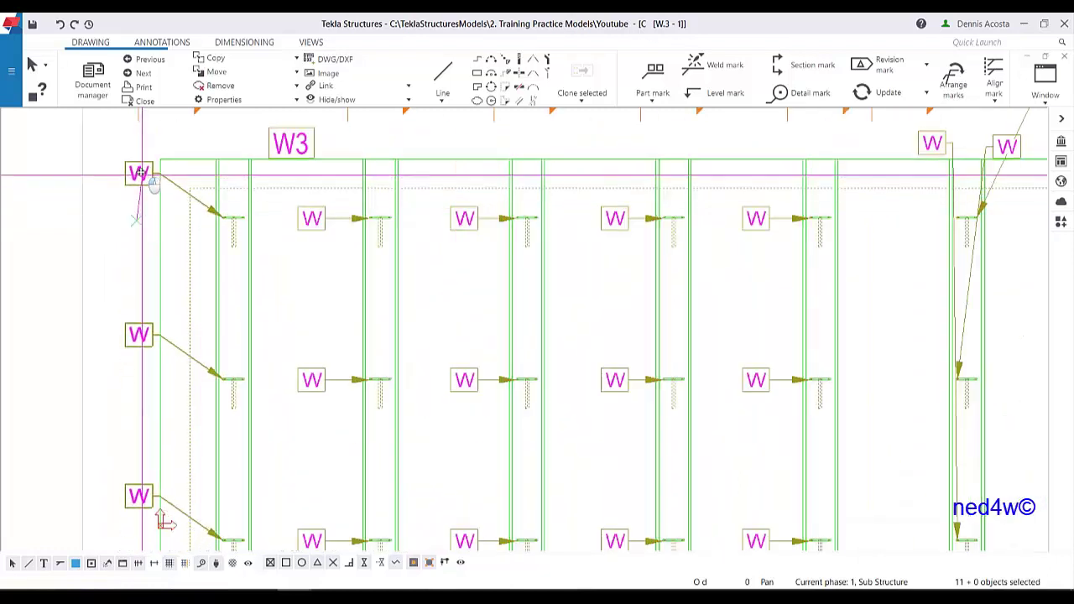
{"action": "scroll", "coordinate": [177, 297], "scroll_direction": "down", "scroll_amount": 2}
{"action": "scroll", "coordinate": [177, 297], "scroll_direction": "down", "scroll_amount": 3}
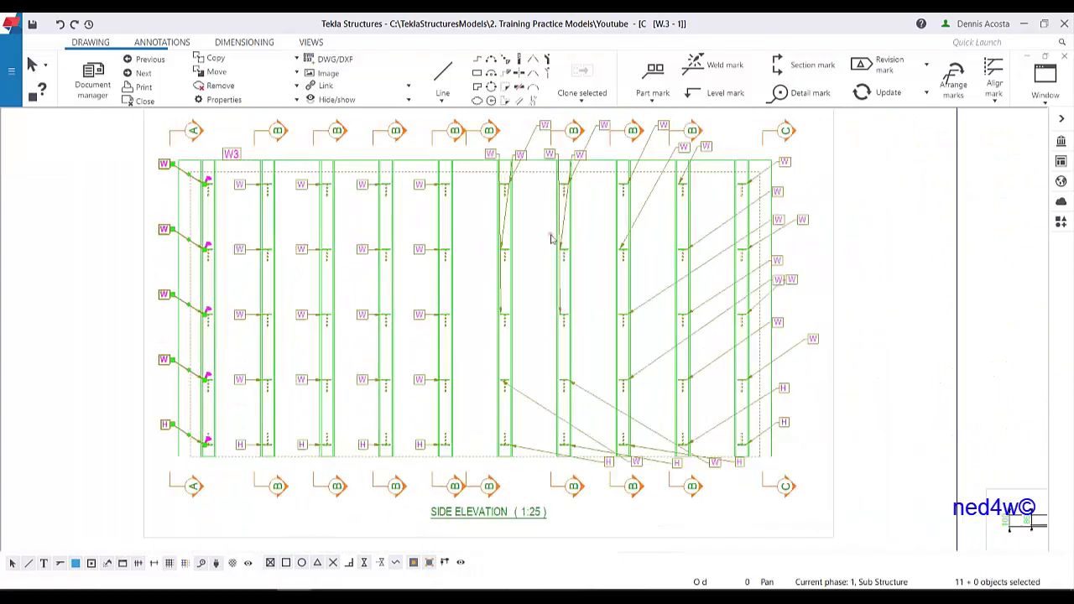
Align the marks of the next three columns to the right just beside each column
{"action": "left_click_drag", "start_coordinate": [526, 181], "coordinate": [484, 458]}
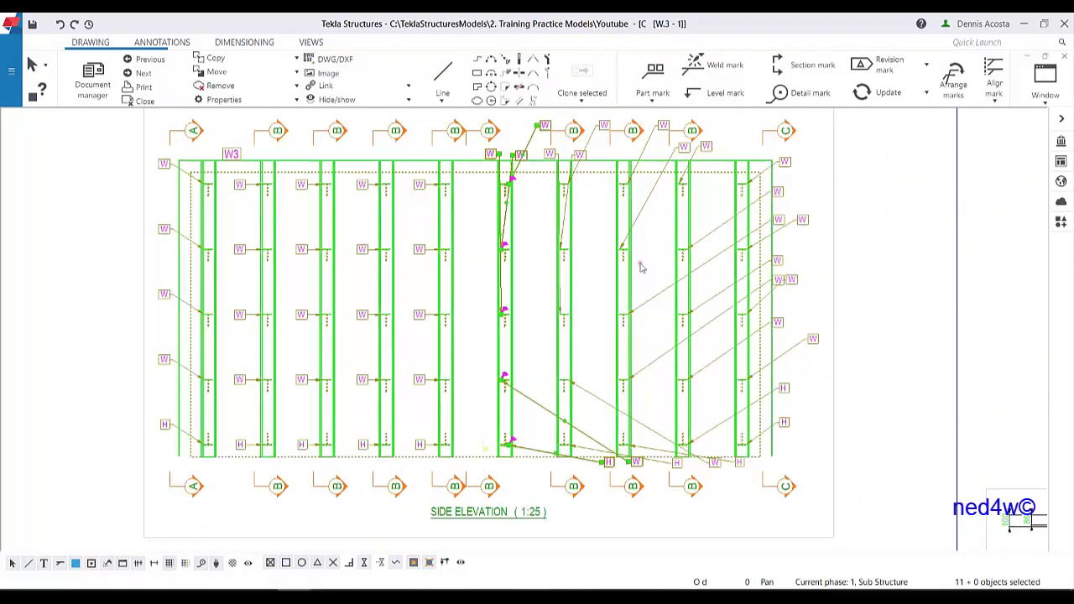
{"action": "left_click", "coordinate": [994, 98]}
{"action": "left_click", "coordinate": [994, 148]}
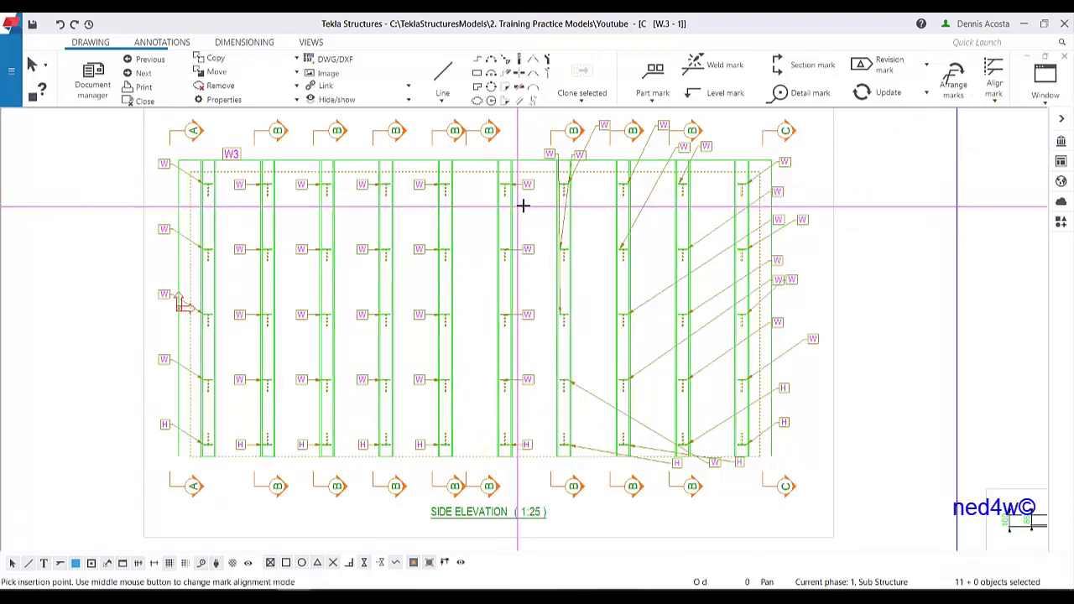
{"action": "left_click", "coordinate": [522, 203]}
{"action": "left_click_drag", "start_coordinate": [579, 181], "coordinate": [551, 463]}
{"action": "left_click", "coordinate": [994, 99]}
{"action": "left_click", "coordinate": [994, 147]}
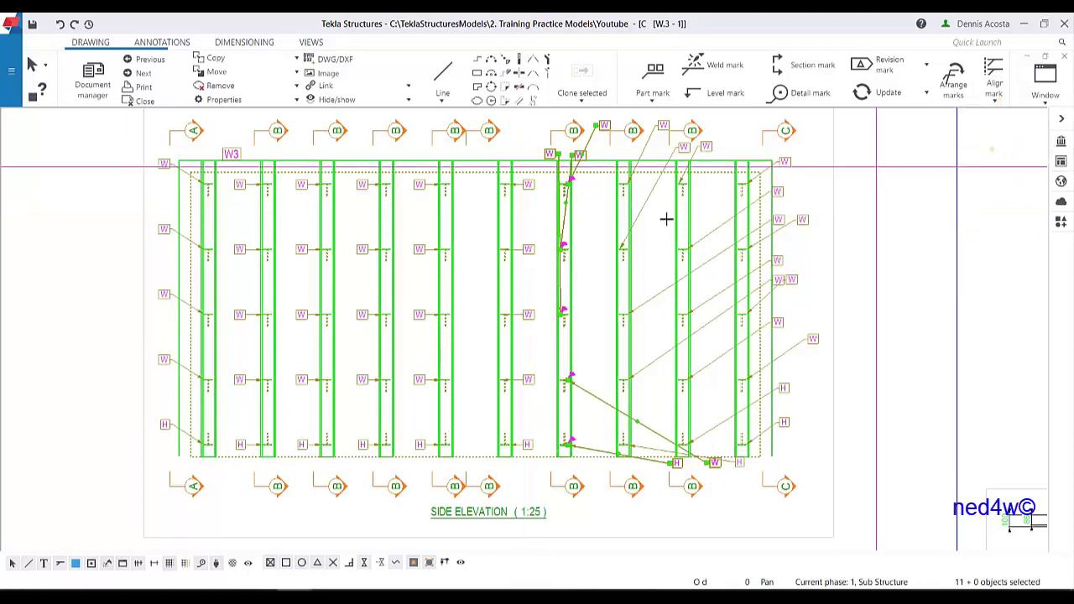
{"action": "left_click", "coordinate": [584, 206]}
{"action": "left_click_drag", "start_coordinate": [647, 177], "coordinate": [609, 472]}
{"action": "left_click", "coordinate": [994, 99]}
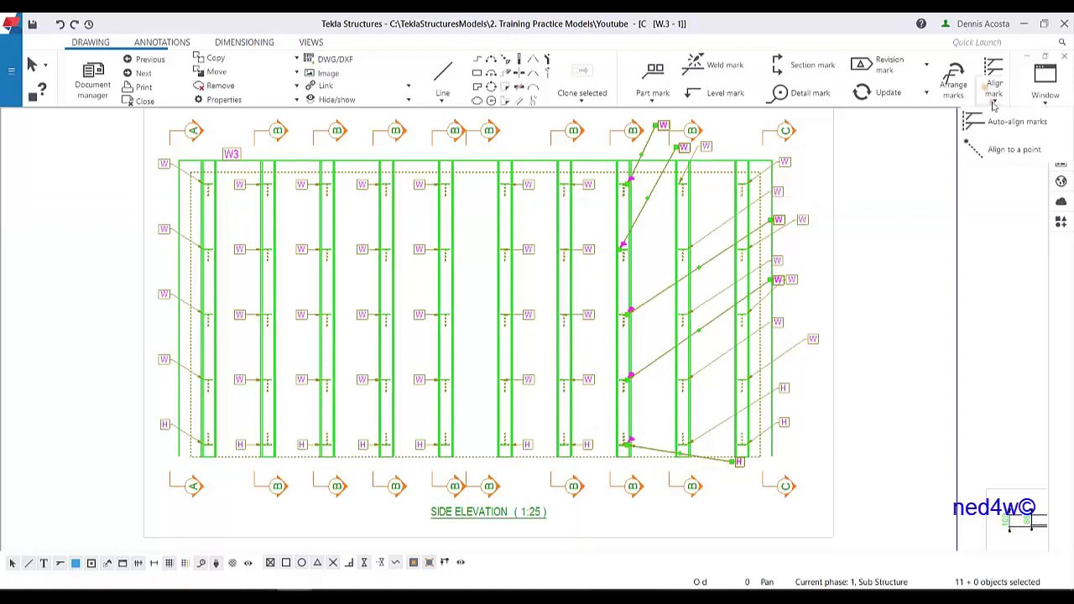
{"action": "left_click", "coordinate": [998, 147]}
{"action": "left_click", "coordinate": [642, 191]}
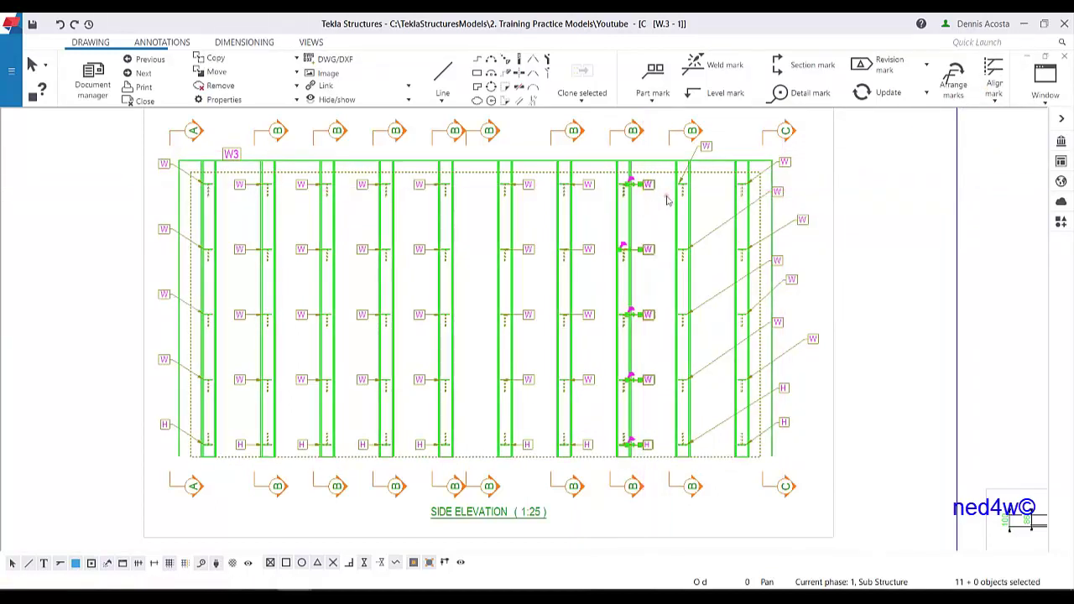
Align the second-from-right and rightmost columns' marks, then pan to check the elevation
{"action": "left_click_drag", "start_coordinate": [696, 178], "coordinate": [671, 459]}
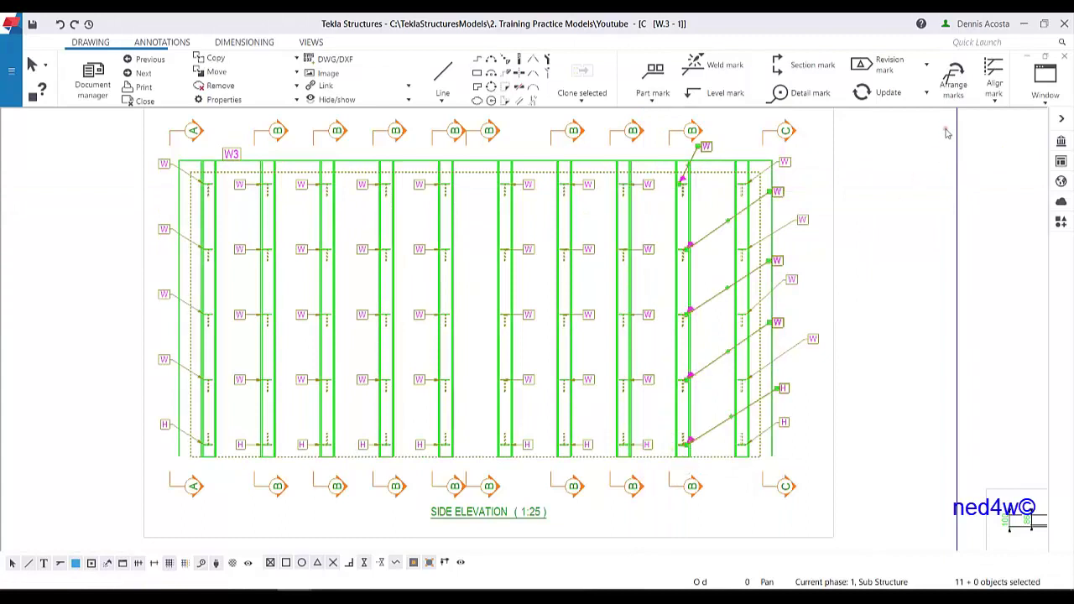
{"action": "left_click", "coordinate": [994, 99]}
{"action": "left_click", "coordinate": [1002, 148]}
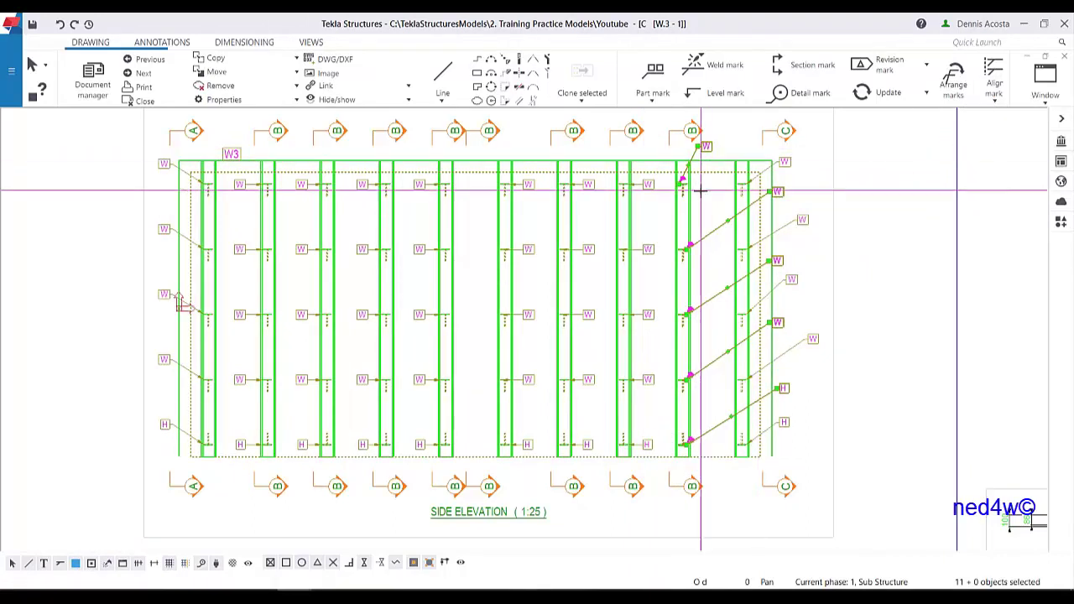
{"action": "left_click", "coordinate": [701, 191]}
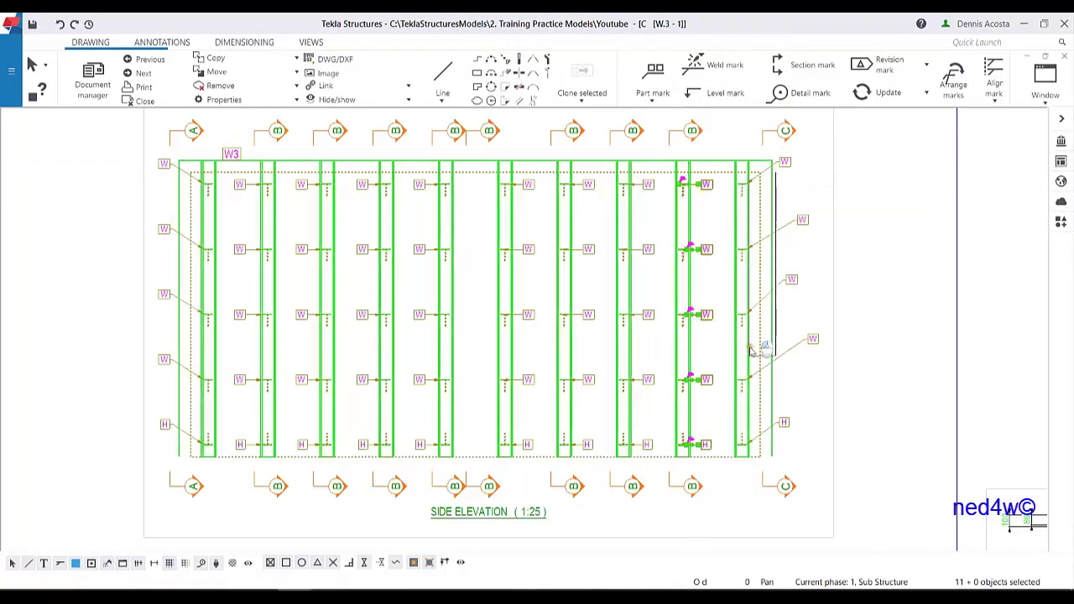
{"action": "left_click", "coordinate": [754, 388]}
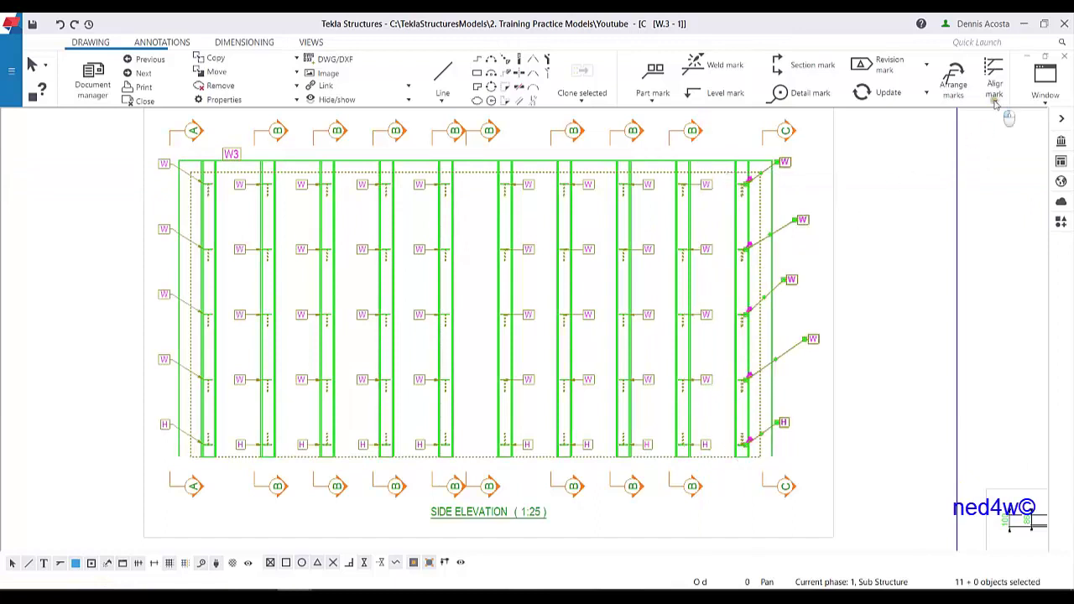
{"action": "left_click", "coordinate": [995, 99]}
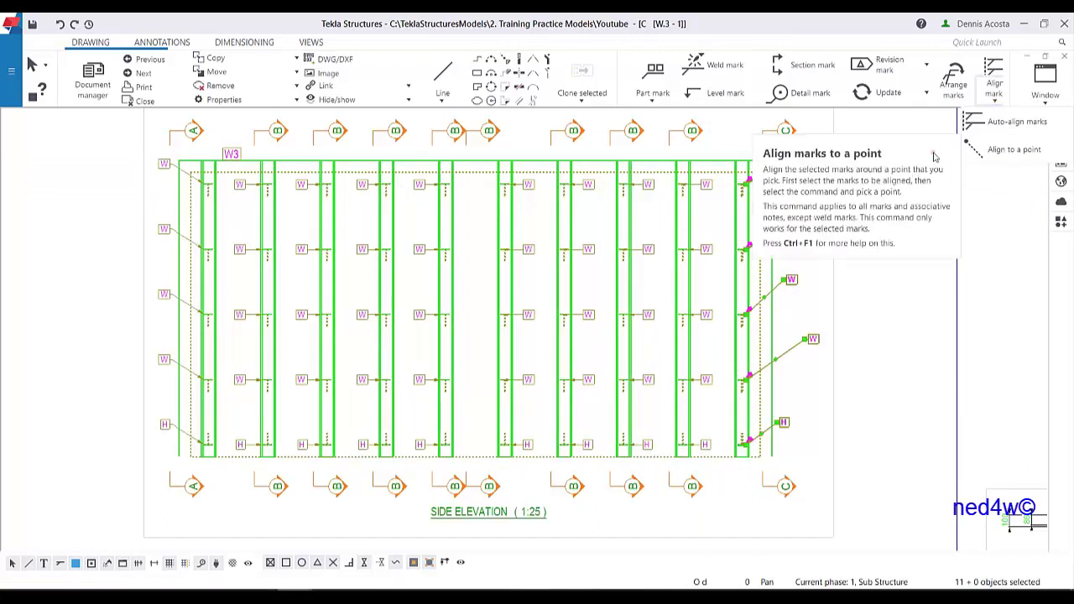
{"action": "left_click", "coordinate": [1013, 150]}
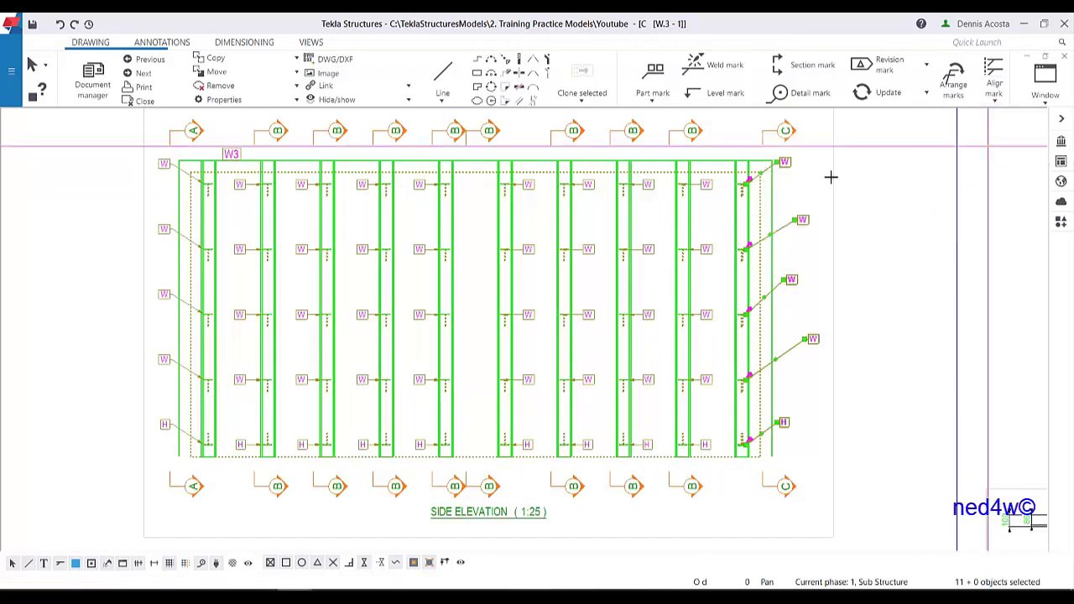
{"action": "left_click", "coordinate": [780, 191]}
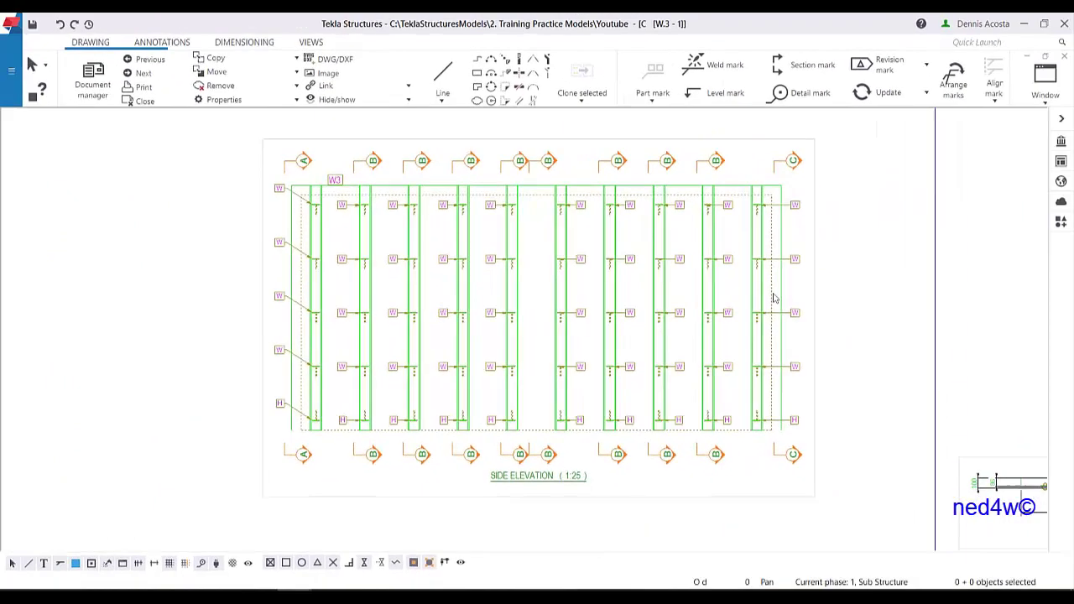
{"action": "middle_click_drag", "start_coordinate": [774, 298], "coordinate": [535, 311]}
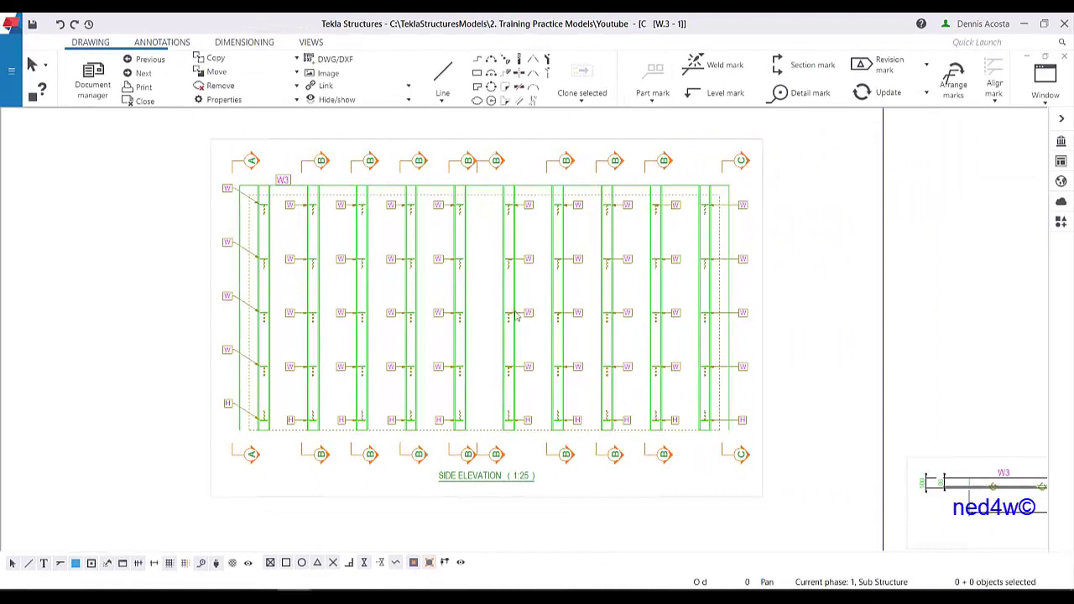
{"action": "scroll", "coordinate": [450, 315], "scroll_direction": "up", "scroll_amount": 6}
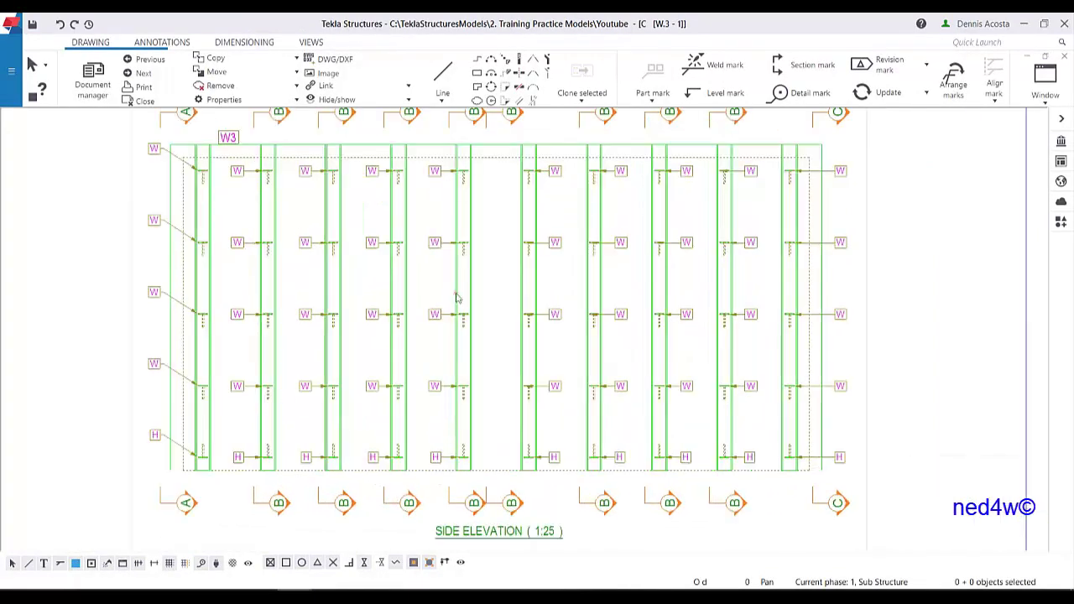
{"action": "scroll", "coordinate": [438, 343], "scroll_direction": "down", "scroll_amount": 6}
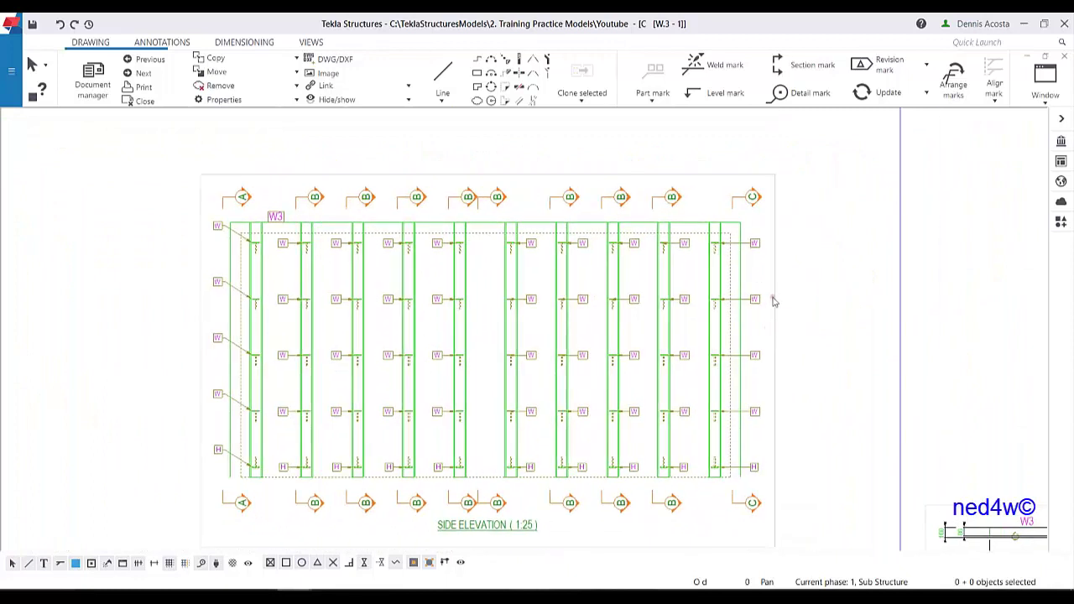
Load Mould view settings, set mark content to Sub-assembly main part, and pick another leader line style
{"action": "left_click", "coordinate": [775, 296]}
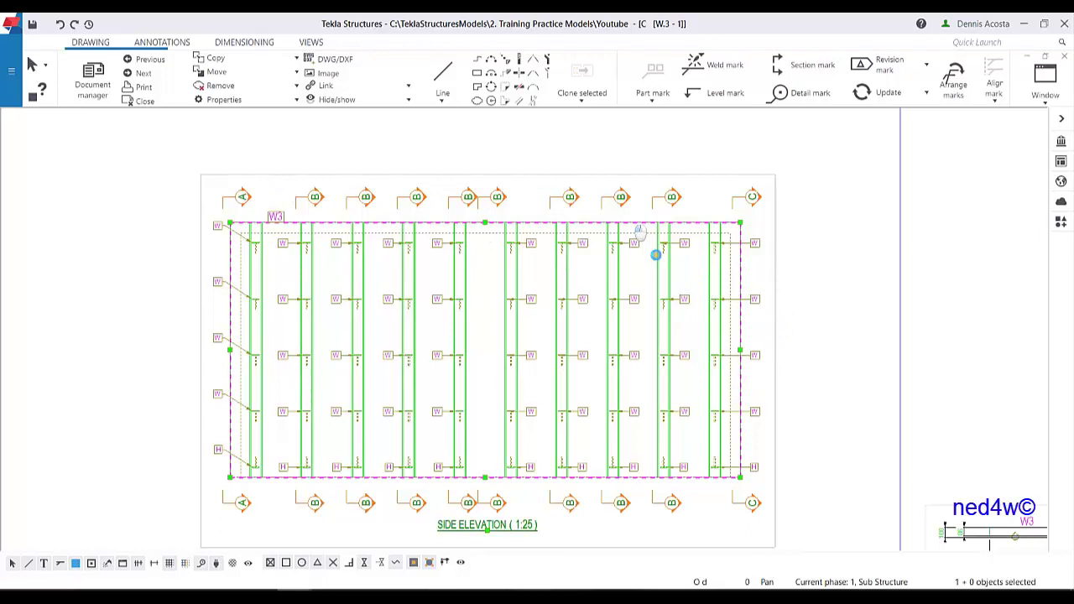
{"action": "double_click", "coordinate": [592, 334]}
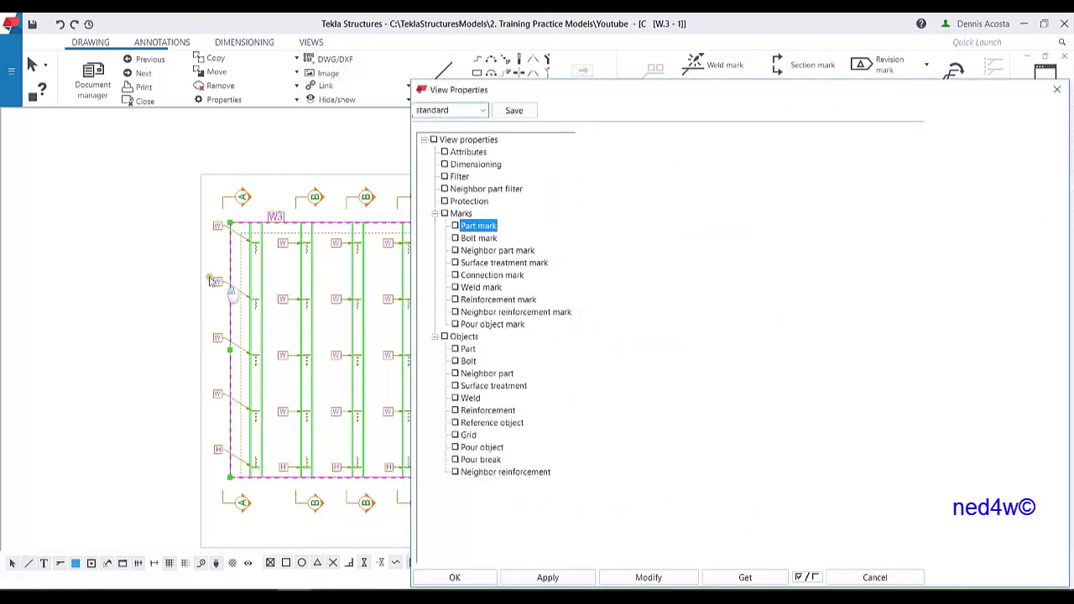
{"action": "mouse_move", "coordinate": [301, 293]}
{"action": "middle_mouse_down"}
{"action": "mouse_move", "coordinate": [219, 286]}
{"action": "mouse_move", "coordinate": [250, 291]}
{"action": "middle_mouse_up"}
{"action": "left_click", "coordinate": [826, 217]}
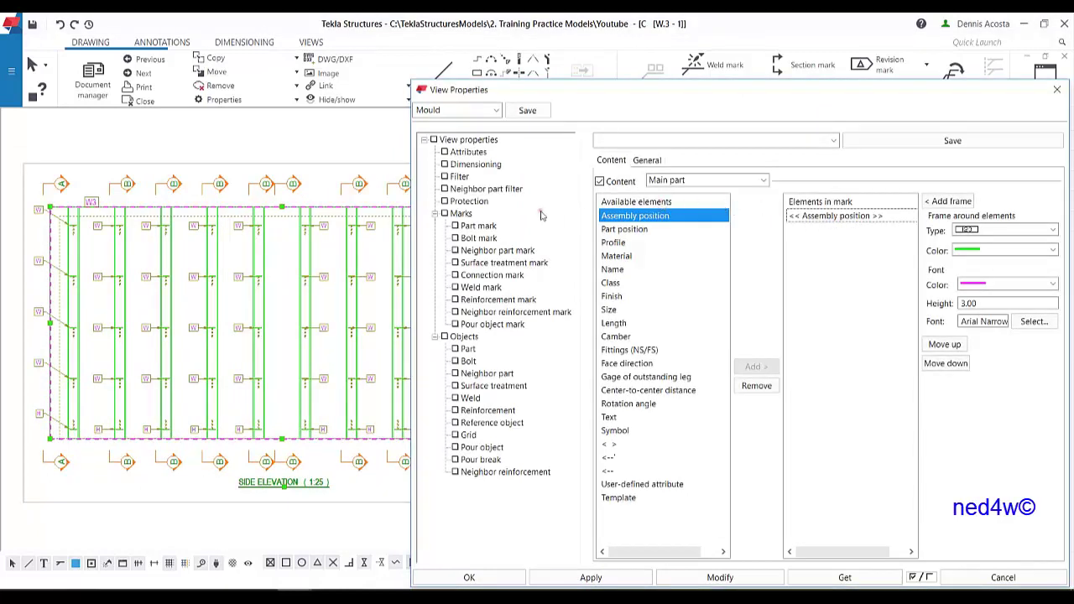
{"action": "left_click", "coordinate": [758, 180]}
{"action": "left_click", "coordinate": [705, 218]}
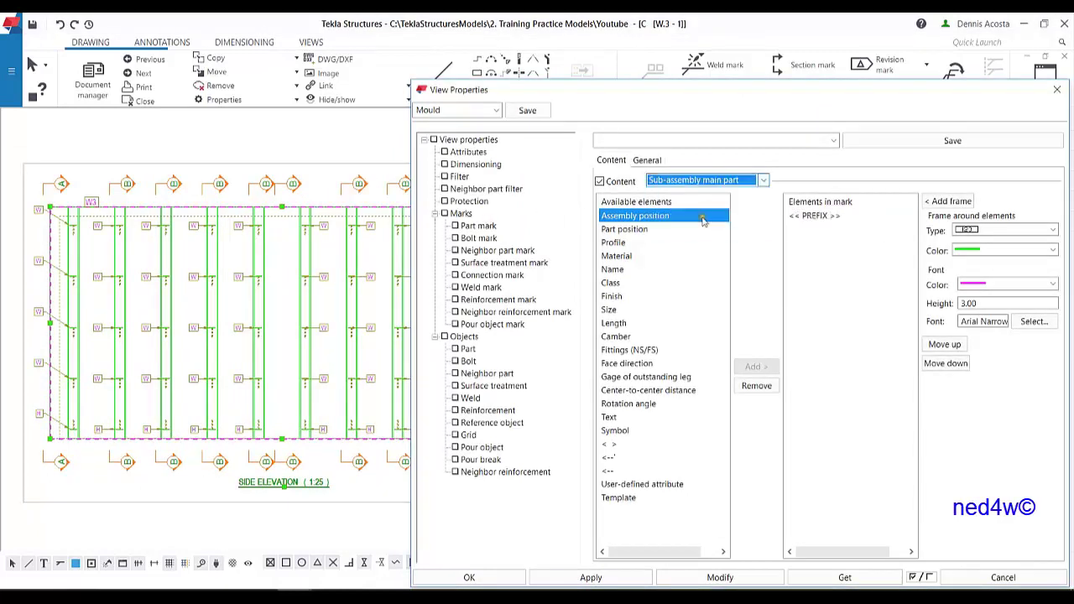
{"action": "left_click", "coordinate": [650, 163]}
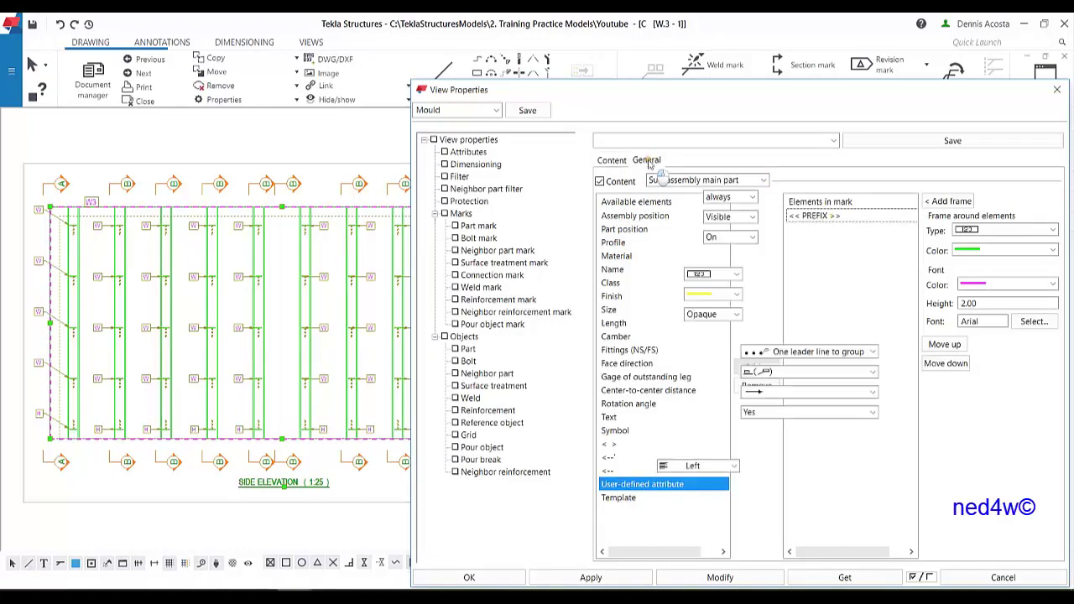
{"action": "left_click", "coordinate": [767, 372]}
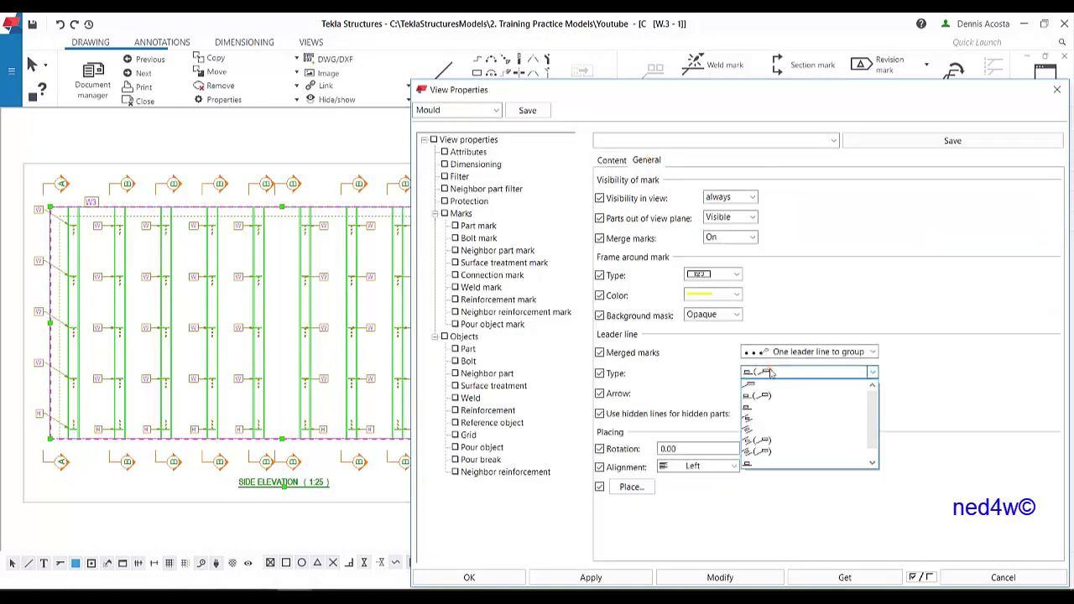
{"action": "left_click", "coordinate": [748, 417]}
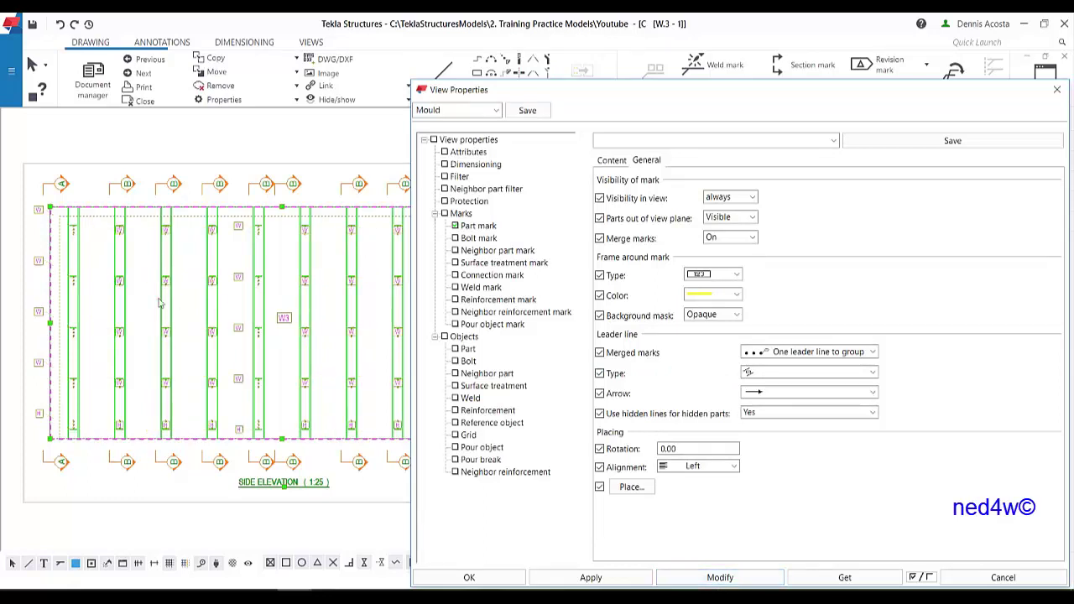
{"action": "left_click", "coordinate": [285, 319]}
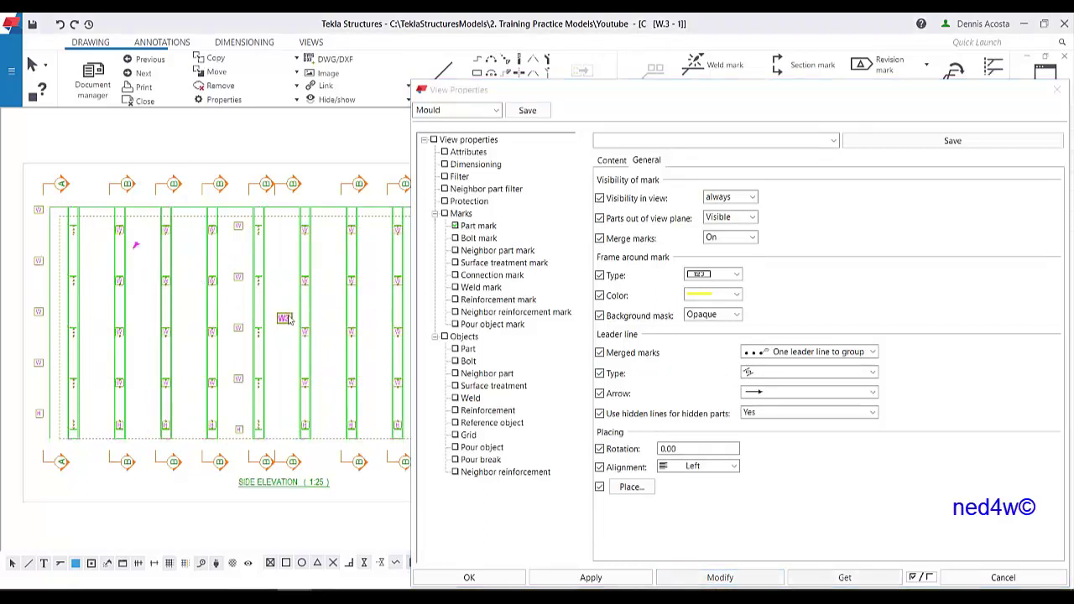
Try nudging one column's five marks slightly right, then undo the move
{"action": "left_click", "coordinate": [1057, 89]}
{"action": "middle_click_drag", "start_coordinate": [144, 278], "coordinate": [308, 268]}
{"action": "scroll", "coordinate": [406, 272], "scroll_direction": "up", "scroll_amount": 5}
{"action": "left_click_drag", "start_coordinate": [417, 200], "coordinate": [386, 525]}
{"action": "scroll", "coordinate": [400, 433], "scroll_direction": "up", "scroll_amount": 2}
{"action": "left_click_drag", "start_coordinate": [400, 434], "coordinate": [410, 429]}
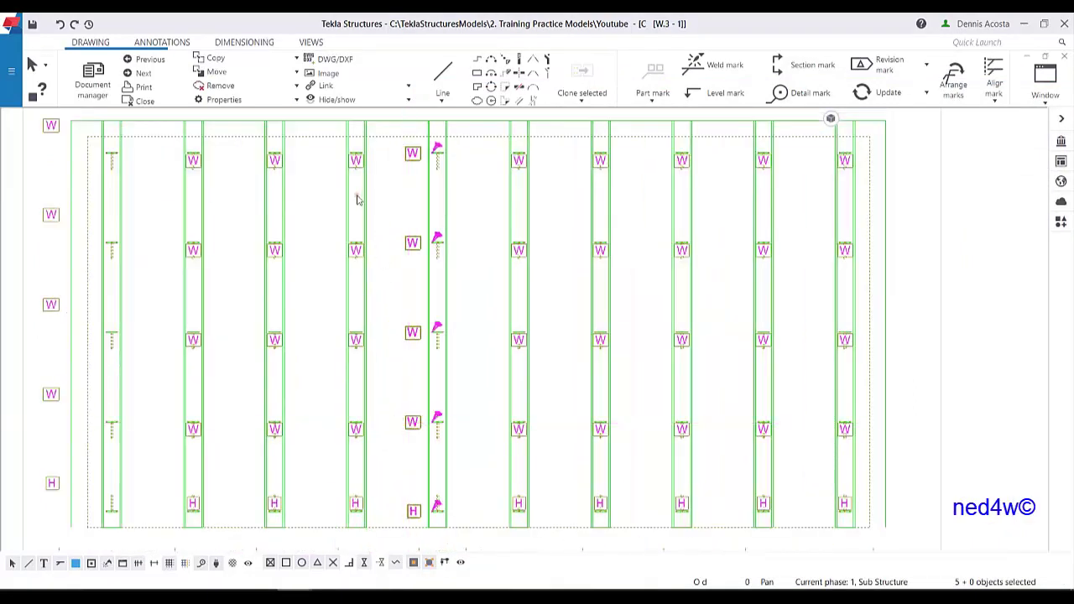
{"action": "scroll", "coordinate": [356, 198], "scroll_direction": "down", "scroll_amount": 3}
{"action": "mouse_move", "coordinate": [366, 132]}
{"action": "left_mouse_down"}
{"action": "mouse_move", "coordinate": [333, 352]}
{"action": "mouse_move", "coordinate": [352, 430]}
{"action": "mouse_move", "coordinate": [339, 426]}
{"action": "left_mouse_up"}
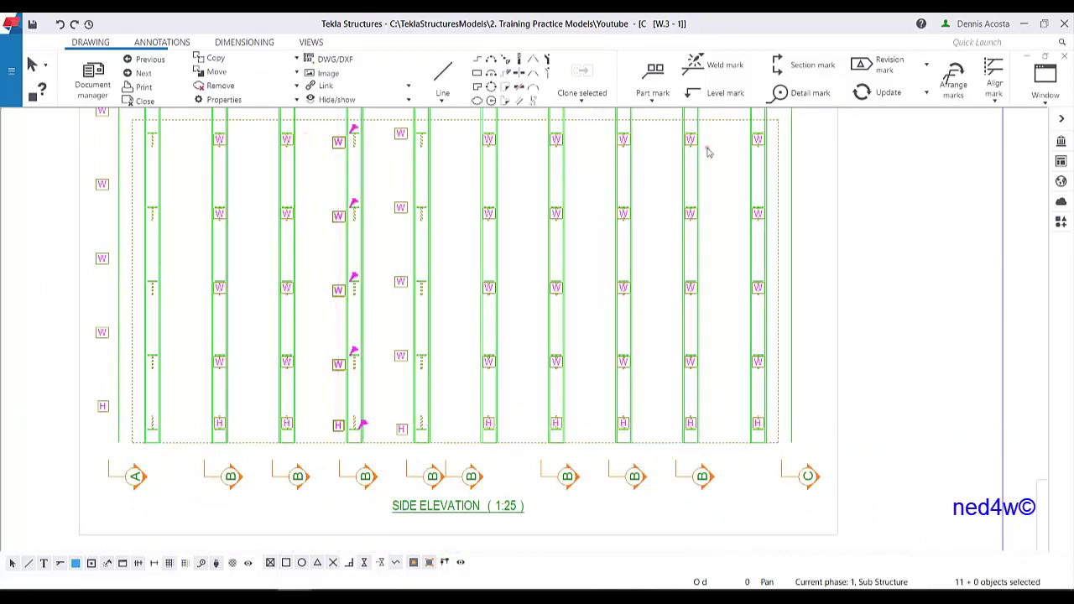
{"action": "key", "text": "ctrl+z"}
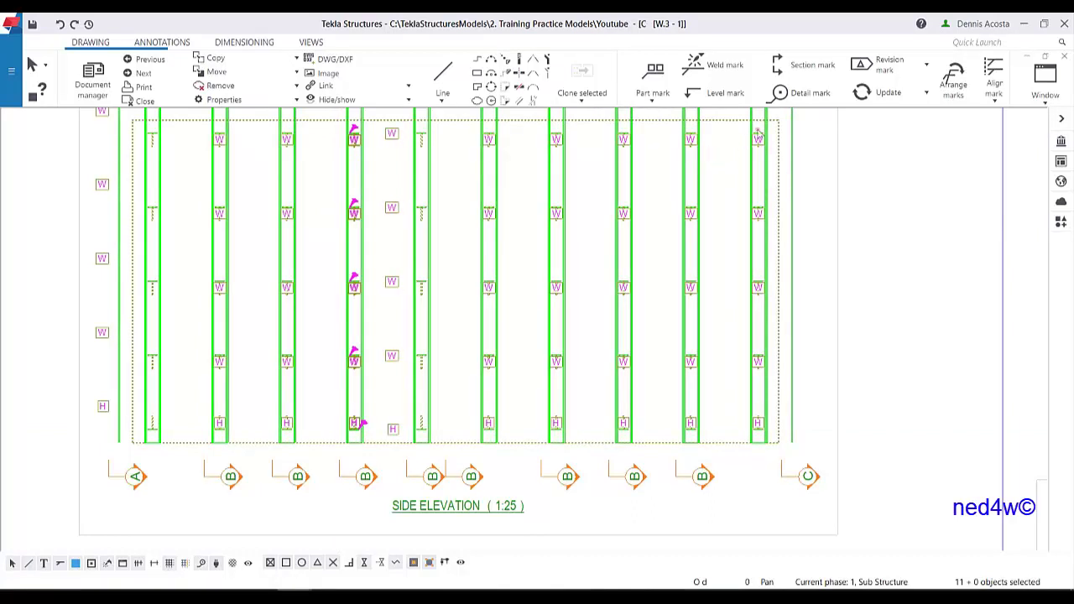
Shift the marks of the five right columns and the middle column slightly right beside their loops
{"action": "left_click_drag", "start_coordinate": [772, 132], "coordinate": [462, 439]}
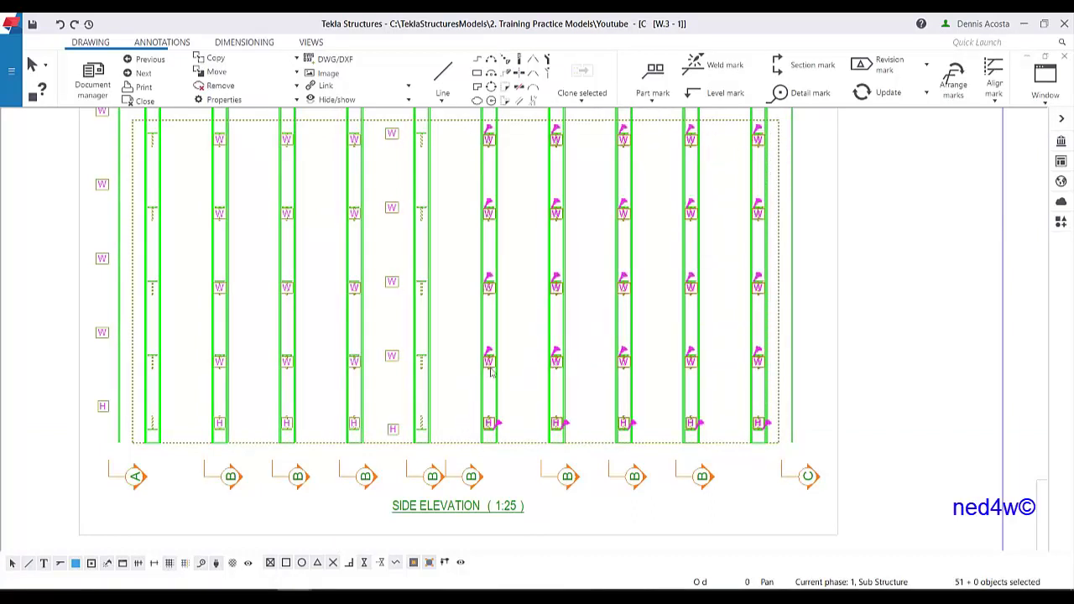
{"action": "left_click_drag", "start_coordinate": [495, 363], "coordinate": [512, 364]}
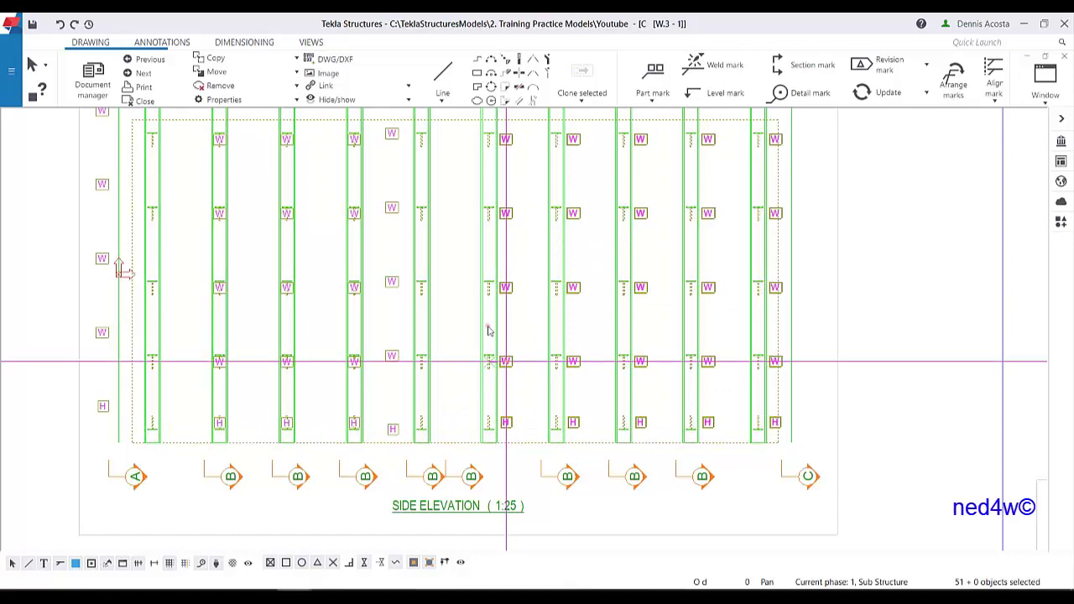
{"action": "left_click_drag", "start_coordinate": [411, 128], "coordinate": [411, 447]}
{"action": "left_click_drag", "start_coordinate": [381, 136], "coordinate": [200, 427]}
{"action": "left_click", "coordinate": [307, 401]}
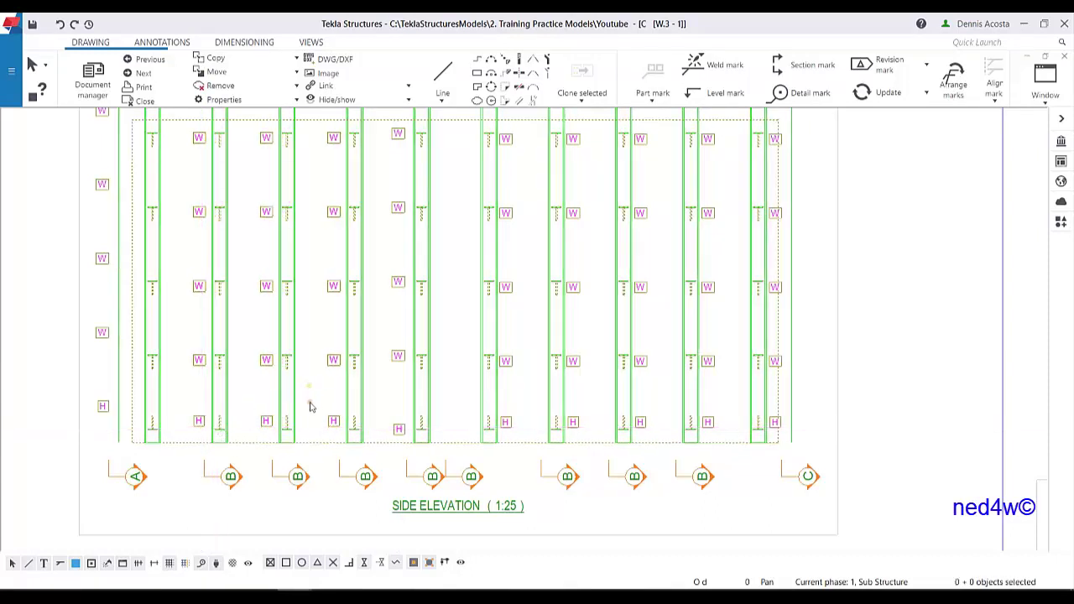
{"action": "scroll", "coordinate": [307, 405], "scroll_direction": "down", "scroll_amount": 2}
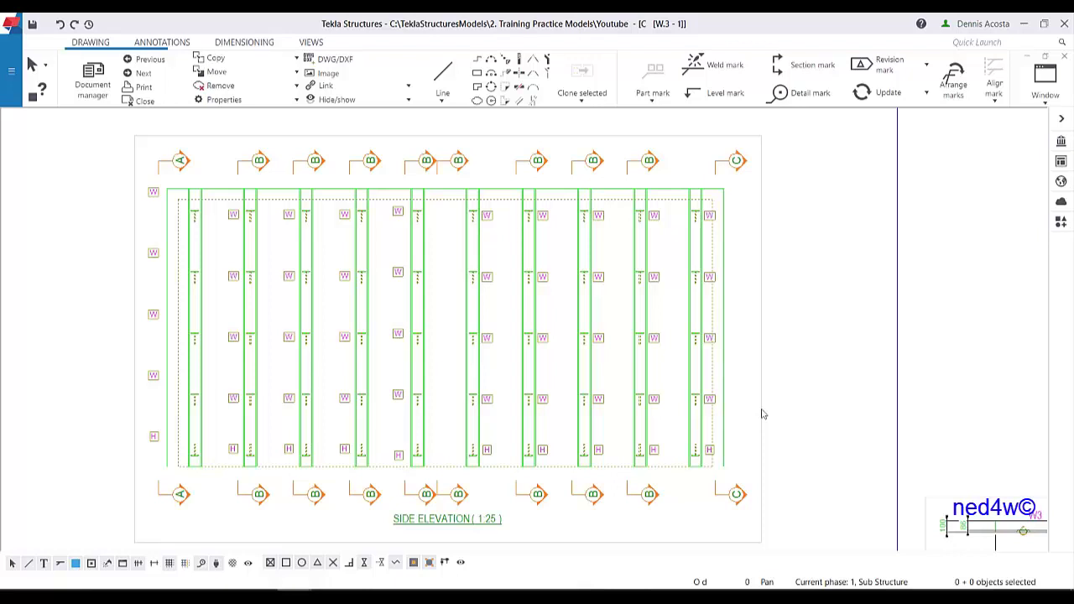
Open the side elevation's view properties at its dimensioning rules
{"action": "left_click", "coordinate": [763, 414]}
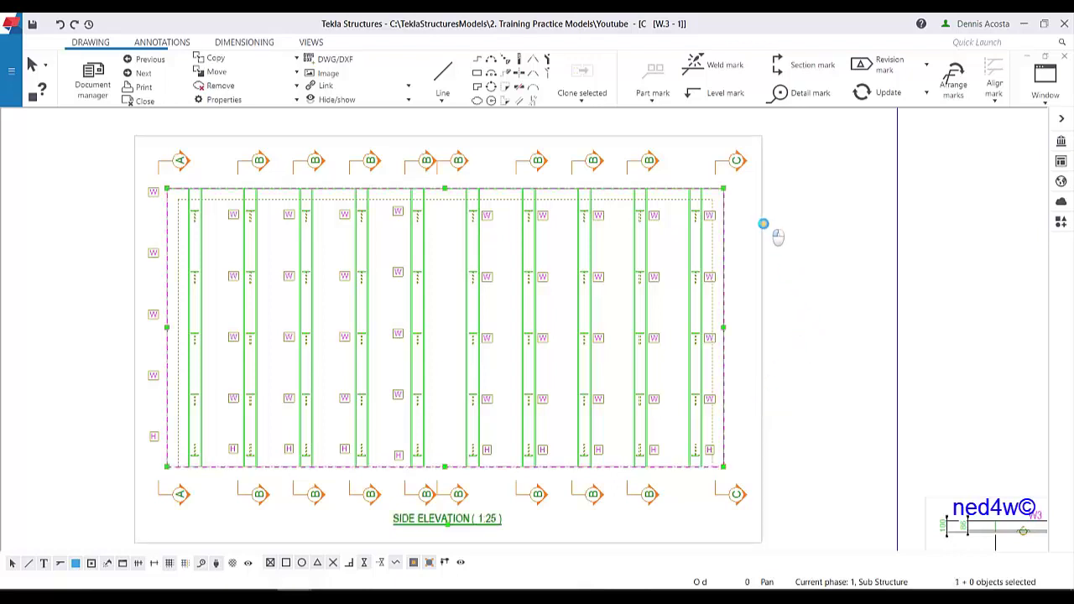
{"action": "double_click", "coordinate": [772, 230]}
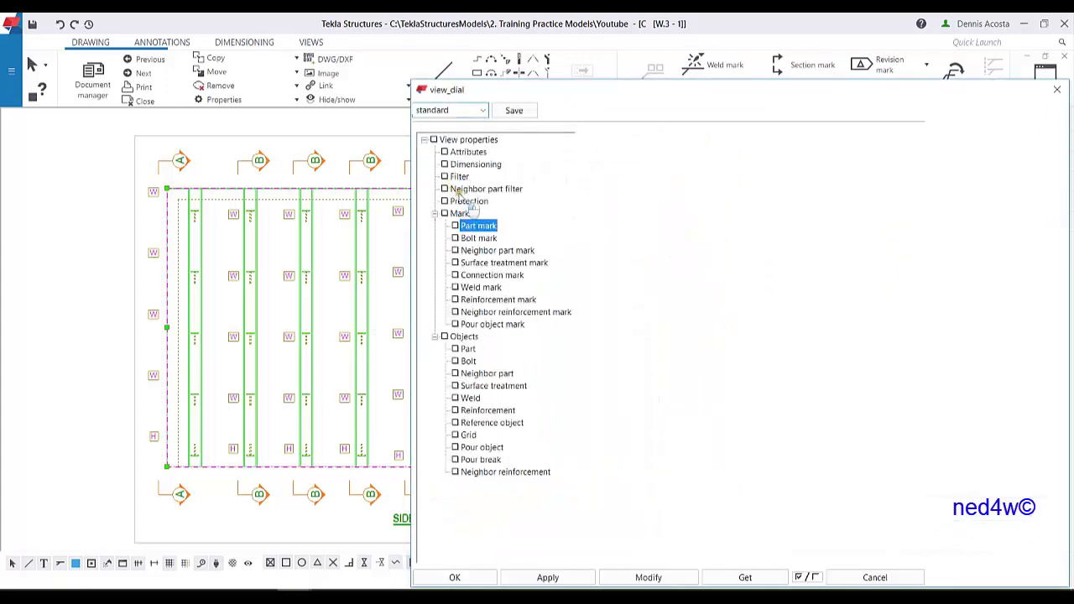
{"action": "left_click", "coordinate": [476, 165]}
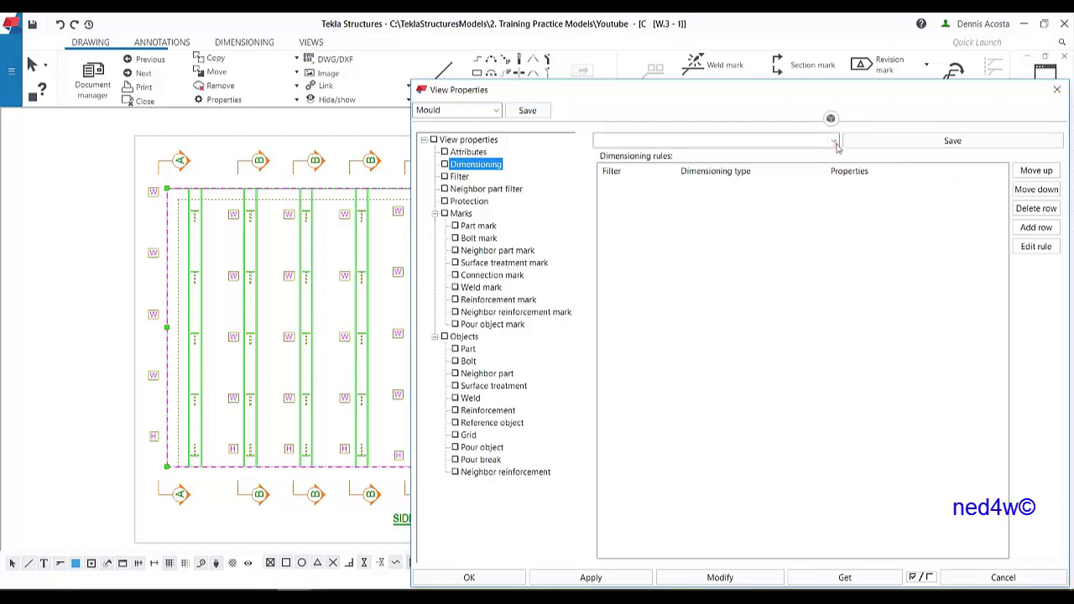
{"action": "left_click", "coordinate": [833, 142]}
{"action": "left_click", "coordinate": [976, 222]}
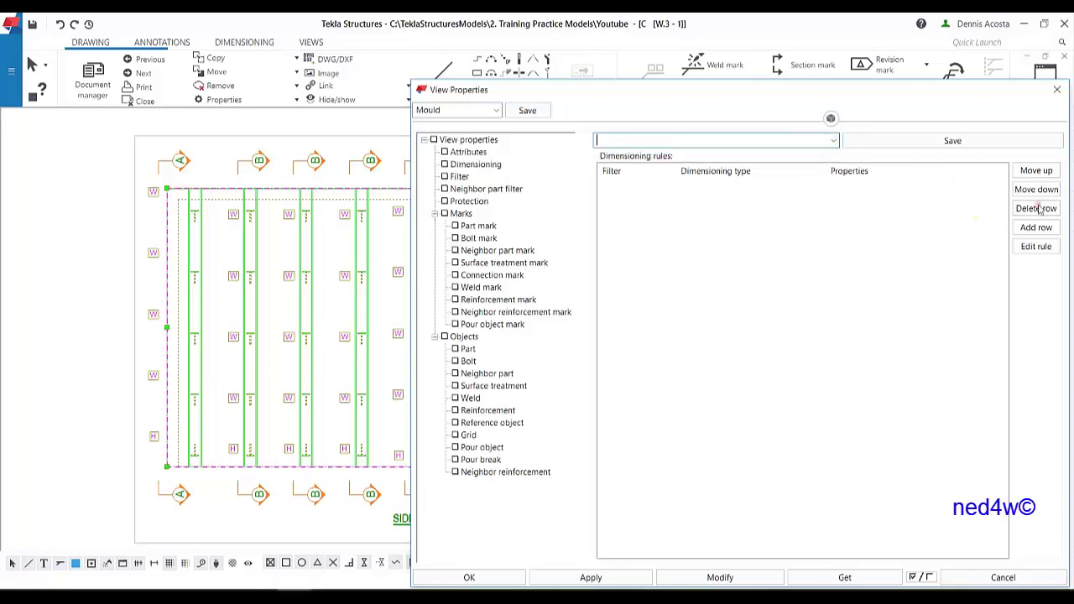
Add an Overall dimensions rule with standard properties and apply it to the elevation
{"action": "left_click", "coordinate": [1036, 227]}
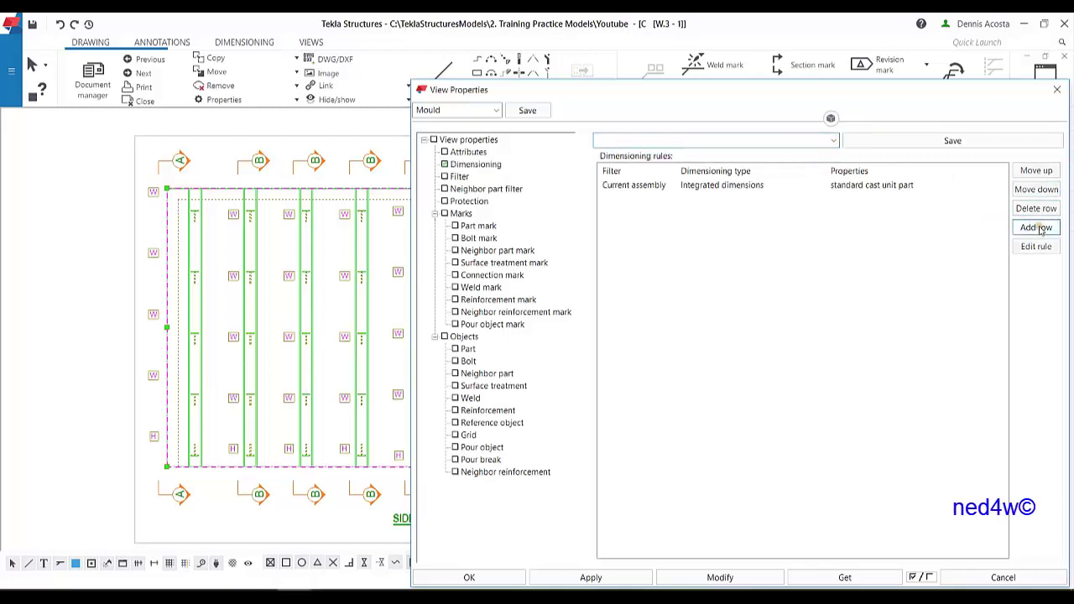
{"action": "left_click", "coordinate": [761, 186]}
{"action": "left_click", "coordinate": [759, 187]}
{"action": "left_click", "coordinate": [737, 200]}
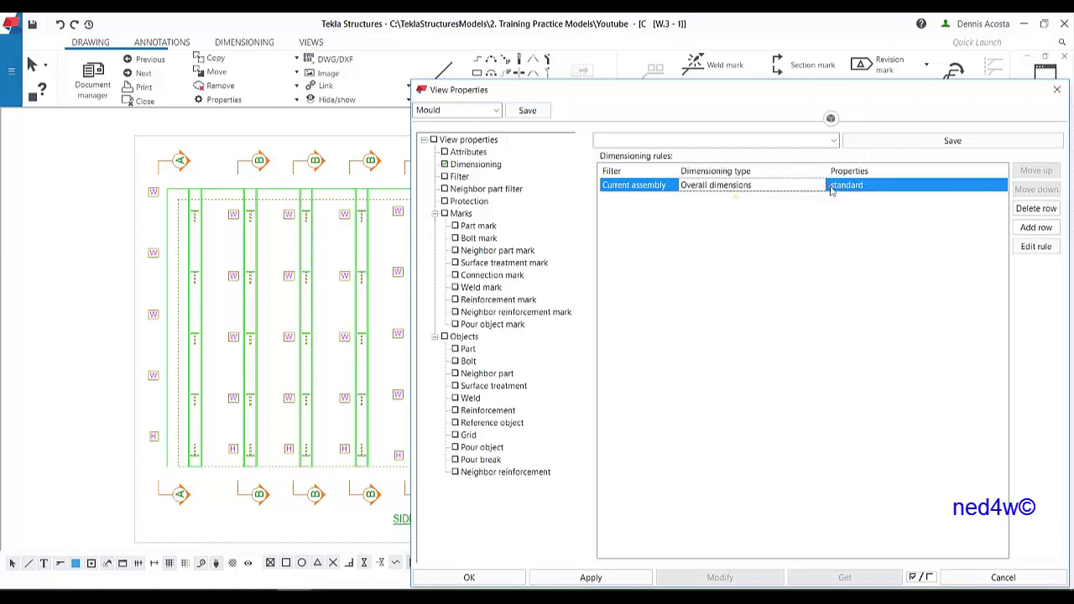
{"action": "left_click", "coordinate": [855, 186]}
{"action": "left_click", "coordinate": [923, 184]}
{"action": "left_click", "coordinate": [849, 200]}
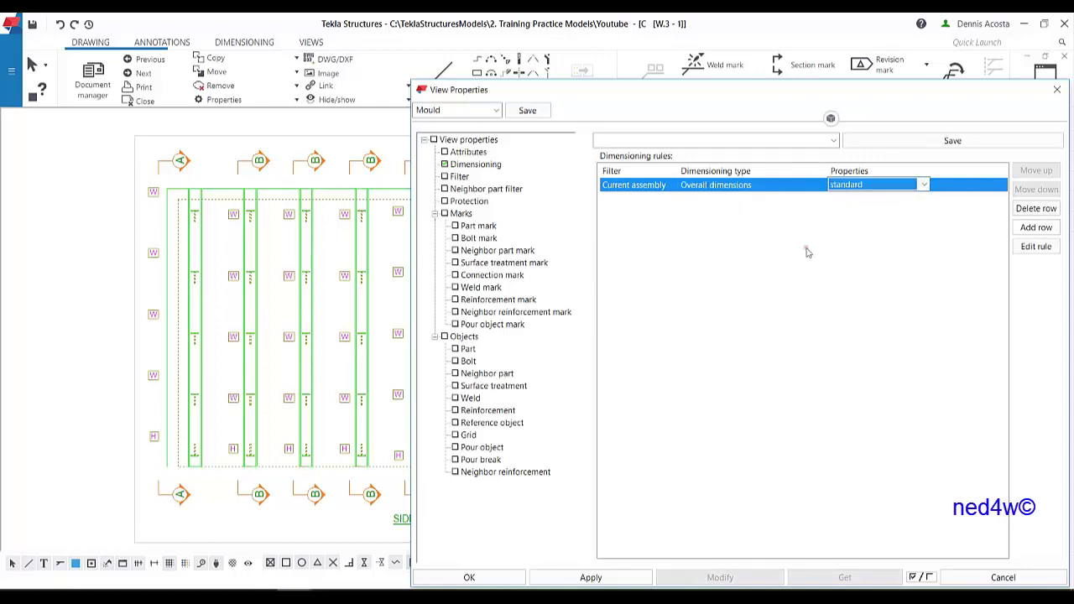
{"action": "left_click", "coordinate": [365, 201]}
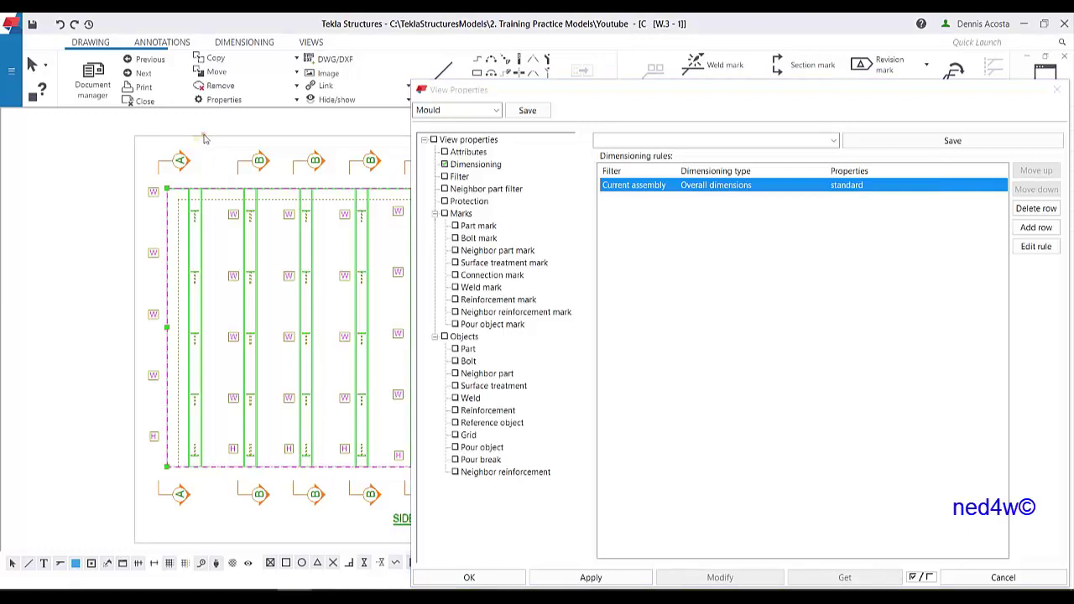
{"action": "left_click", "coordinate": [735, 578]}
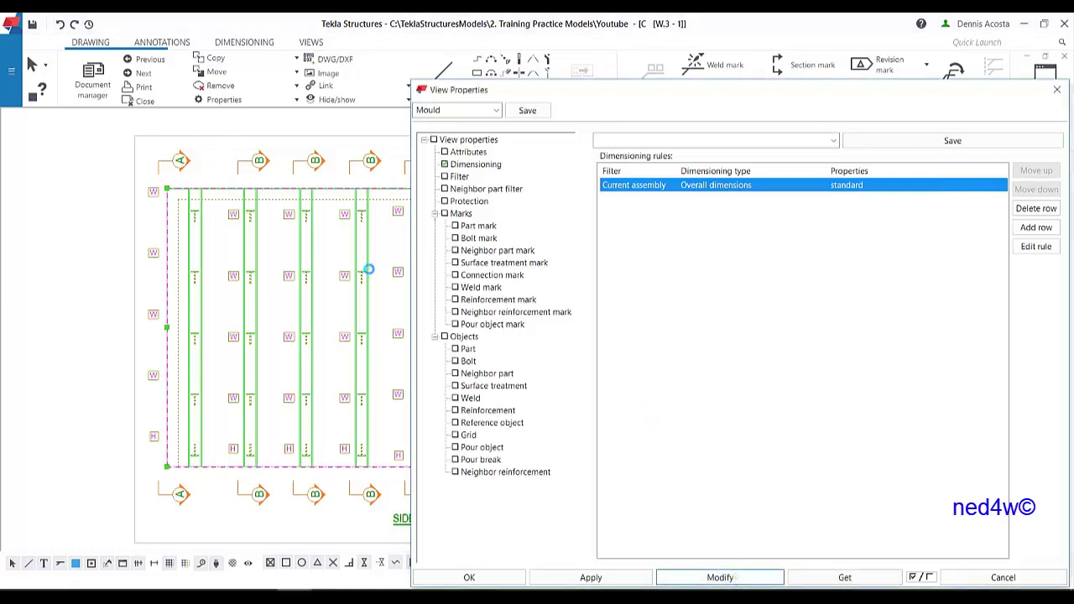
{"action": "scroll", "coordinate": [358, 274], "scroll_direction": "down", "scroll_amount": 3}
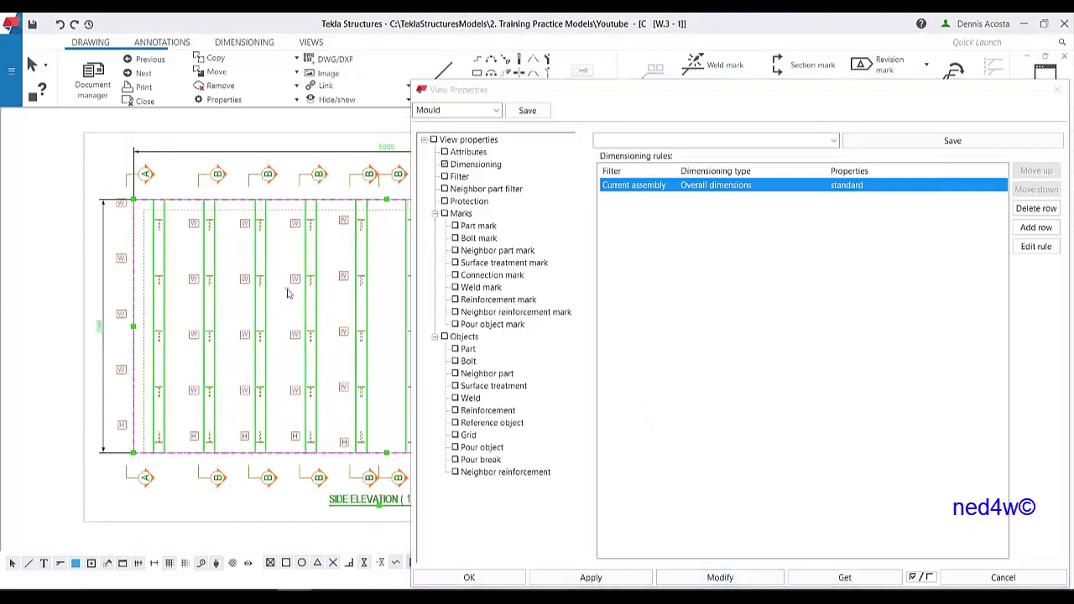
{"action": "middle_click_drag", "start_coordinate": [176, 287], "coordinate": [230, 287]}
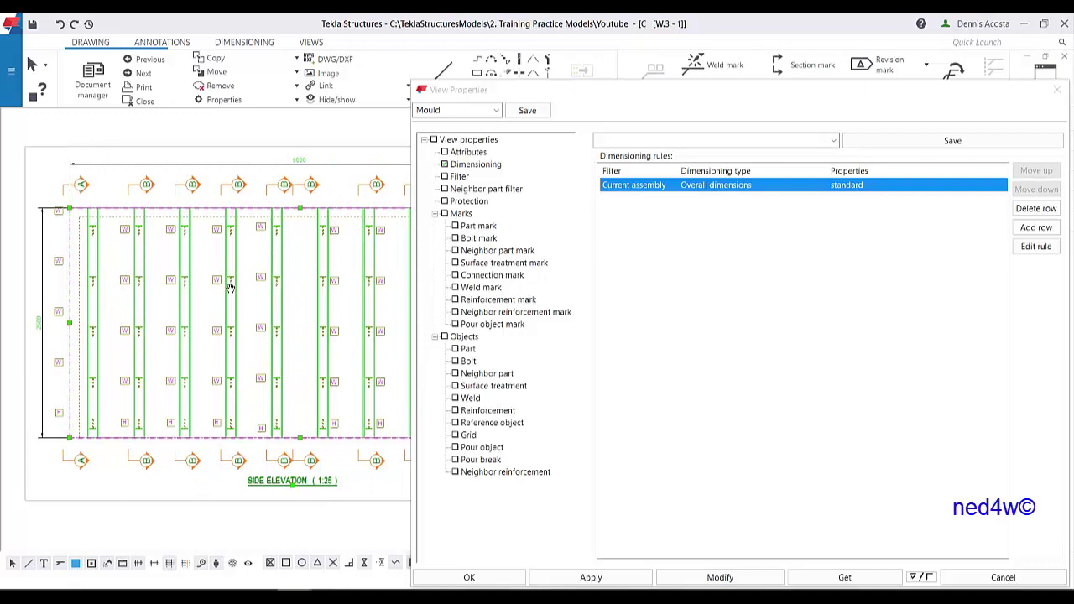
Add a Filter dimensions (loop) rule and apply it to the side elevation
{"action": "left_click", "coordinate": [1035, 227]}
{"action": "left_click", "coordinate": [738, 201]}
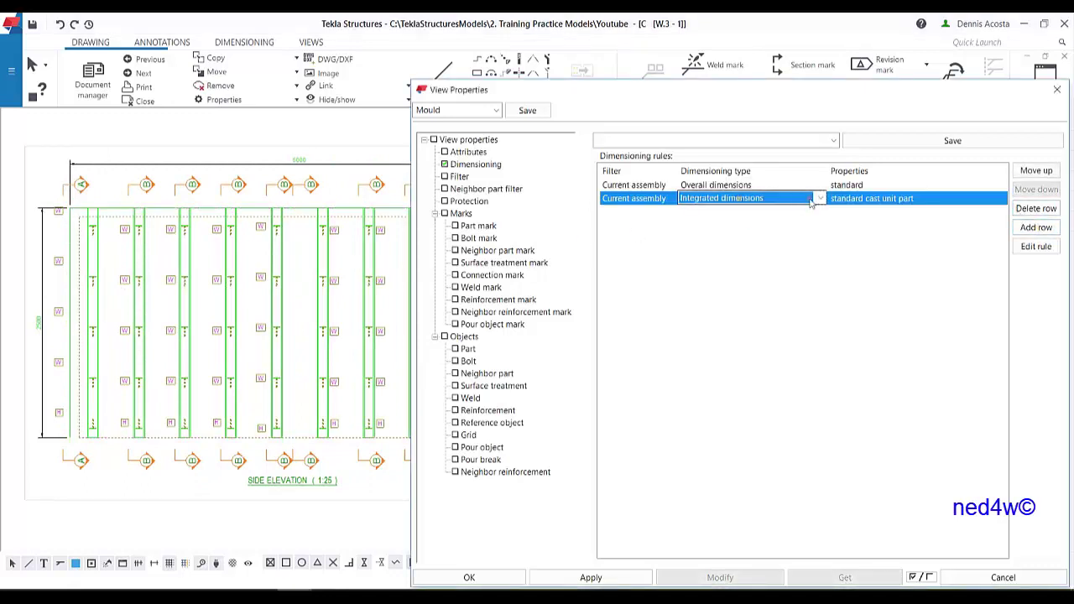
{"action": "left_click", "coordinate": [738, 201]}
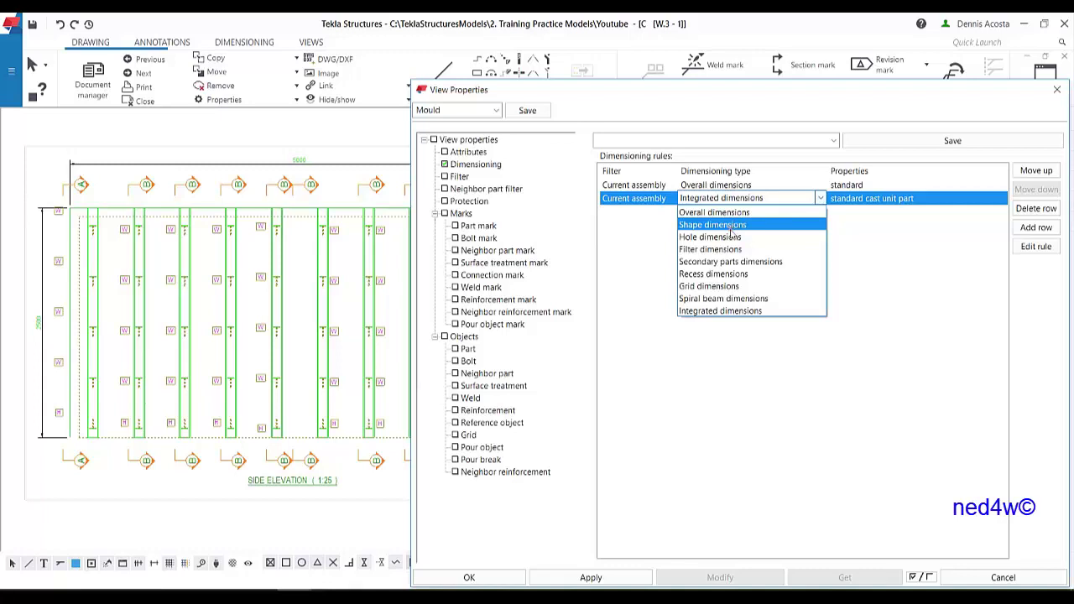
{"action": "left_click", "coordinate": [709, 250]}
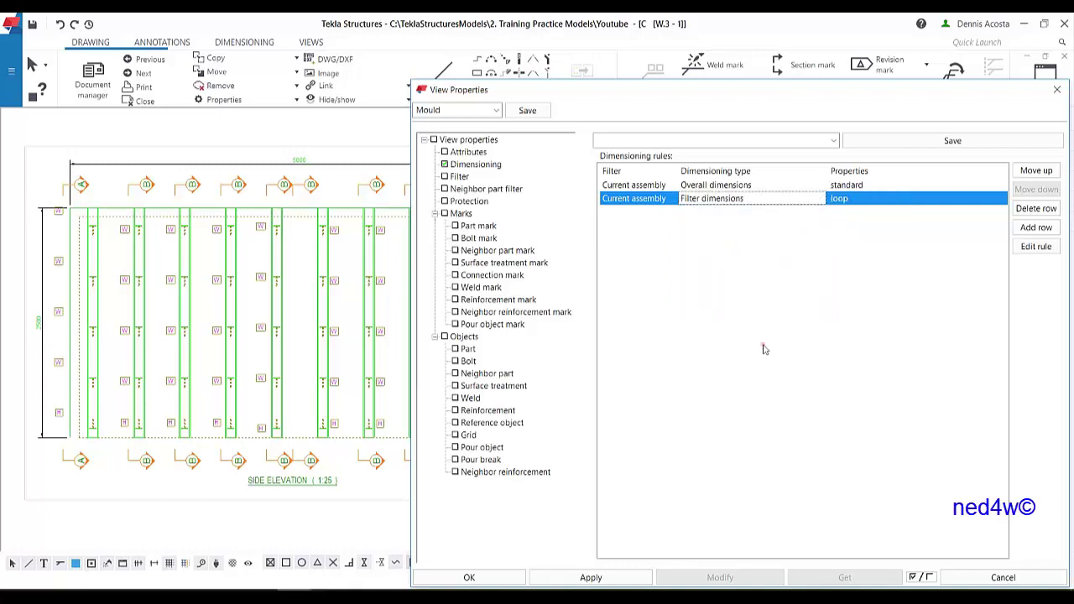
{"action": "left_click", "coordinate": [333, 153]}
{"action": "left_click", "coordinate": [718, 577]}
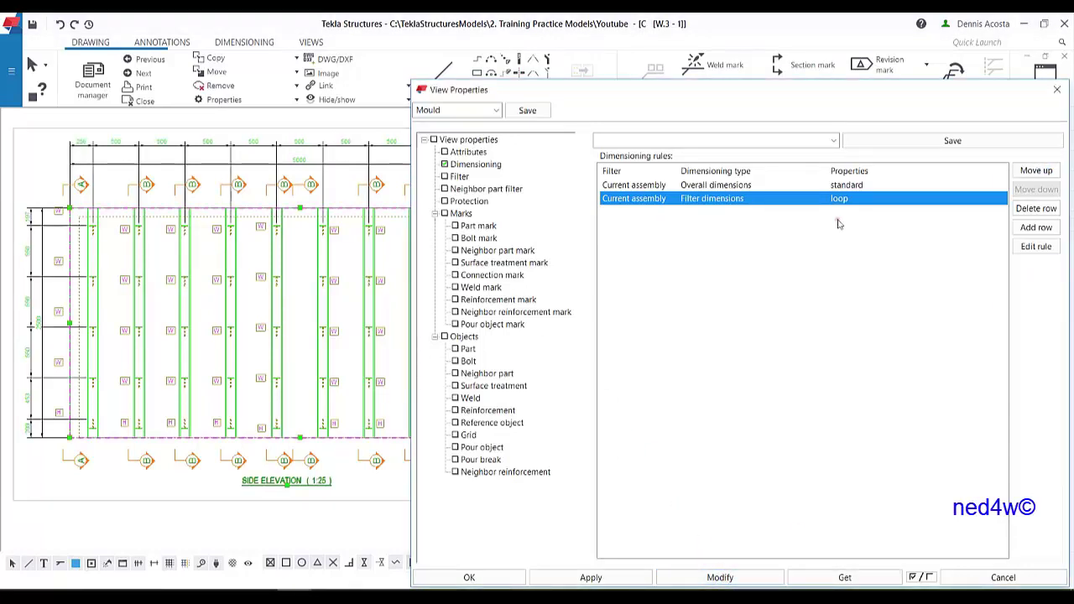
Move the loop filter rule above Overall dimensions and reapply the rules
{"action": "left_click", "coordinate": [1033, 173]}
{"action": "left_click", "coordinate": [719, 577]}
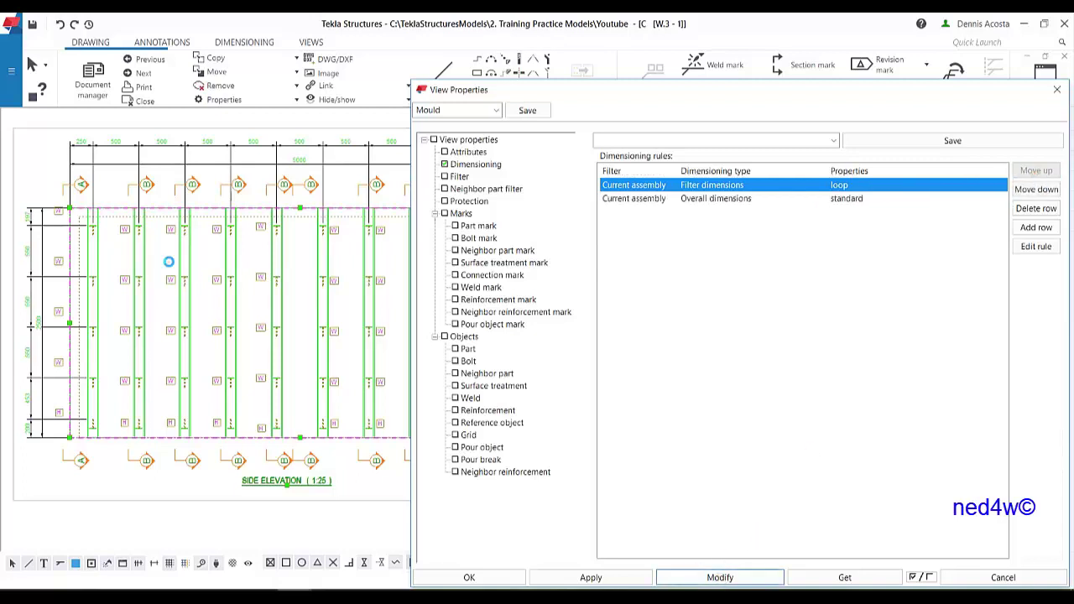
{"action": "scroll", "coordinate": [170, 265], "scroll_direction": "up", "scroll_amount": 5}
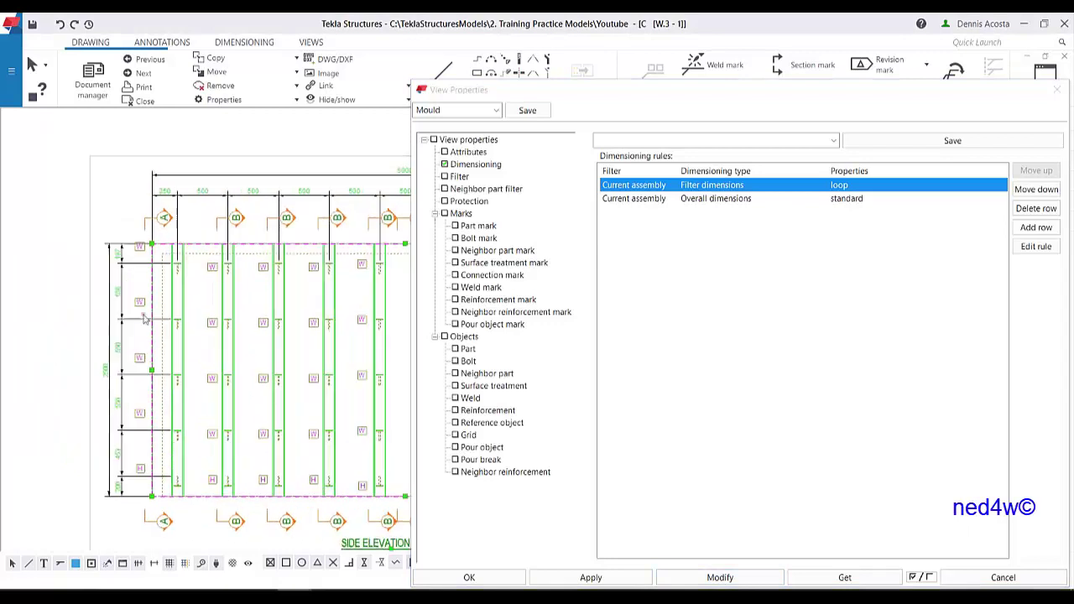
{"action": "scroll", "coordinate": [135, 330], "scroll_direction": "down", "scroll_amount": 5}
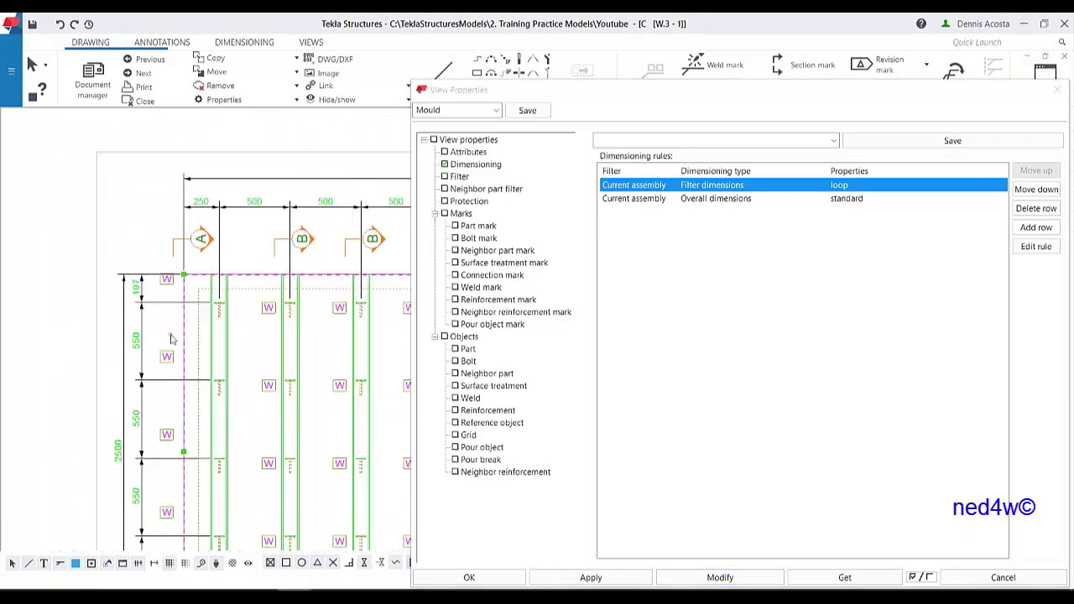
{"action": "scroll", "coordinate": [201, 326], "scroll_direction": "down", "scroll_amount": 3}
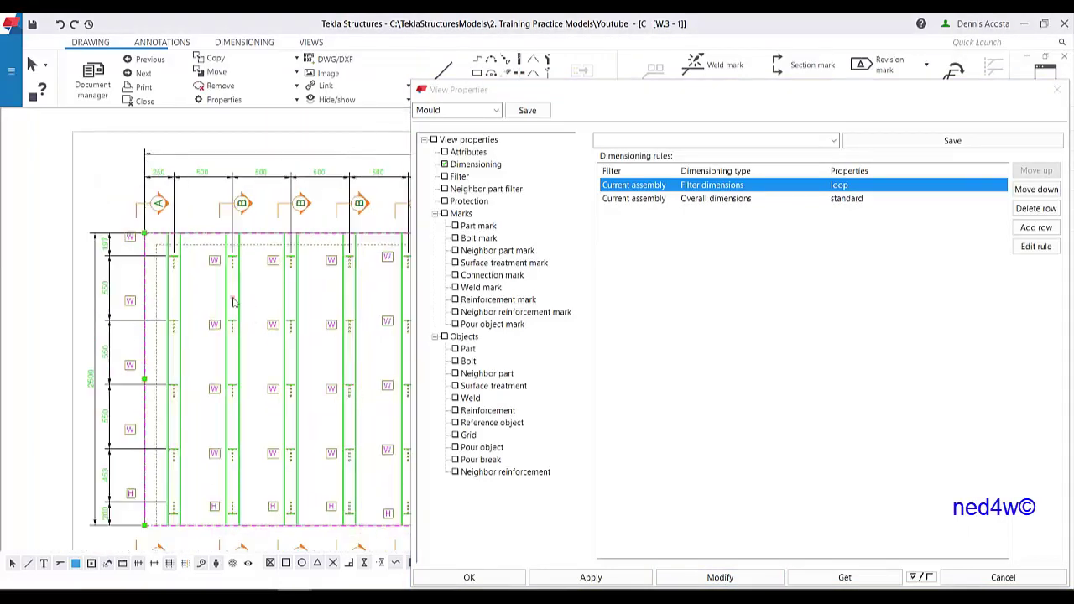
{"action": "middle_click_drag", "start_coordinate": [318, 344], "coordinate": [276, 343]}
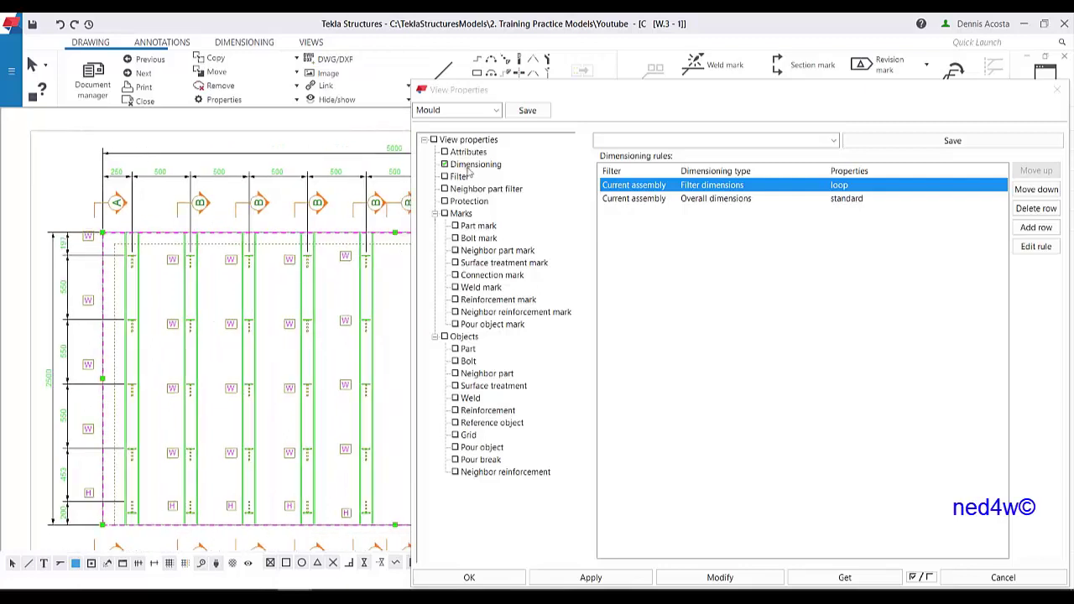
Save the view settings as YOUTUBE and apply them to the view
{"action": "left_click", "coordinate": [453, 110]}
{"action": "type", "text": "YOUTUBE"}
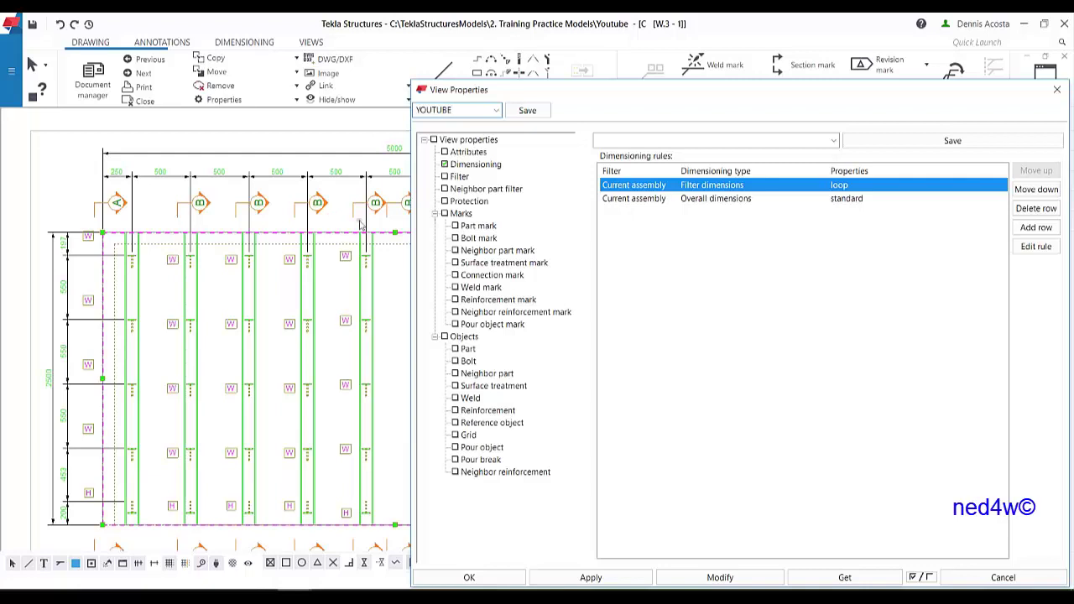
{"action": "left_click", "coordinate": [532, 112]}
{"action": "left_click", "coordinate": [564, 577]}
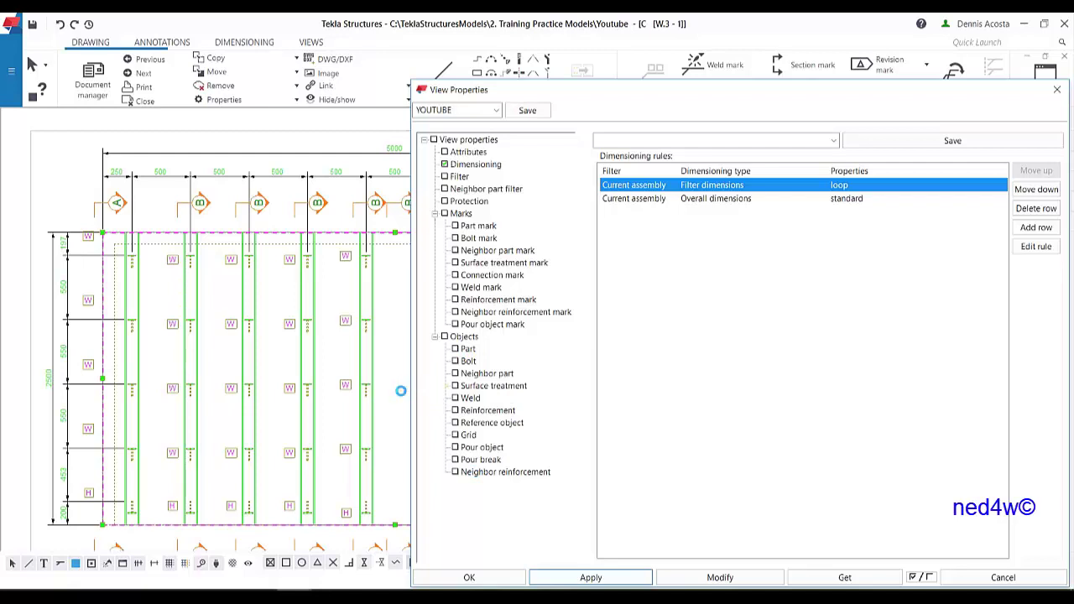
Pan across the sheet and bring up the cast unit drawing properties
{"action": "scroll", "coordinate": [662, 380], "scroll_direction": "down", "scroll_amount": 5}
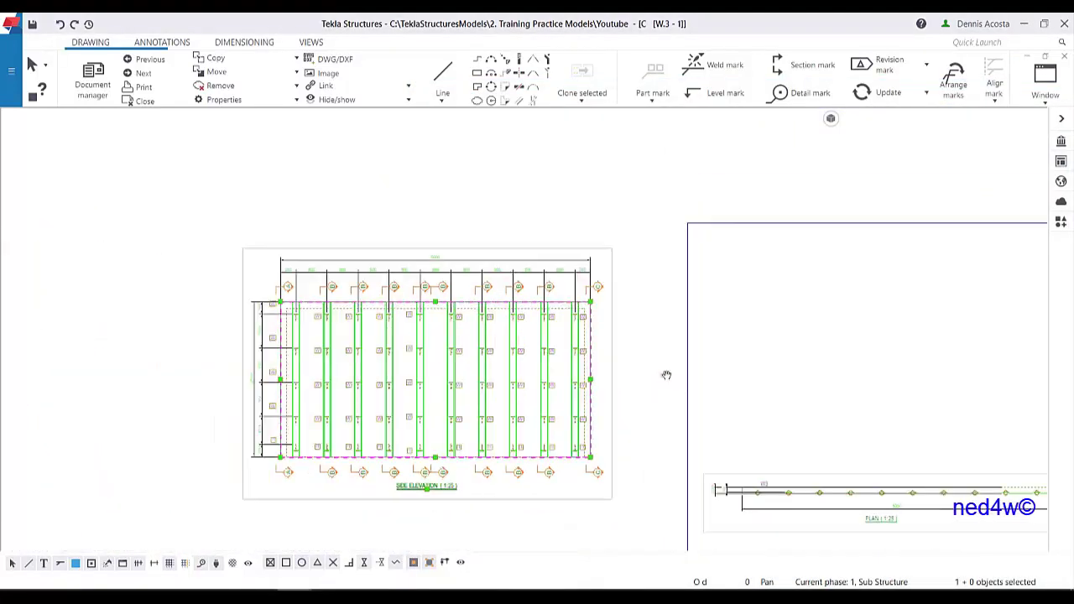
{"action": "middle_click_drag", "start_coordinate": [666, 375], "coordinate": [499, 359]}
{"action": "middle_click_drag", "start_coordinate": [568, 355], "coordinate": [452, 364]}
{"action": "double_click", "coordinate": [578, 309]}
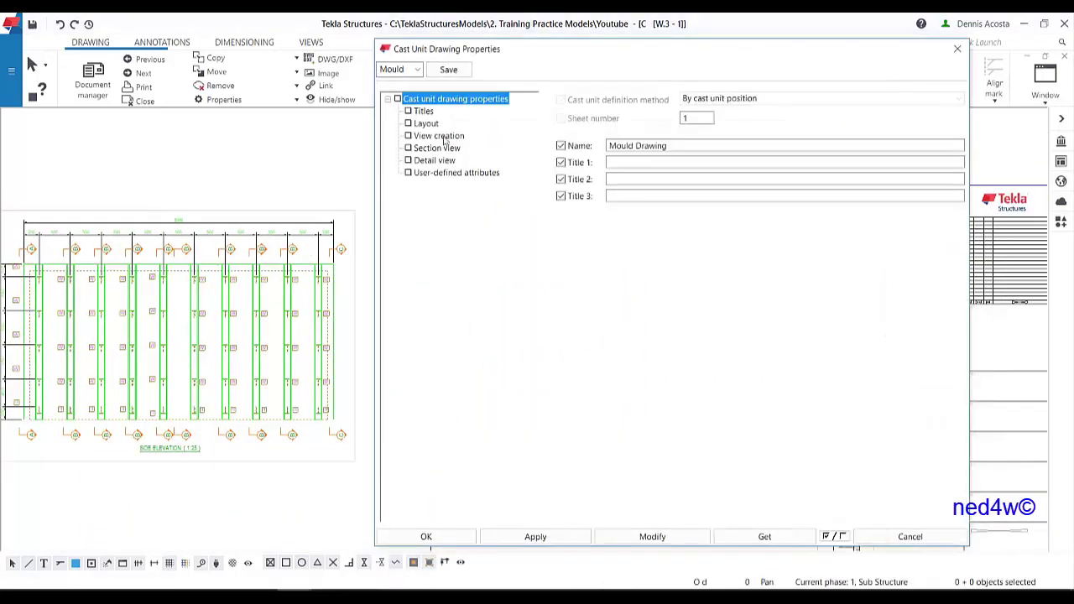
In View creation, set the front and top views to YOUTUBE view properties
{"action": "left_click", "coordinate": [442, 137]}
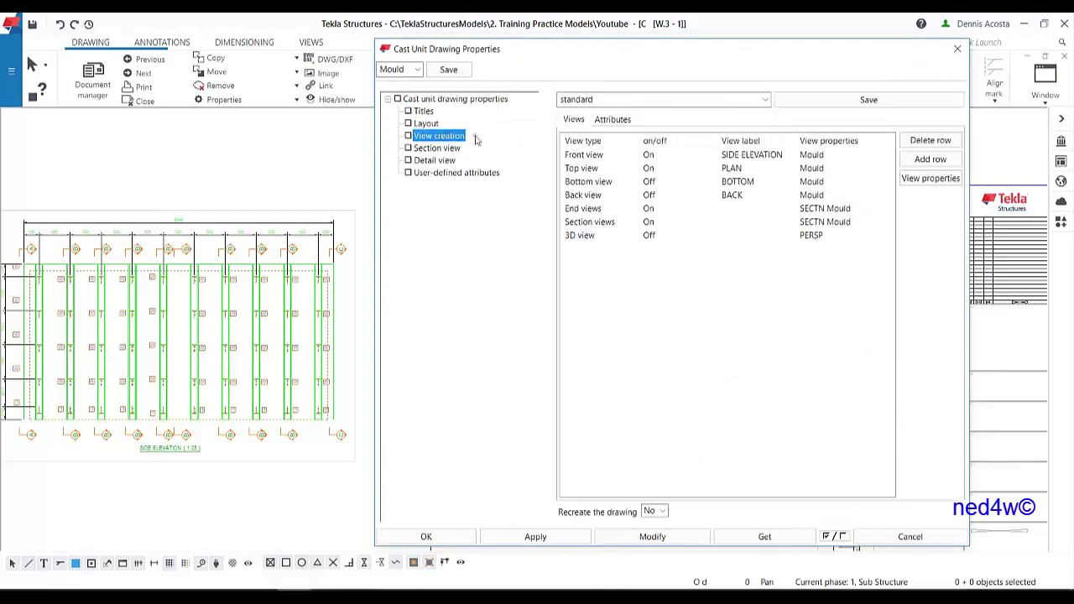
{"action": "left_click", "coordinate": [839, 156]}
{"action": "left_click", "coordinate": [882, 154]}
{"action": "scroll", "coordinate": [870, 193], "scroll_direction": "up", "scroll_amount": 10}
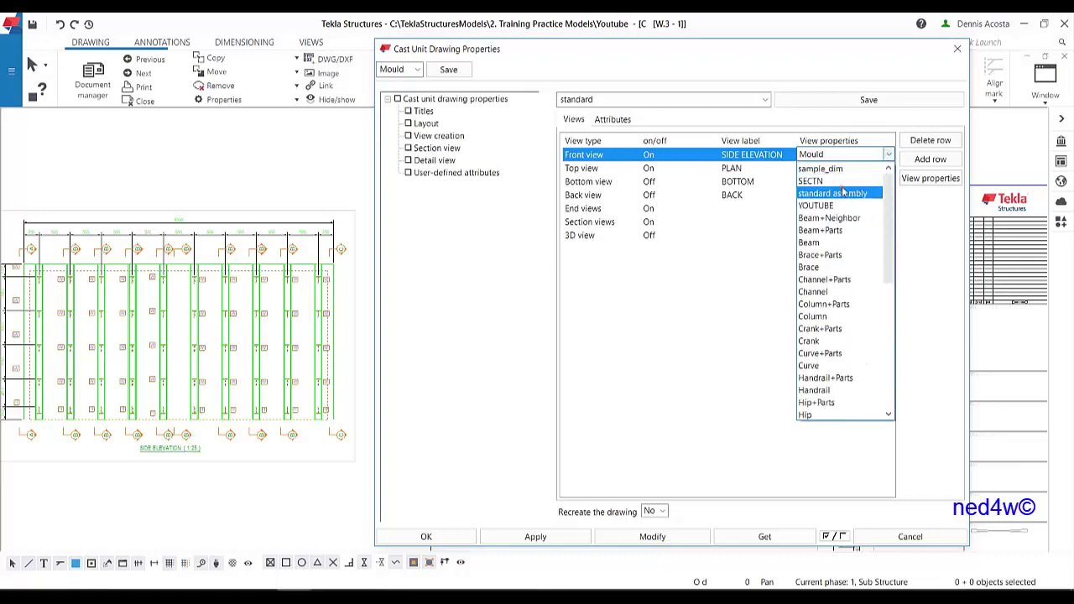
{"action": "left_click", "coordinate": [843, 205]}
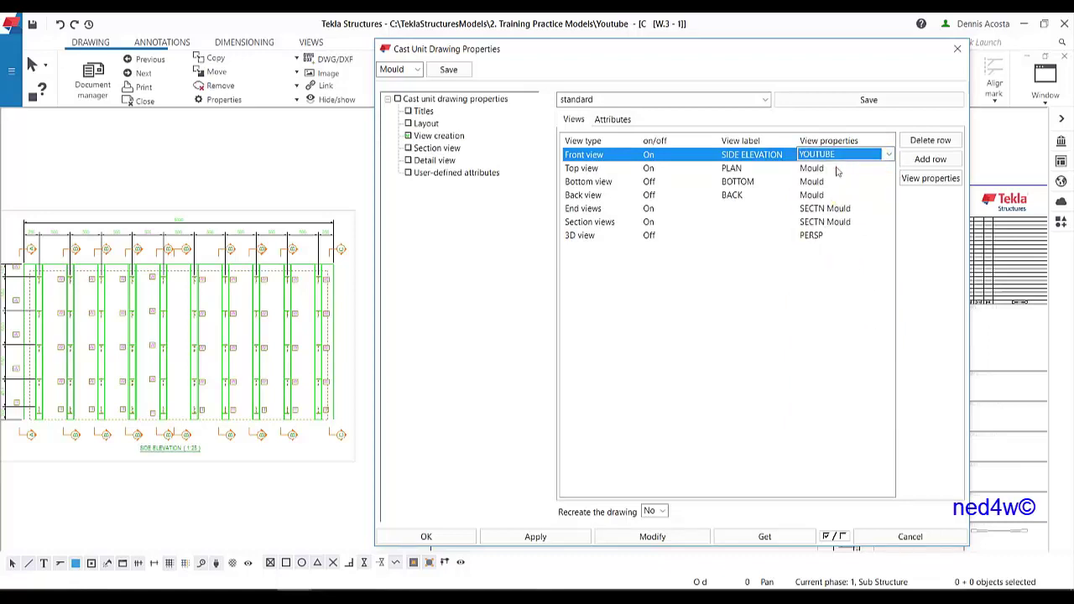
{"action": "left_click", "coordinate": [837, 168]}
{"action": "left_click", "coordinate": [887, 168]}
{"action": "scroll", "coordinate": [862, 219], "scroll_direction": "up", "scroll_amount": 1}
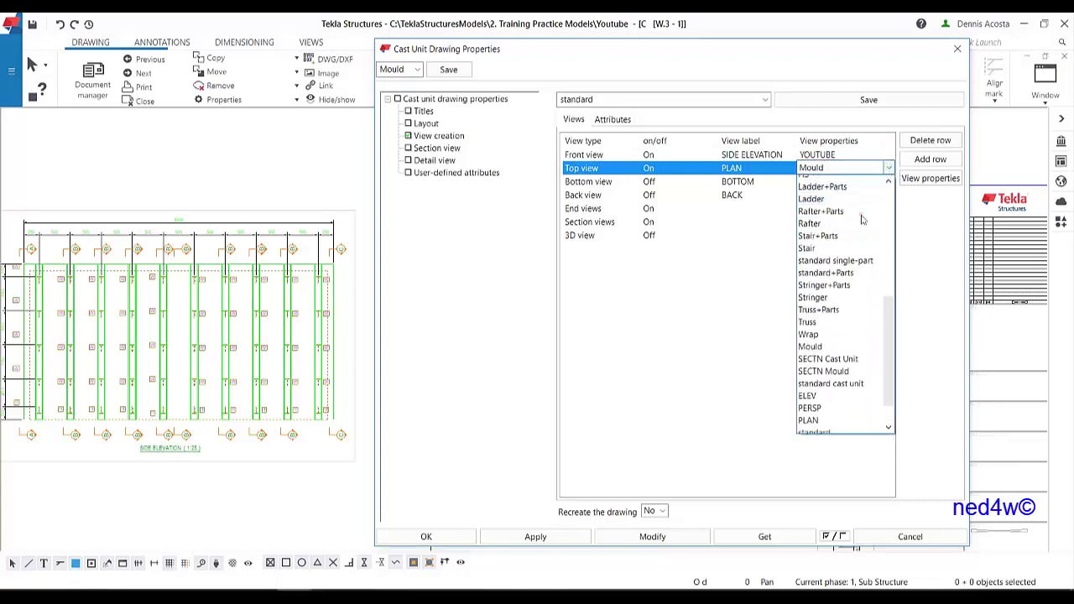
{"action": "scroll", "coordinate": [861, 219], "scroll_direction": "up", "scroll_amount": 5}
{"action": "left_click", "coordinate": [838, 205]}
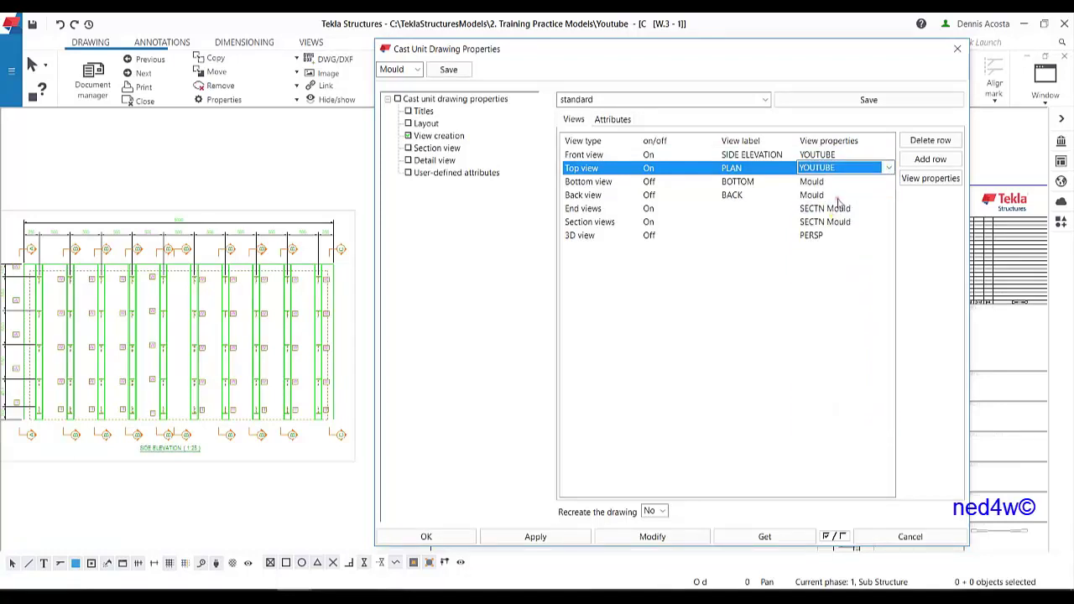
Set the end views and section views to YOUTUBE view properties
{"action": "left_click", "coordinate": [830, 210]}
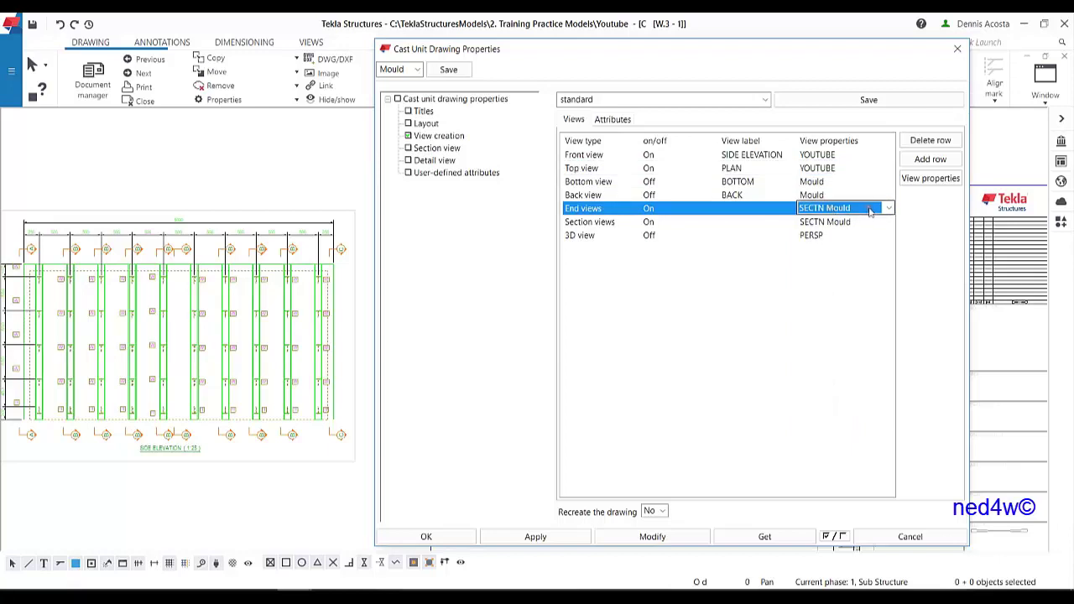
{"action": "left_click", "coordinate": [888, 208]}
{"action": "scroll", "coordinate": [843, 240], "scroll_direction": "up", "scroll_amount": 5}
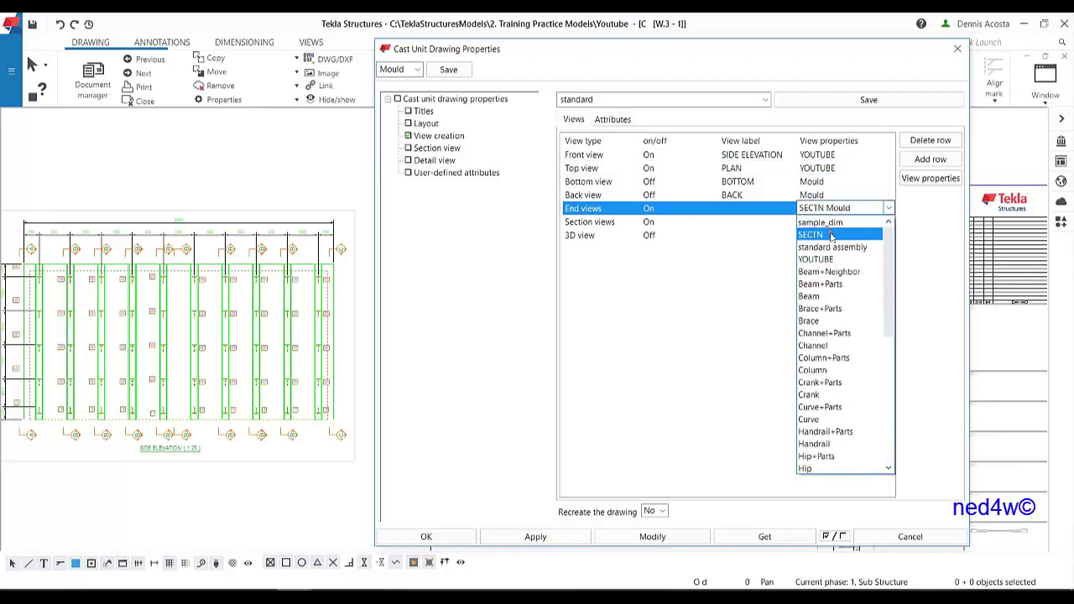
{"action": "left_click", "coordinate": [830, 255]}
{"action": "key", "text": "Down"}
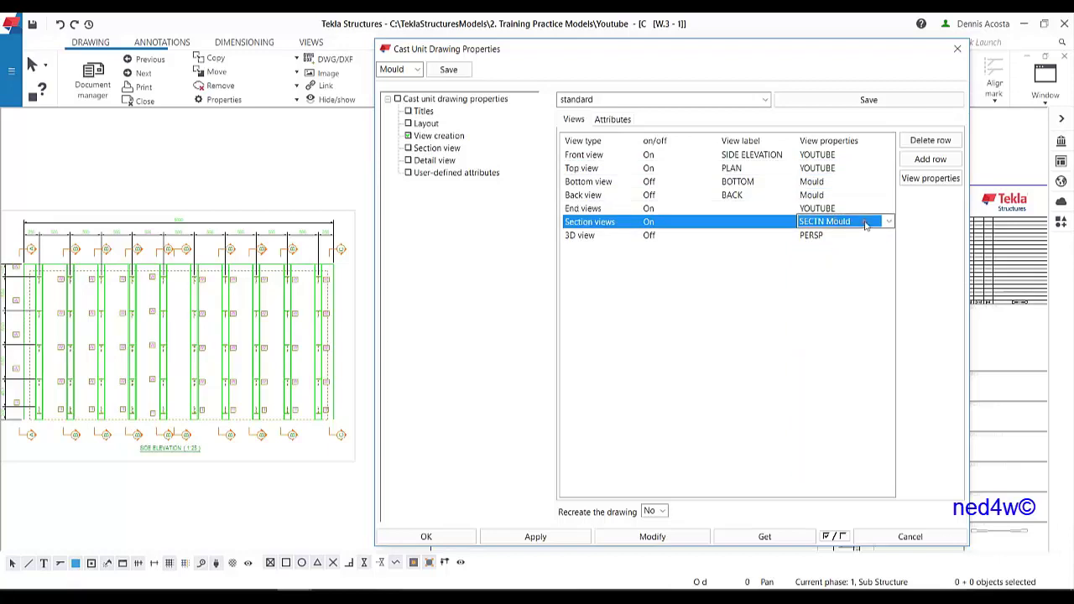
{"action": "left_click", "coordinate": [873, 221]}
{"action": "scroll", "coordinate": [834, 277], "scroll_direction": "up", "scroll_amount": 10}
{"action": "left_click", "coordinate": [827, 272]}
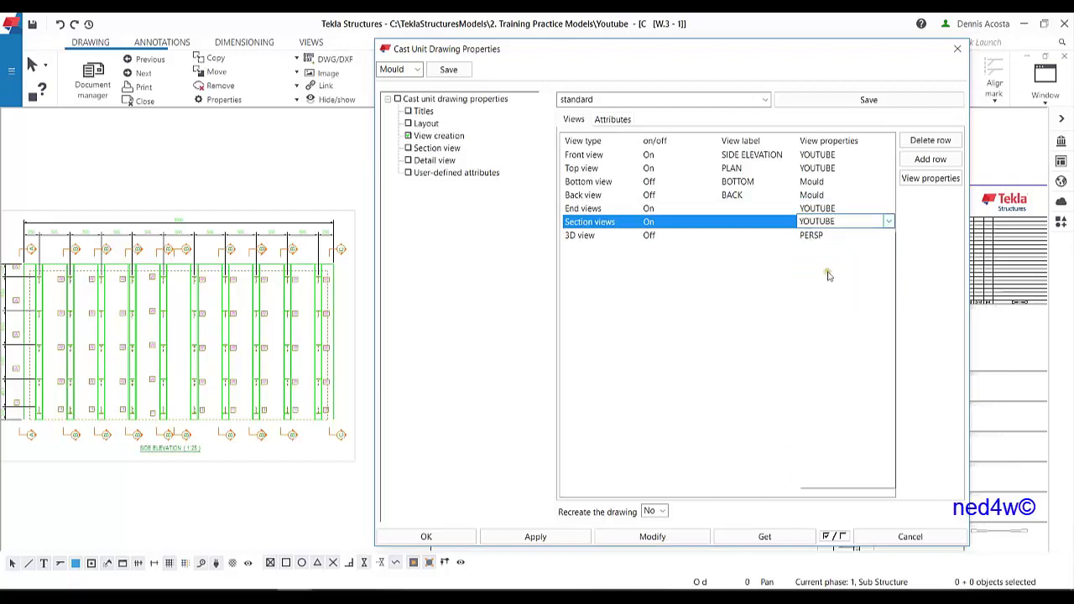
{"action": "left_click", "coordinate": [653, 511]}
Recreate the W3 drawing with the new properties, confirming the warning, and close the dialog
{"action": "left_click", "coordinate": [650, 537]}
{"action": "left_click", "coordinate": [652, 536]}
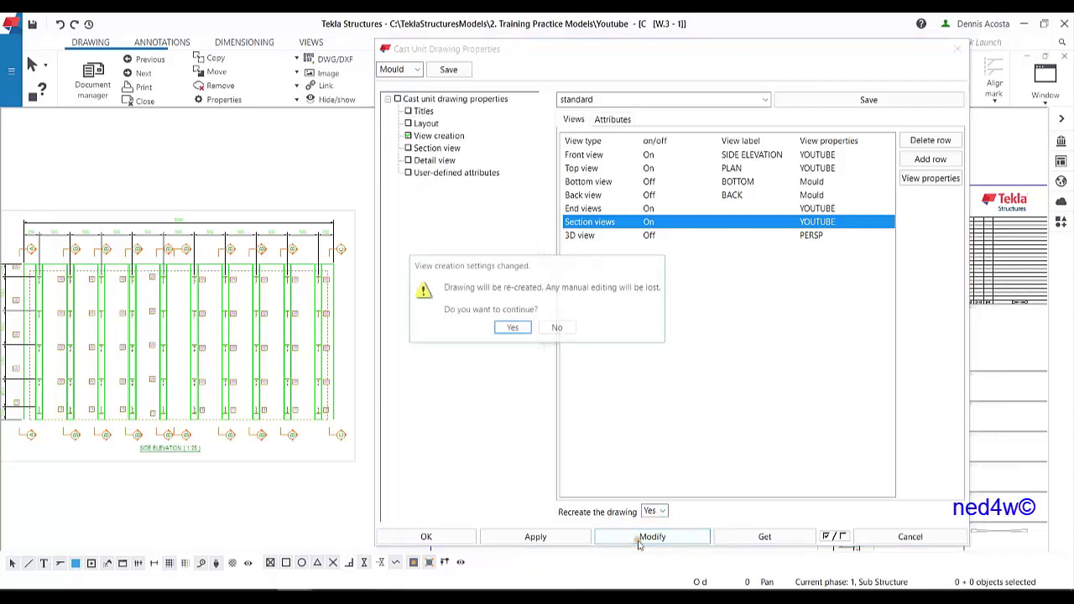
{"action": "left_click", "coordinate": [513, 328]}
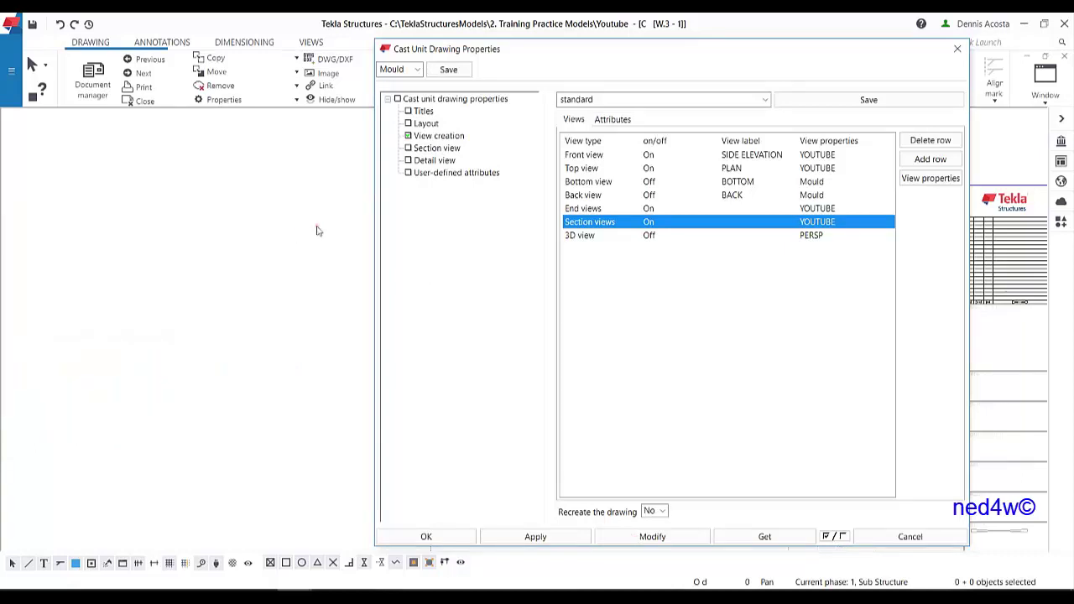
{"action": "left_click", "coordinate": [428, 537]}
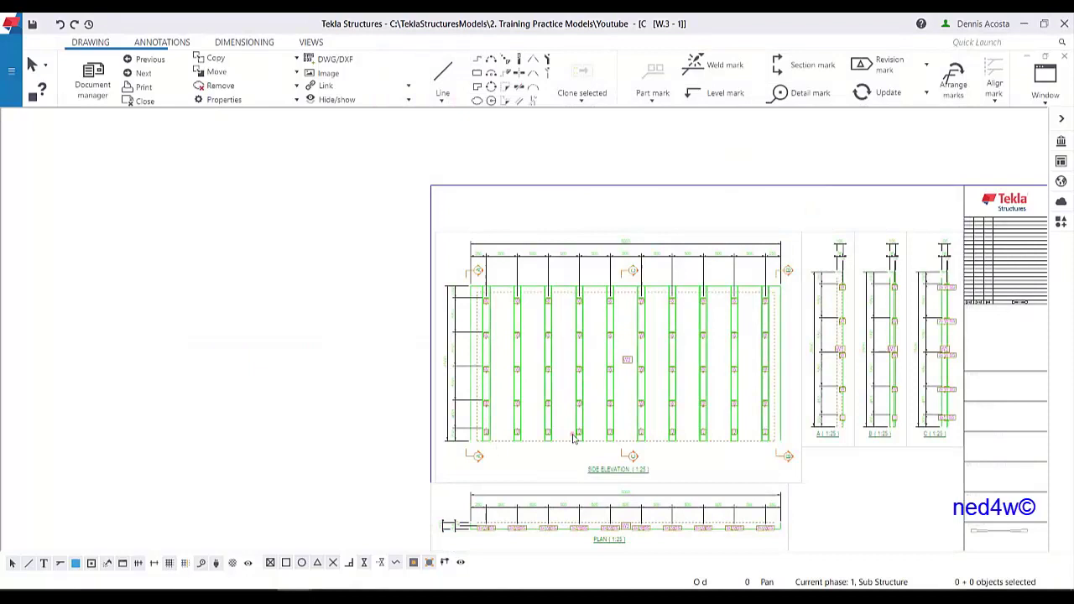
{"action": "scroll", "coordinate": [574, 437], "scroll_direction": "up", "scroll_amount": 5}
{"action": "scroll", "coordinate": [572, 406], "scroll_direction": "down", "scroll_amount": 1}
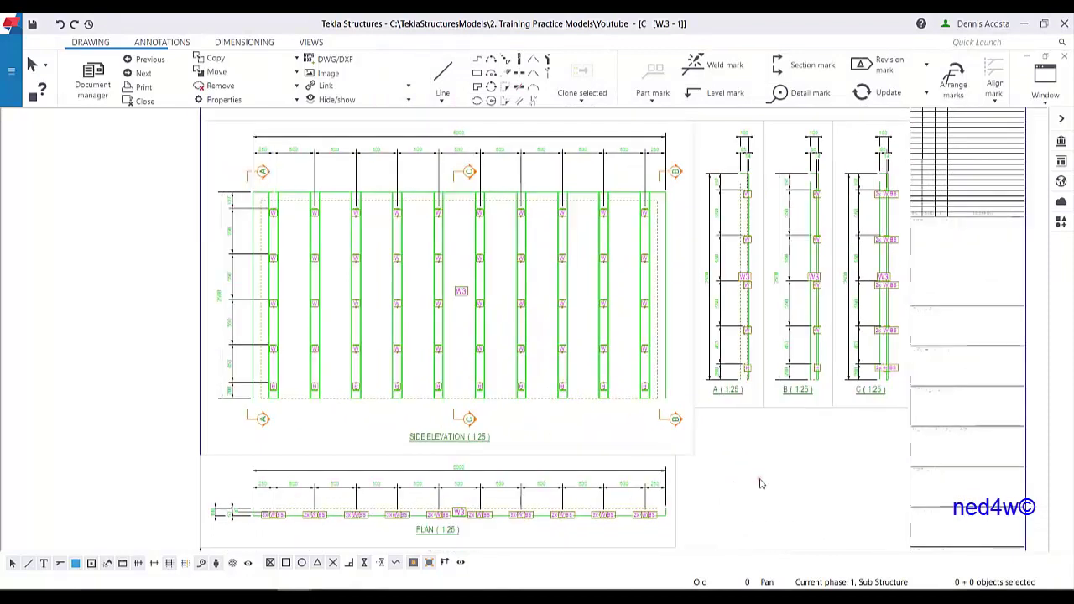